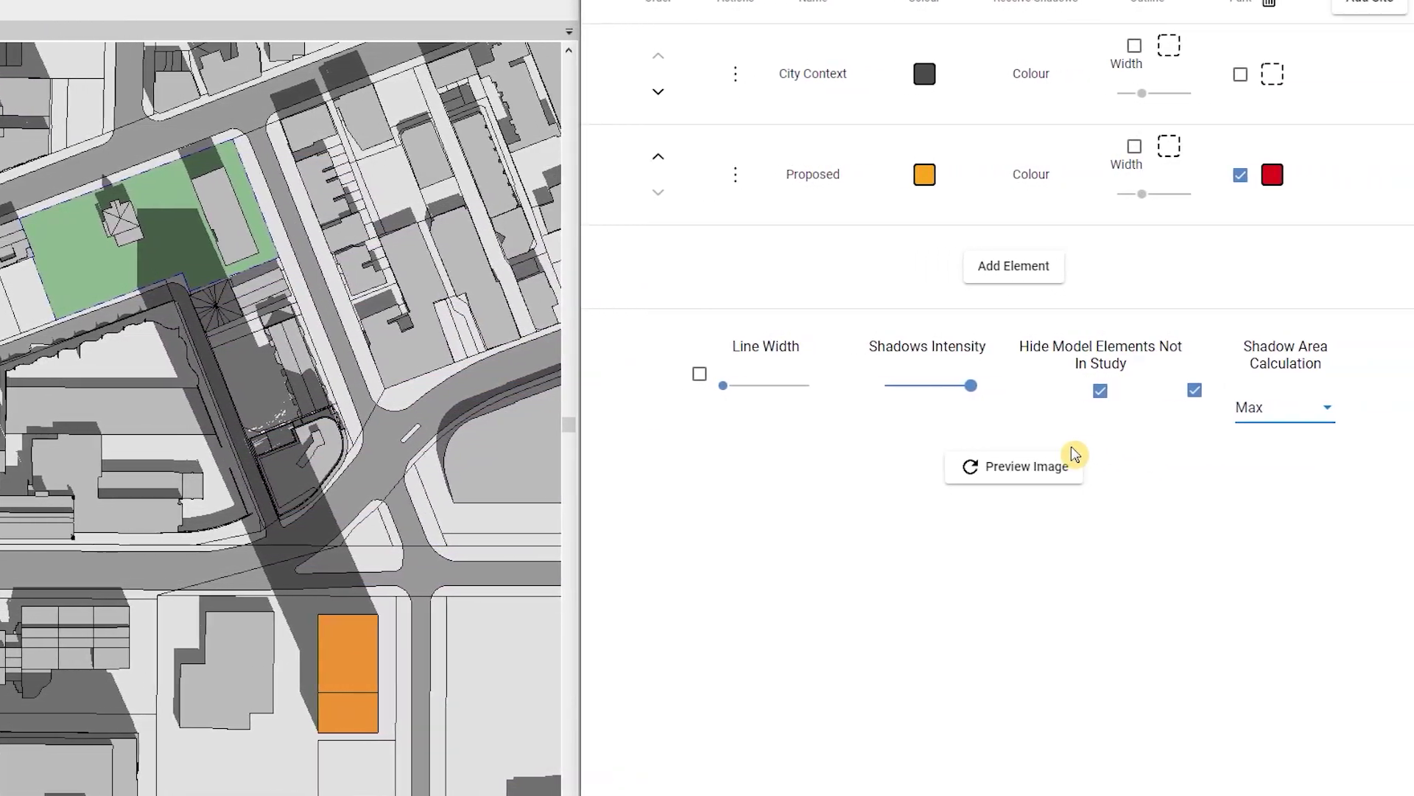
Generate the shadow study preview image with Max shadow-area calculation and review it
{"action": "left_click", "coordinate": [1142, 468]}
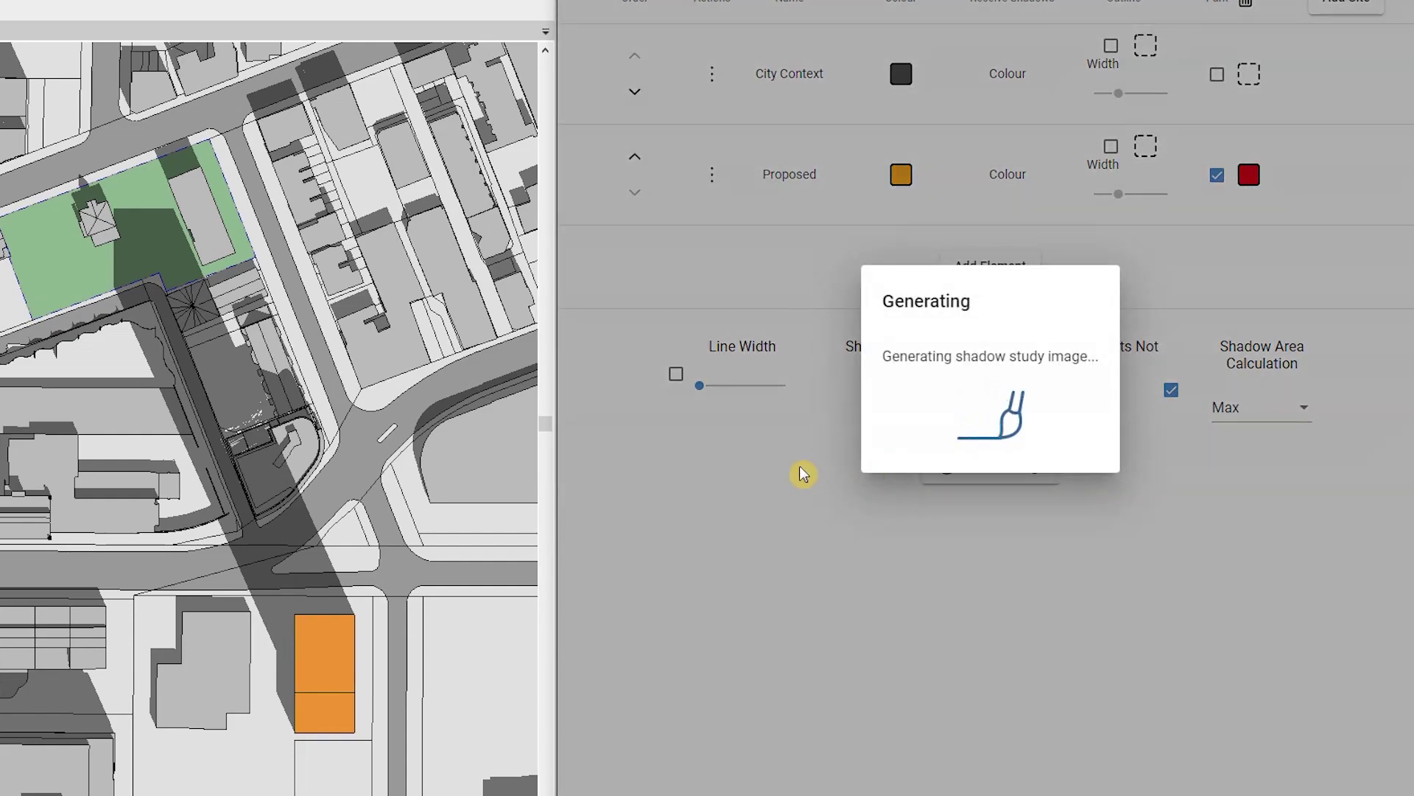
{"action": "scroll", "coordinate": [803, 474], "scroll_direction": "down", "scroll_amount": 1}
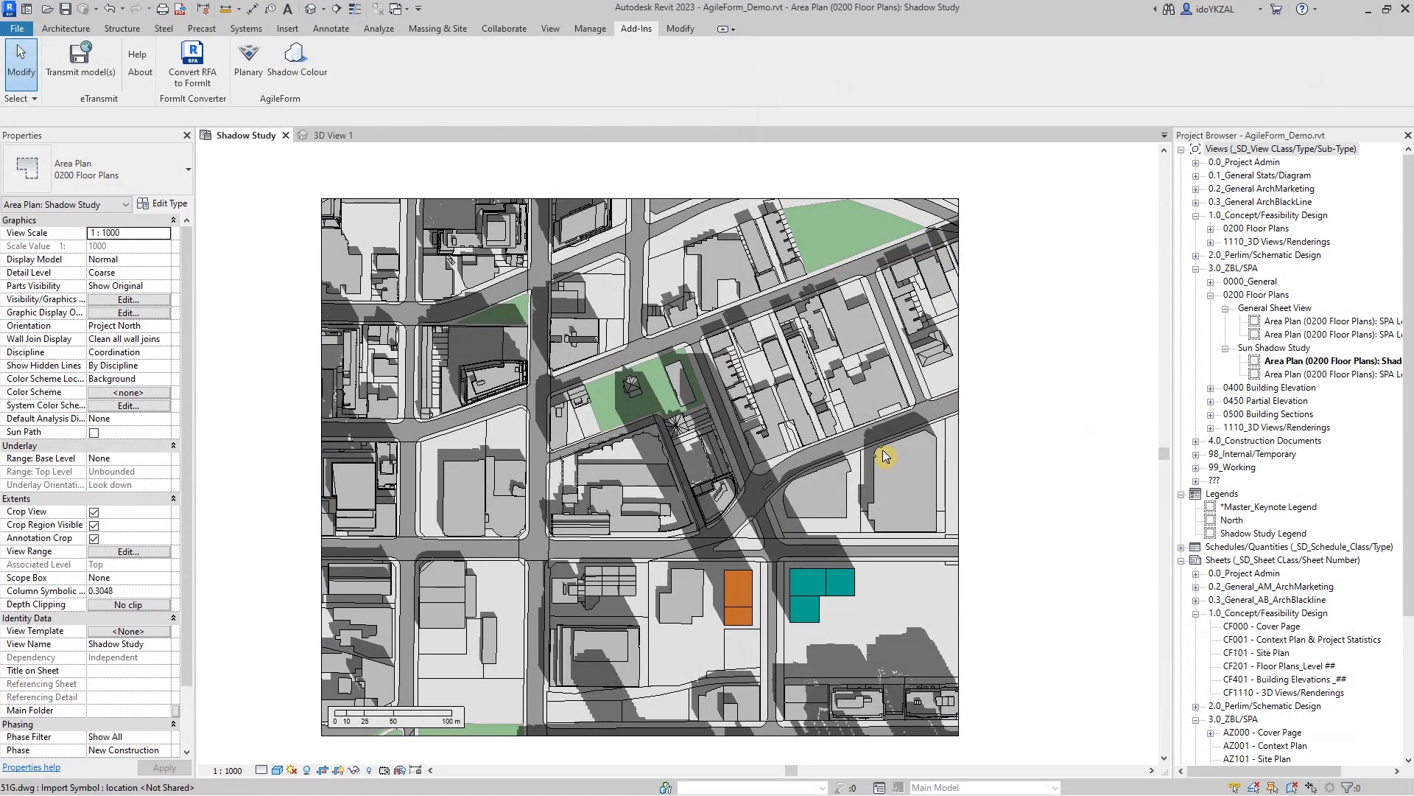
{"action": "left_click", "coordinate": [883, 450]}
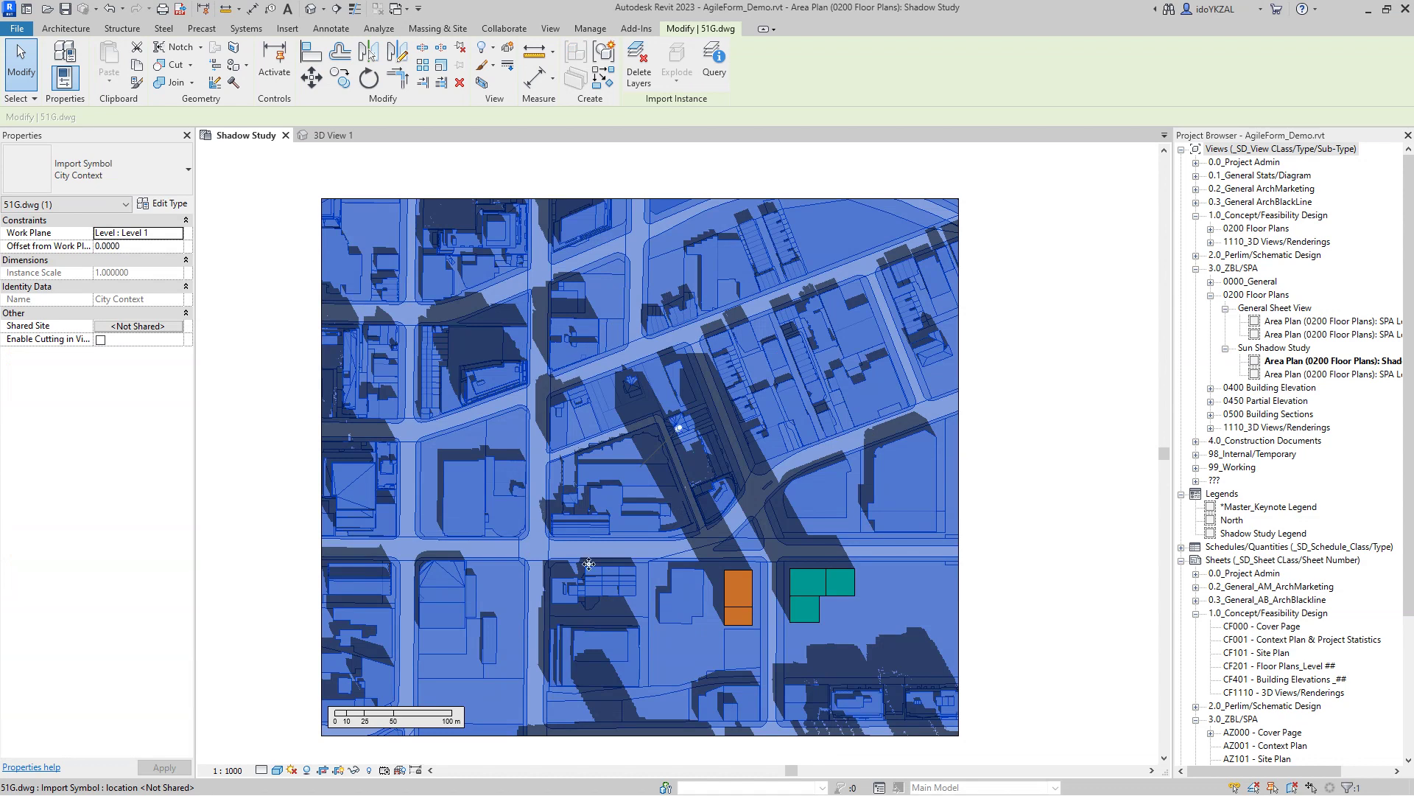
{"action": "left_click", "coordinate": [980, 538]}
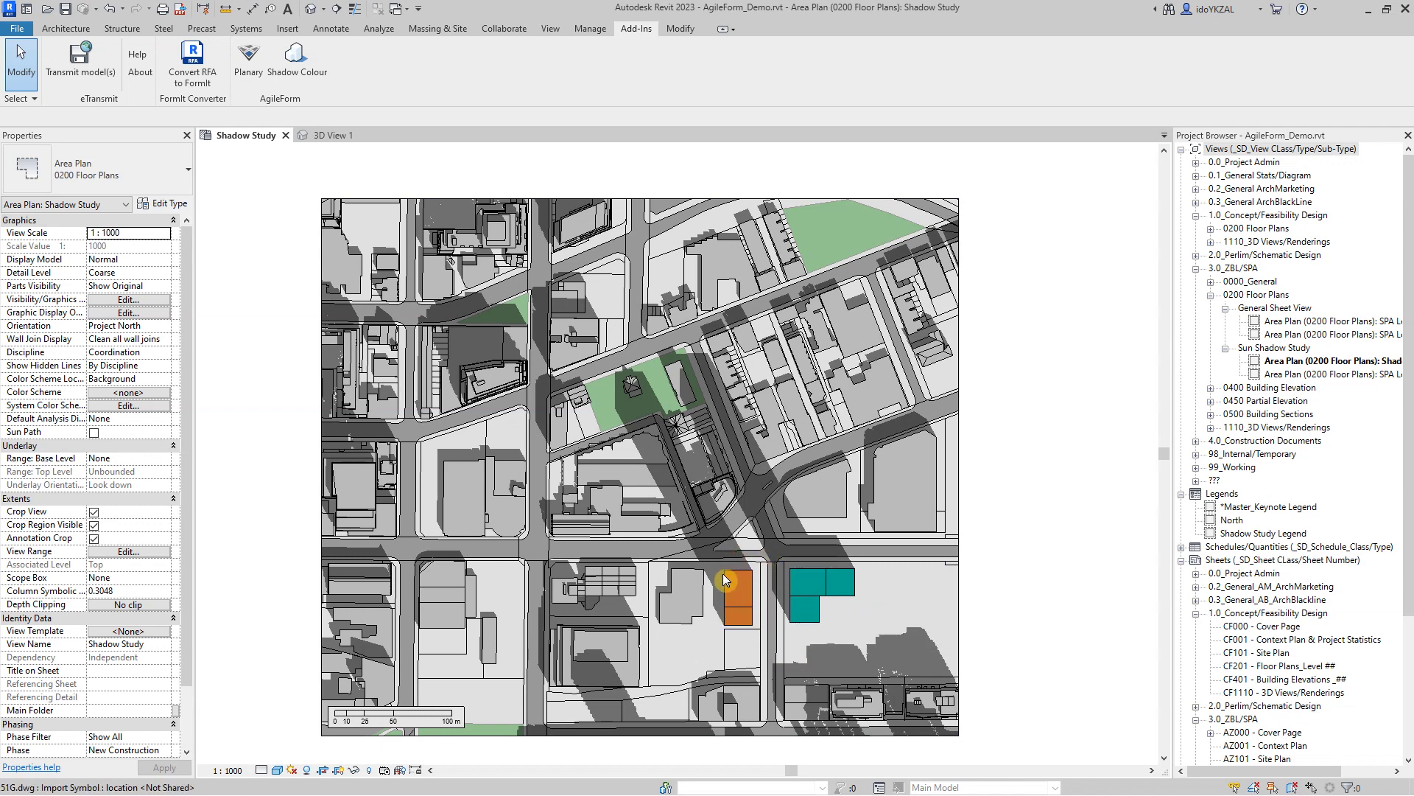
{"action": "left_click", "coordinate": [416, 724]}
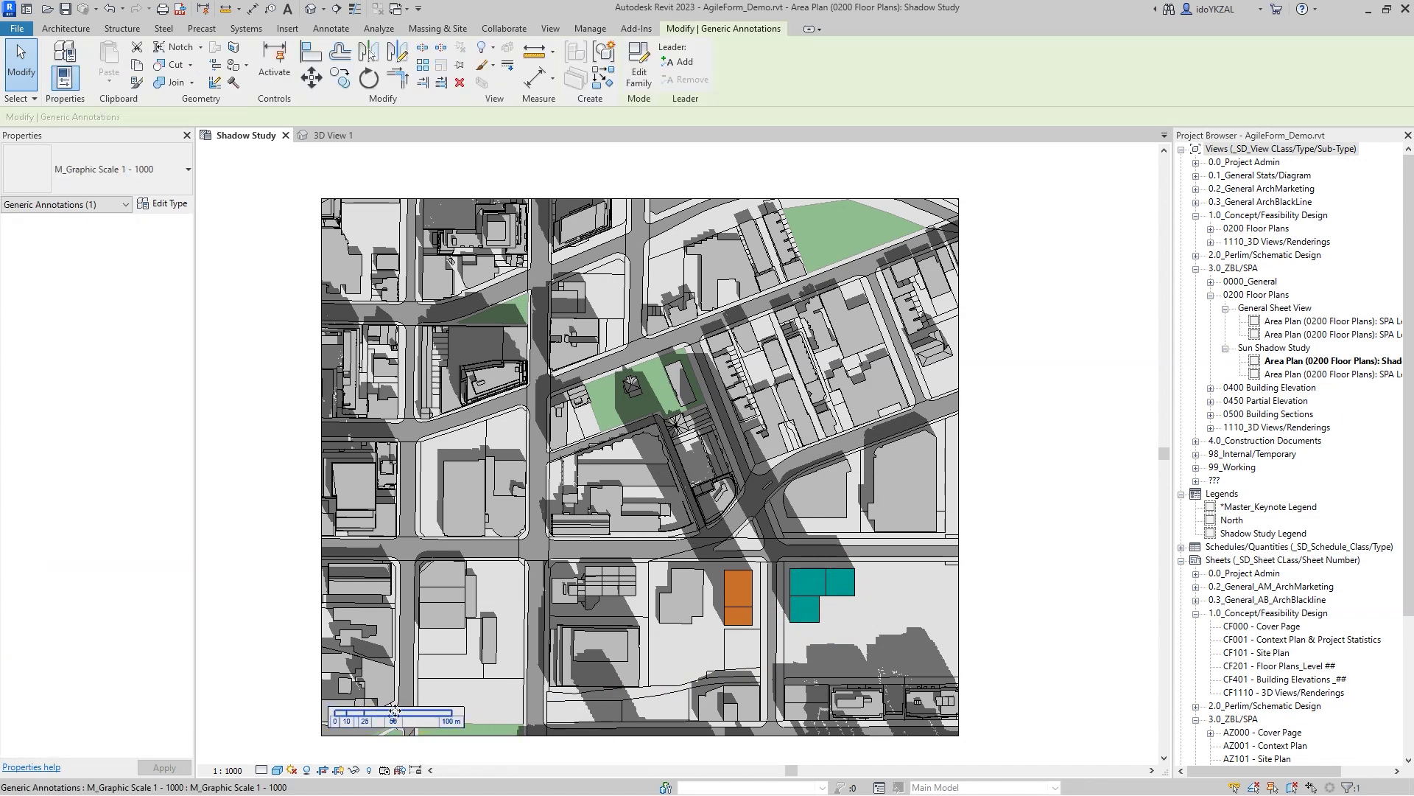
{"action": "left_click", "coordinate": [288, 657]}
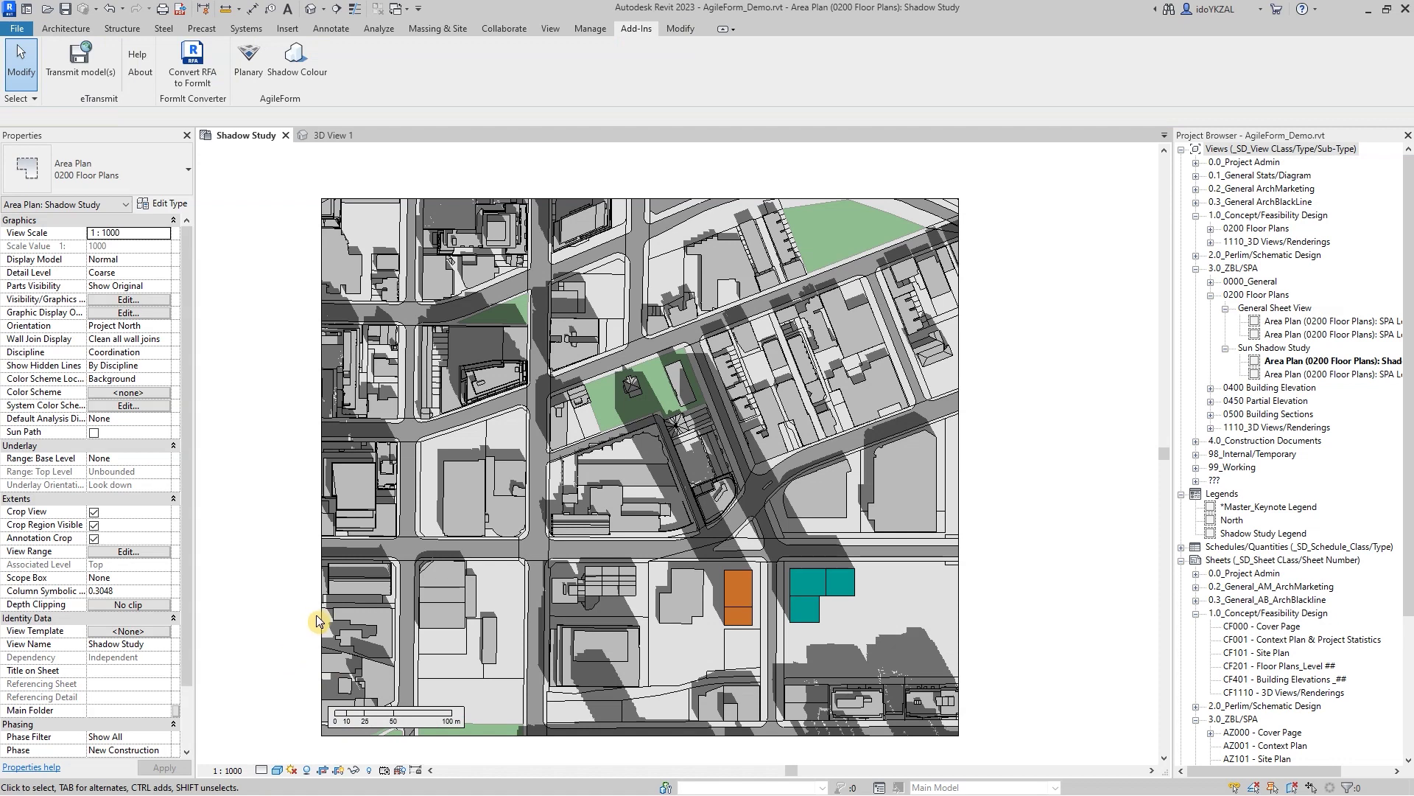
{"action": "left_click", "coordinate": [317, 398]}
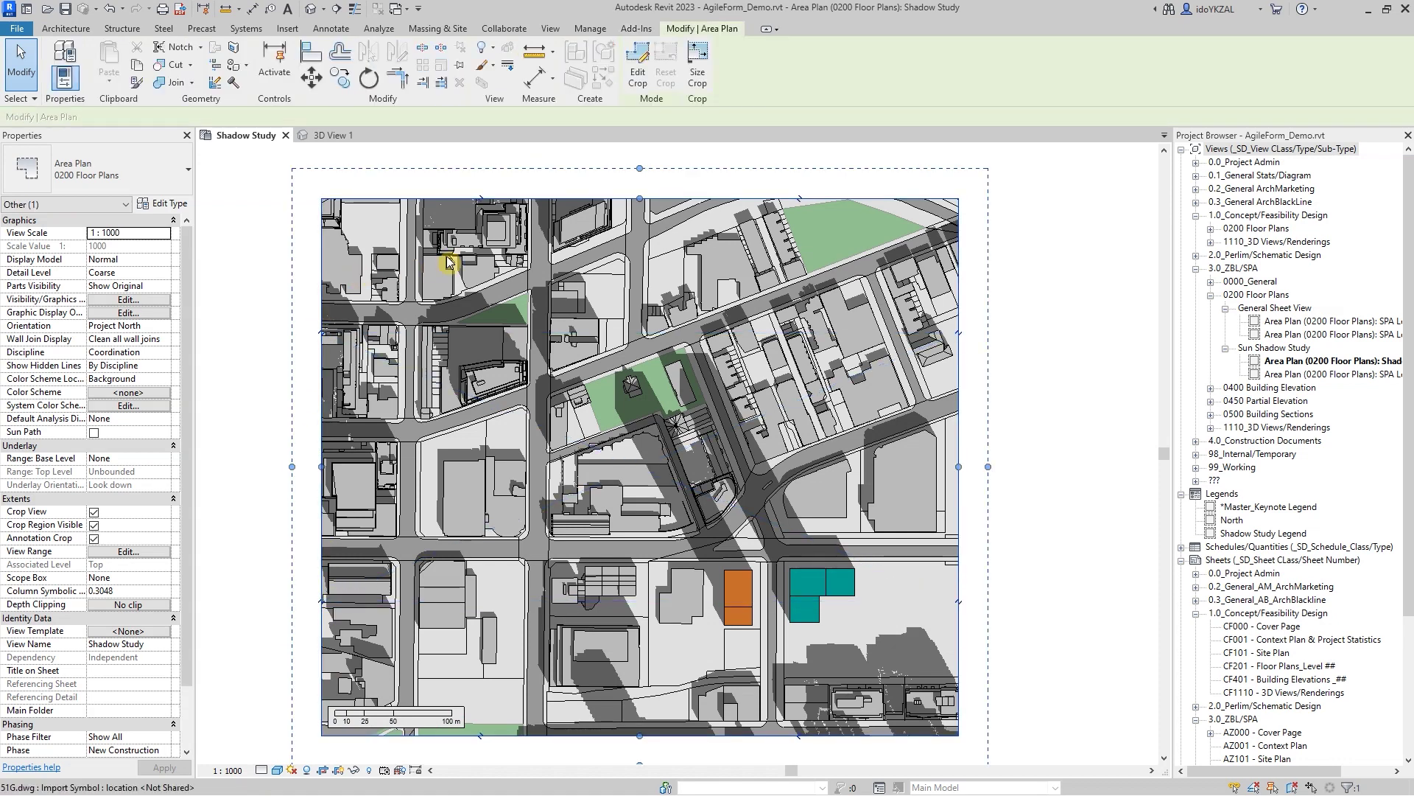
{"action": "left_click", "coordinate": [287, 342]}
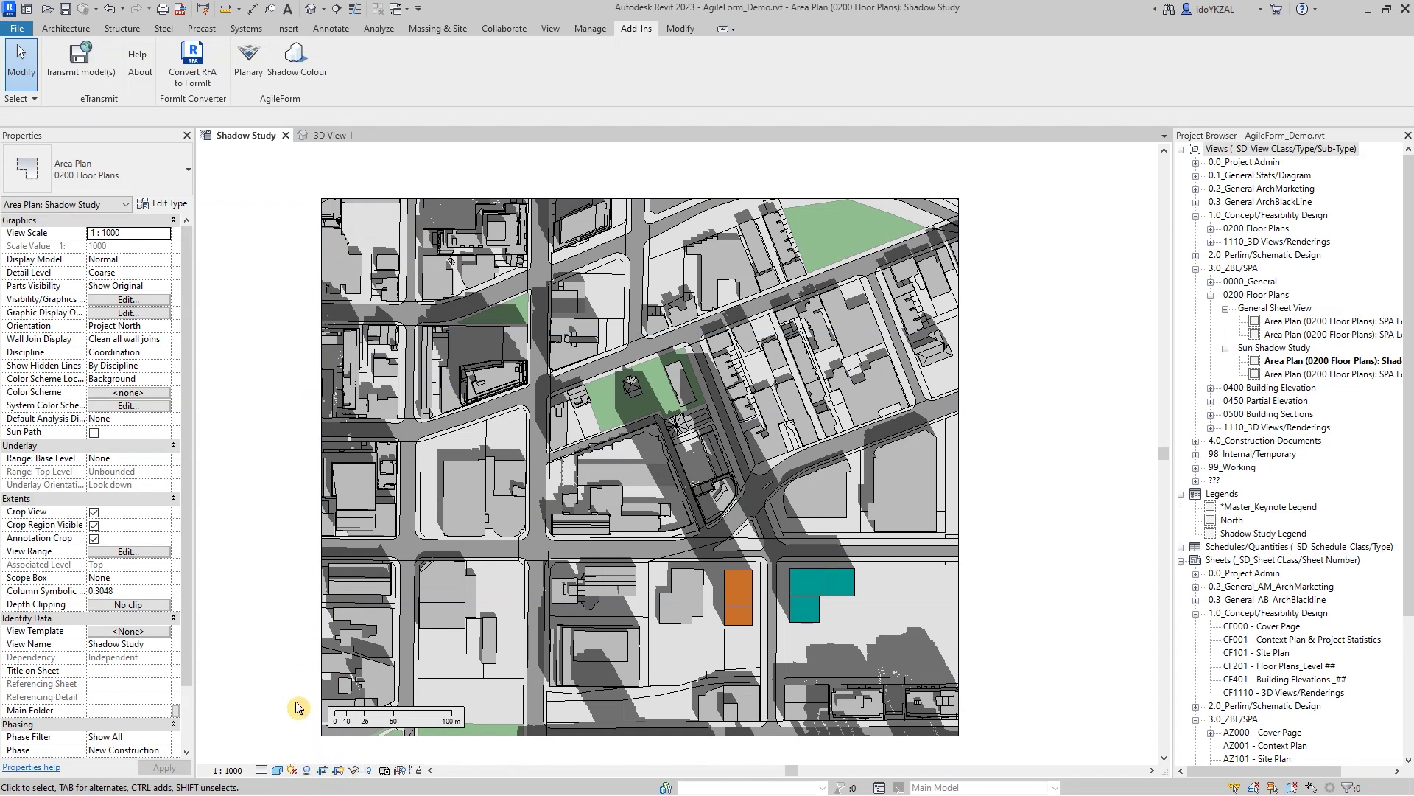
{"action": "left_click", "coordinate": [66, 28]}
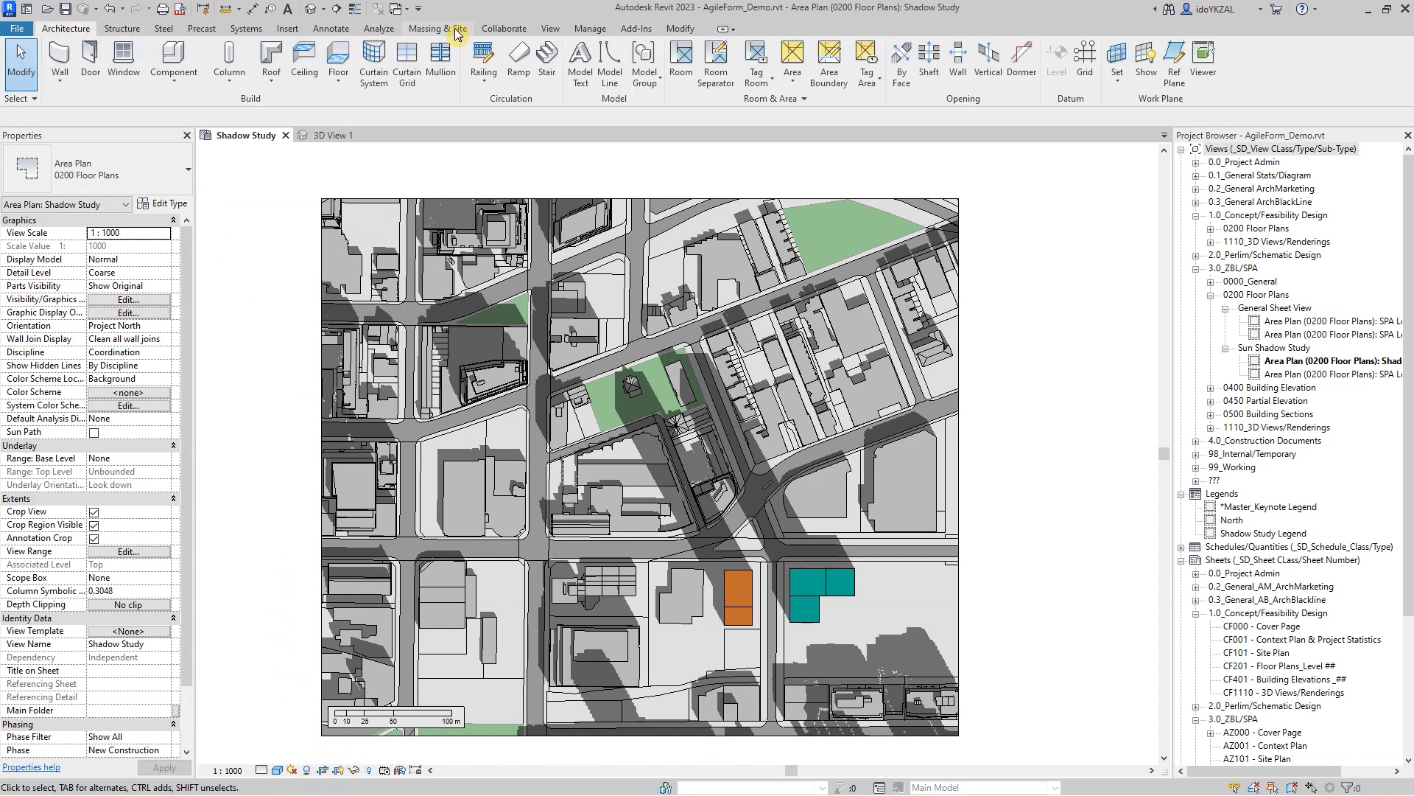
{"action": "left_click", "coordinate": [624, 30]}
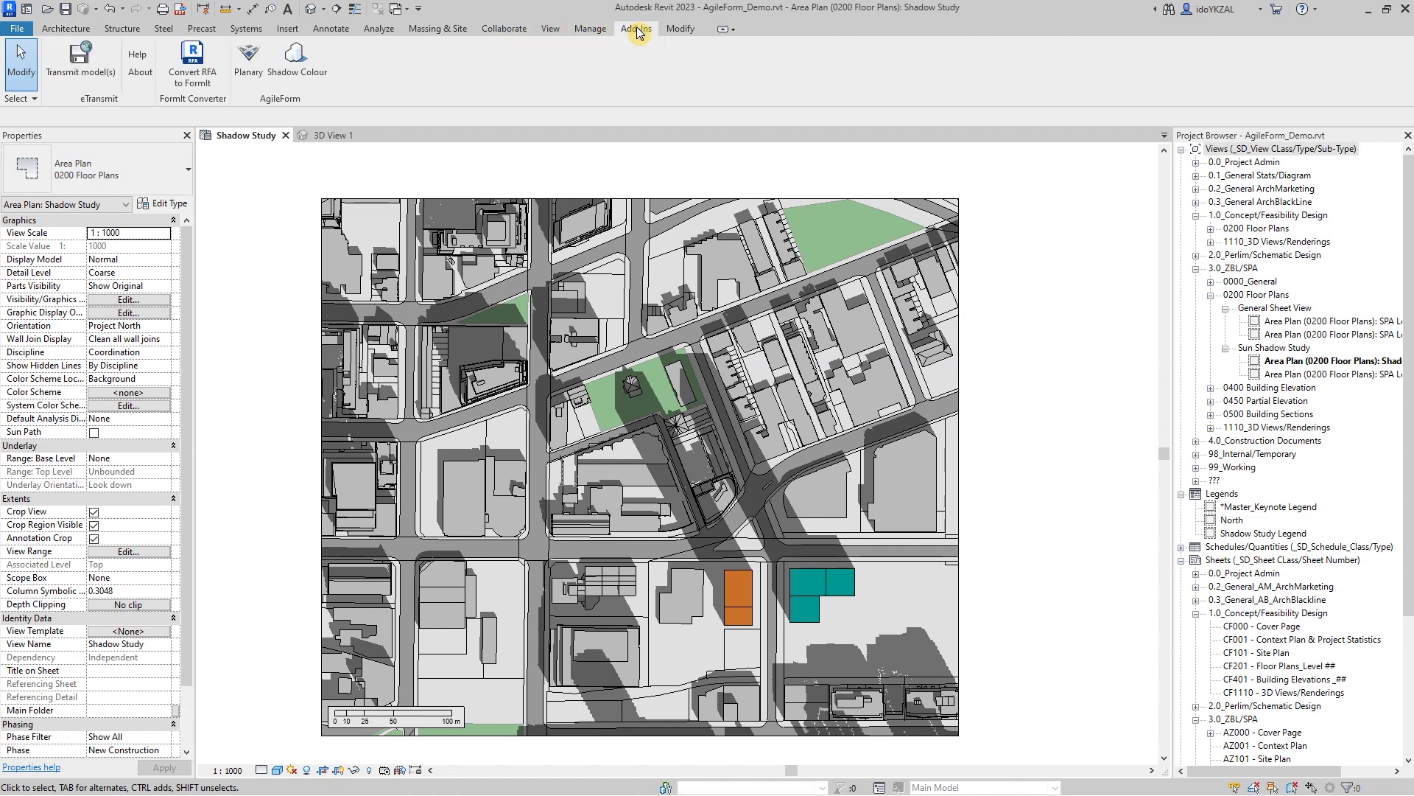
Launch the Shadow Colour add-in, then move and enlarge its window clear of the plan
{"action": "left_click", "coordinate": [306, 76]}
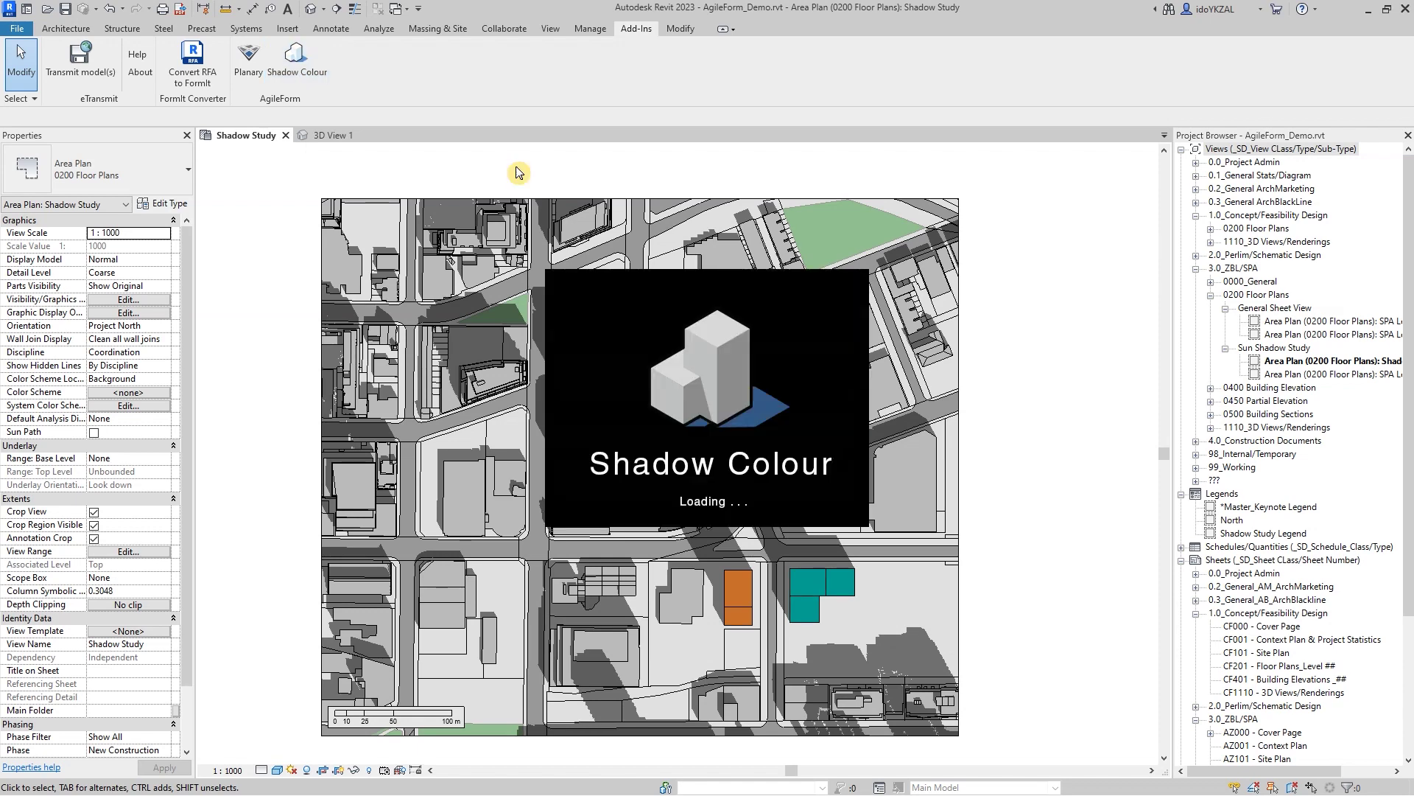
{"action": "left_click_drag", "start_coordinate": [471, 218], "coordinate": [810, 44]}
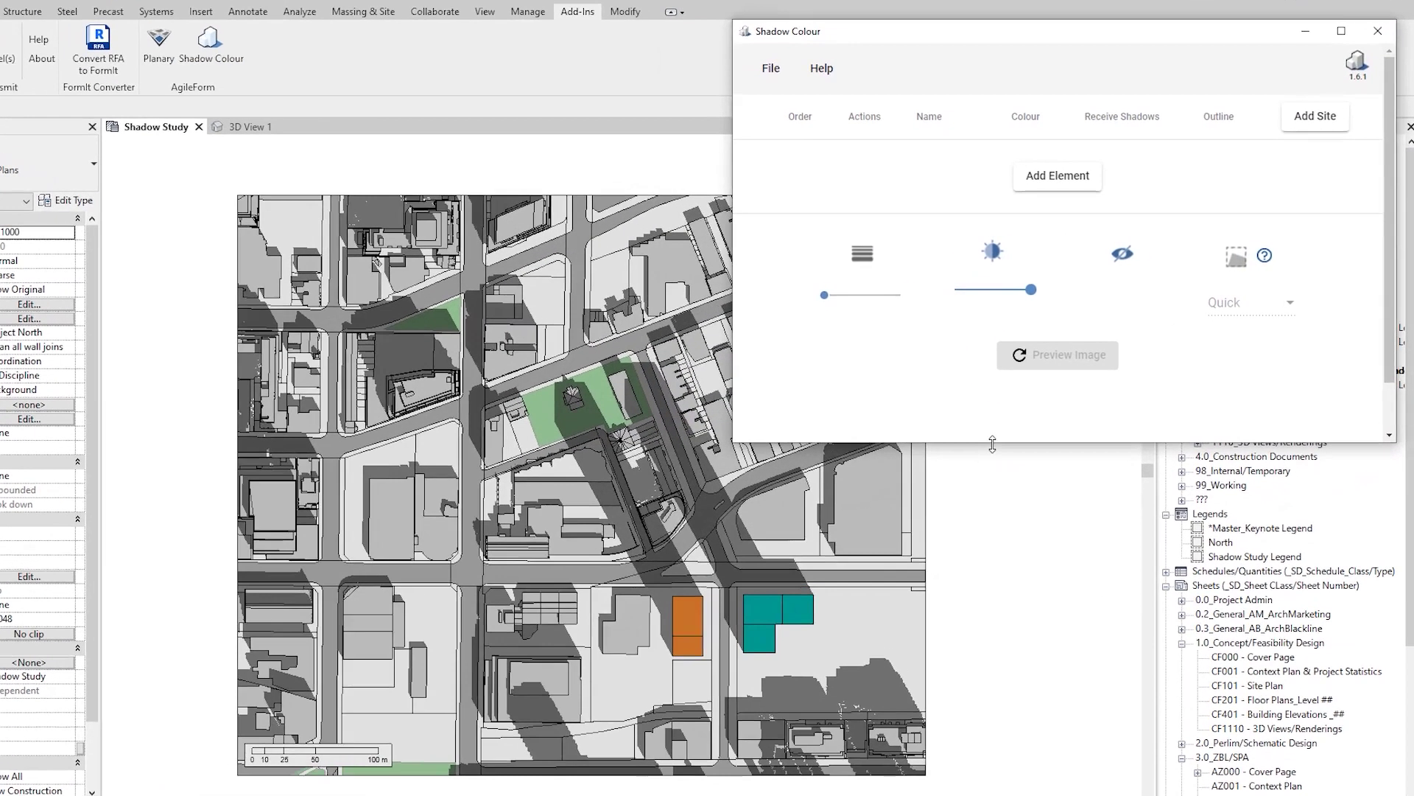
{"action": "left_click_drag", "start_coordinate": [992, 443], "coordinate": [1001, 699]}
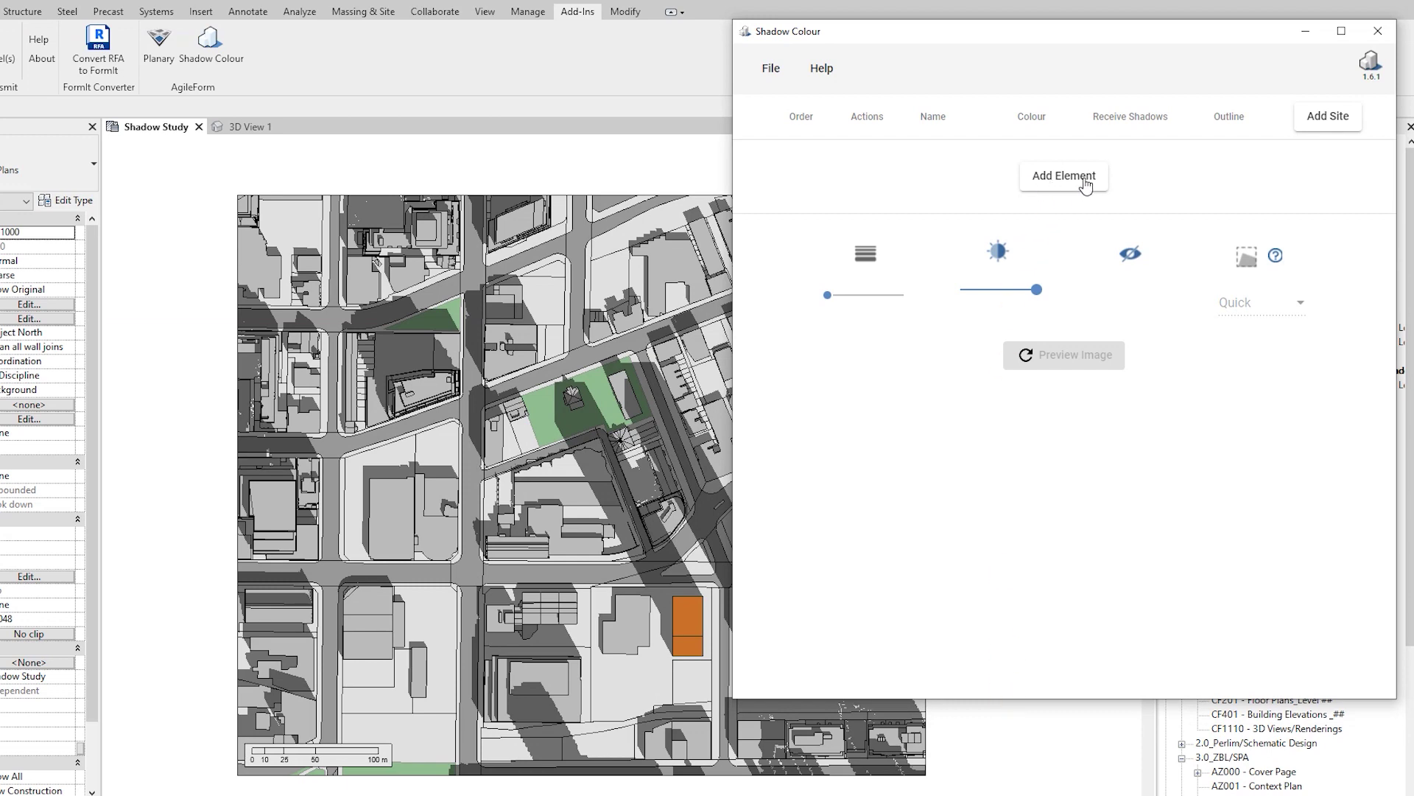
Add the city context DWG, the orange building and the teal building as study elements
{"action": "left_click", "coordinate": [1056, 186]}
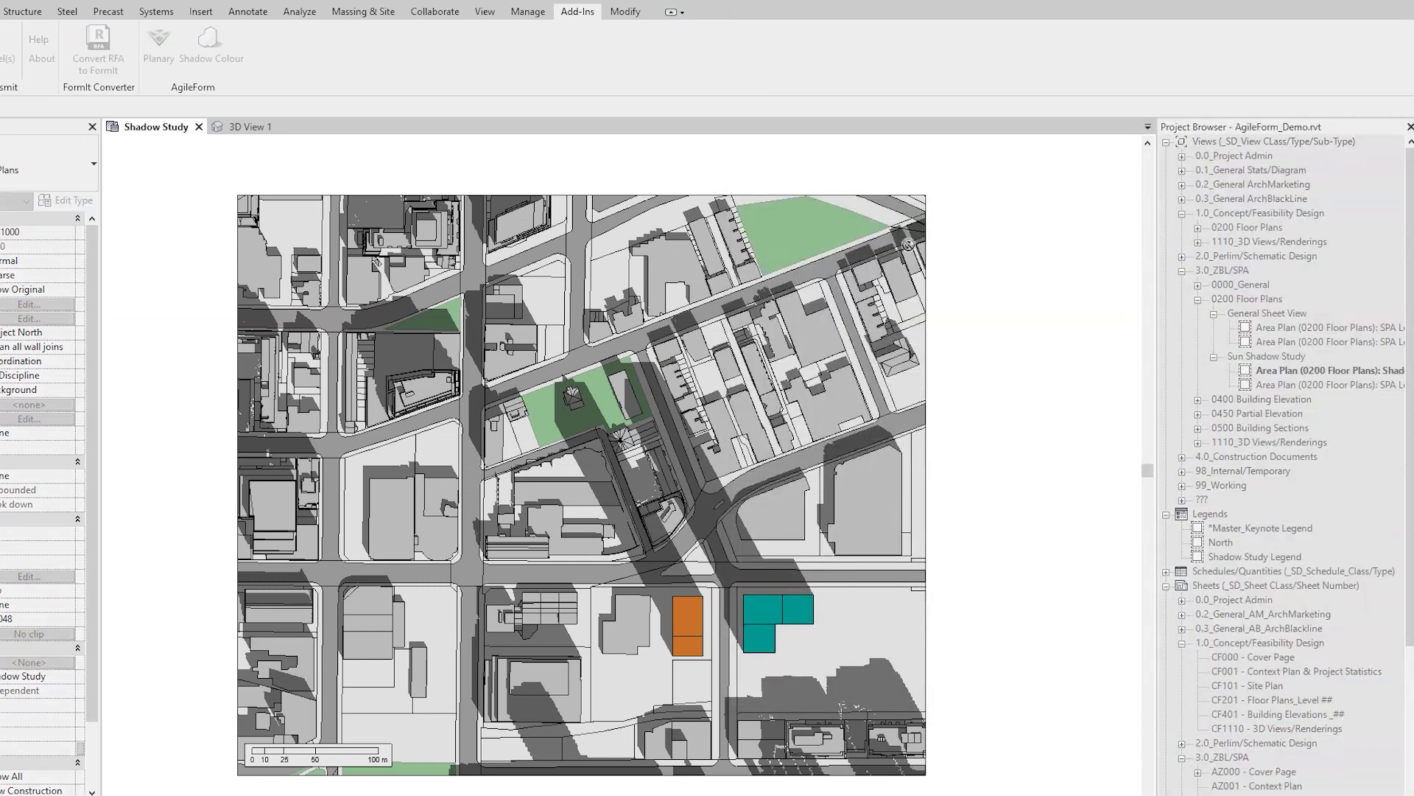
{"action": "left_click", "coordinate": [759, 359]}
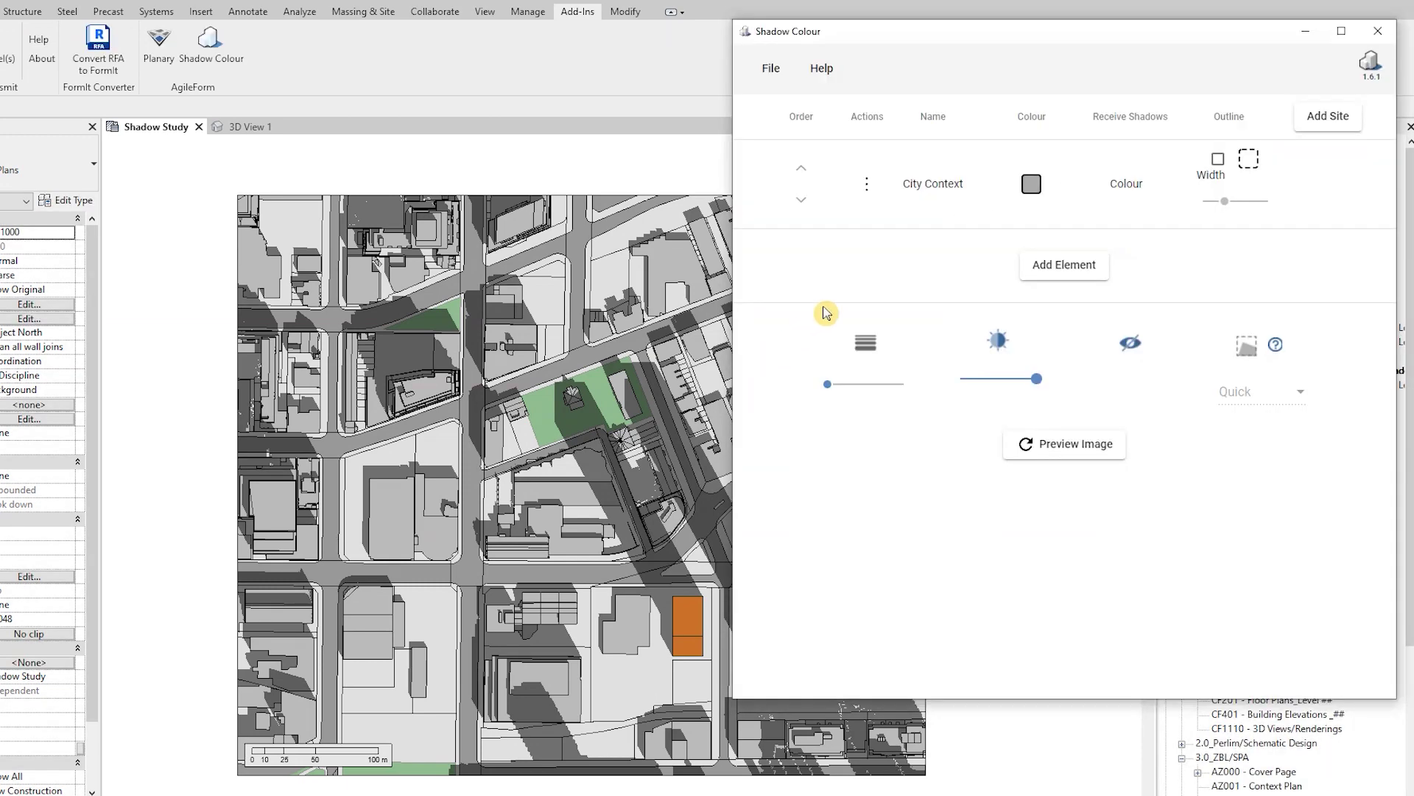
{"action": "left_click", "coordinate": [1038, 267]}
{"action": "left_click", "coordinate": [709, 615]}
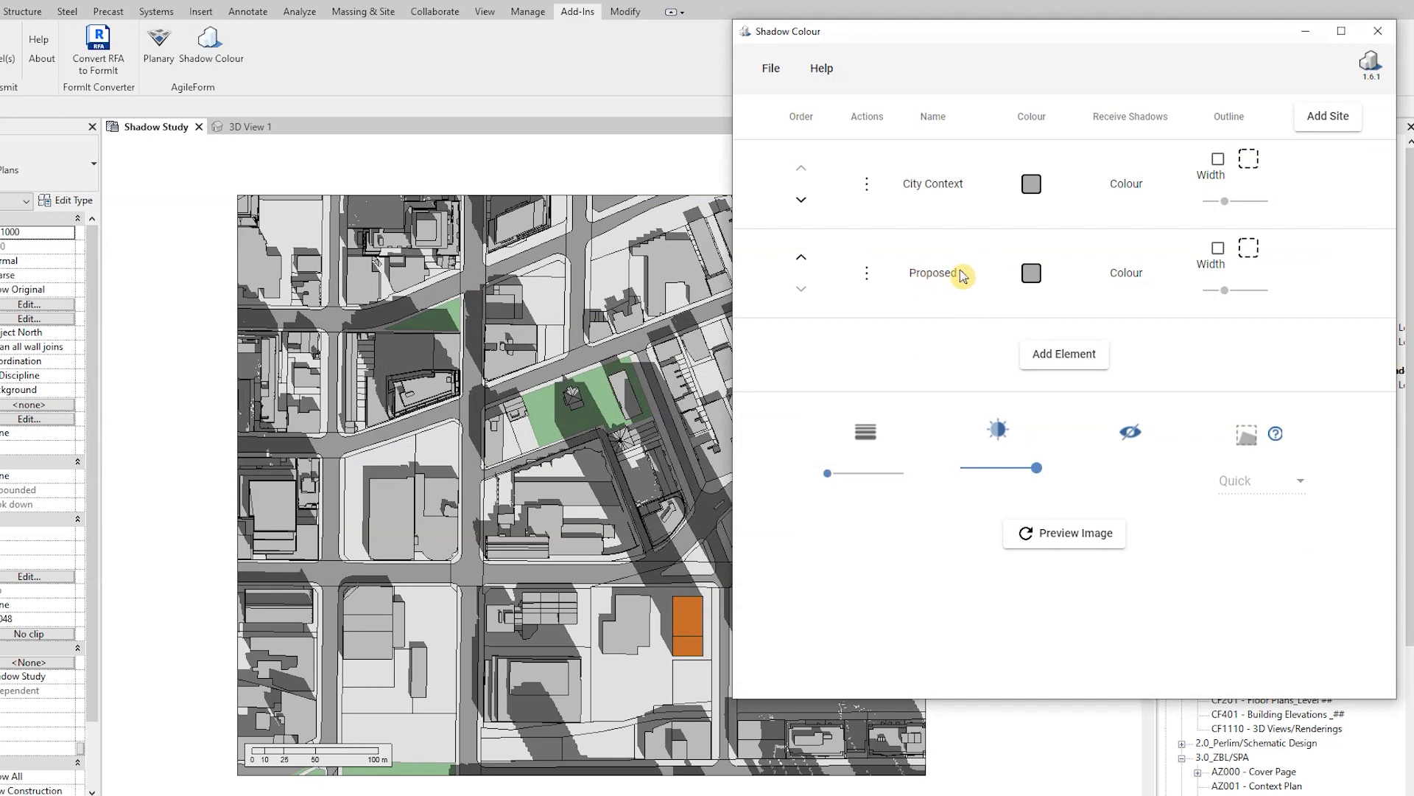
{"action": "left_click", "coordinate": [1039, 354]}
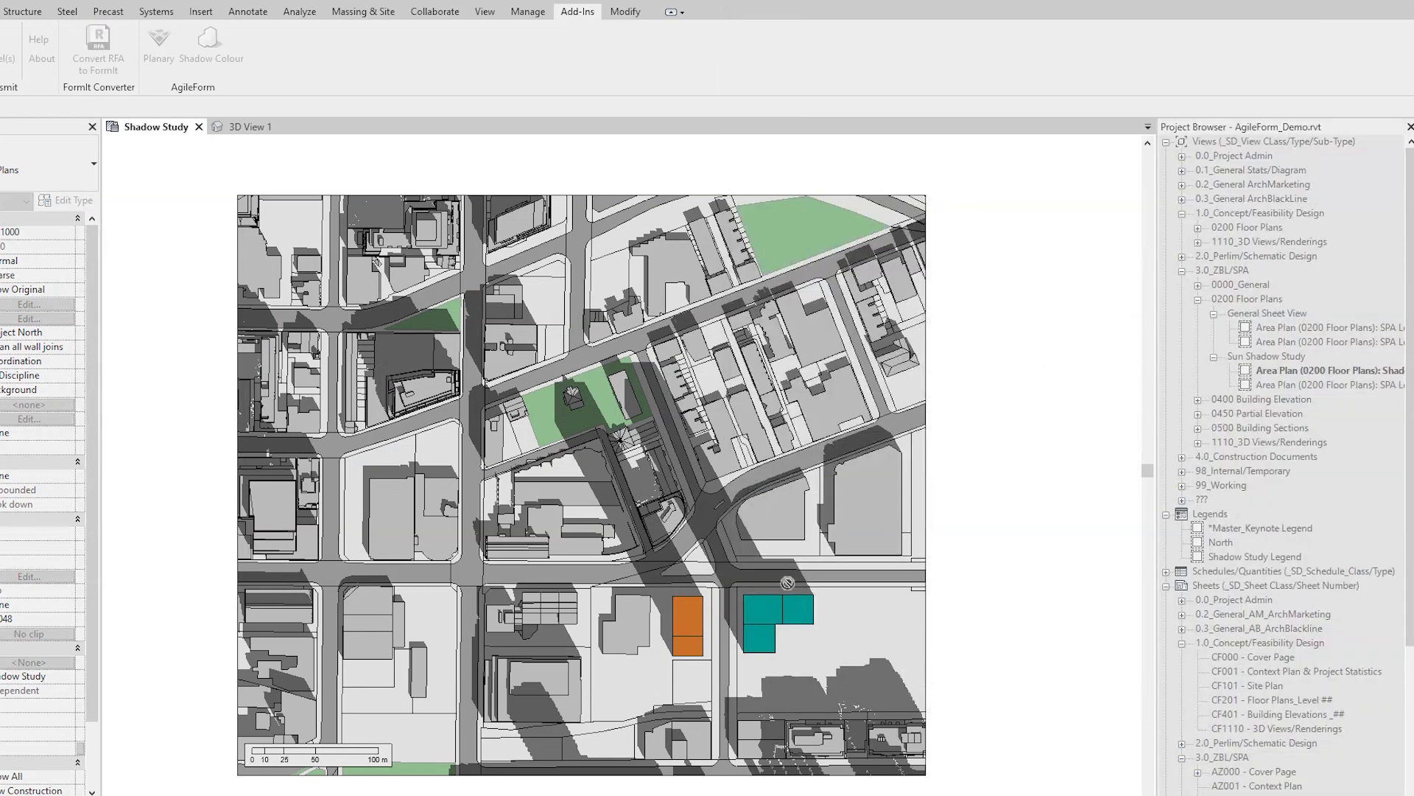
{"action": "left_click", "coordinate": [785, 597]}
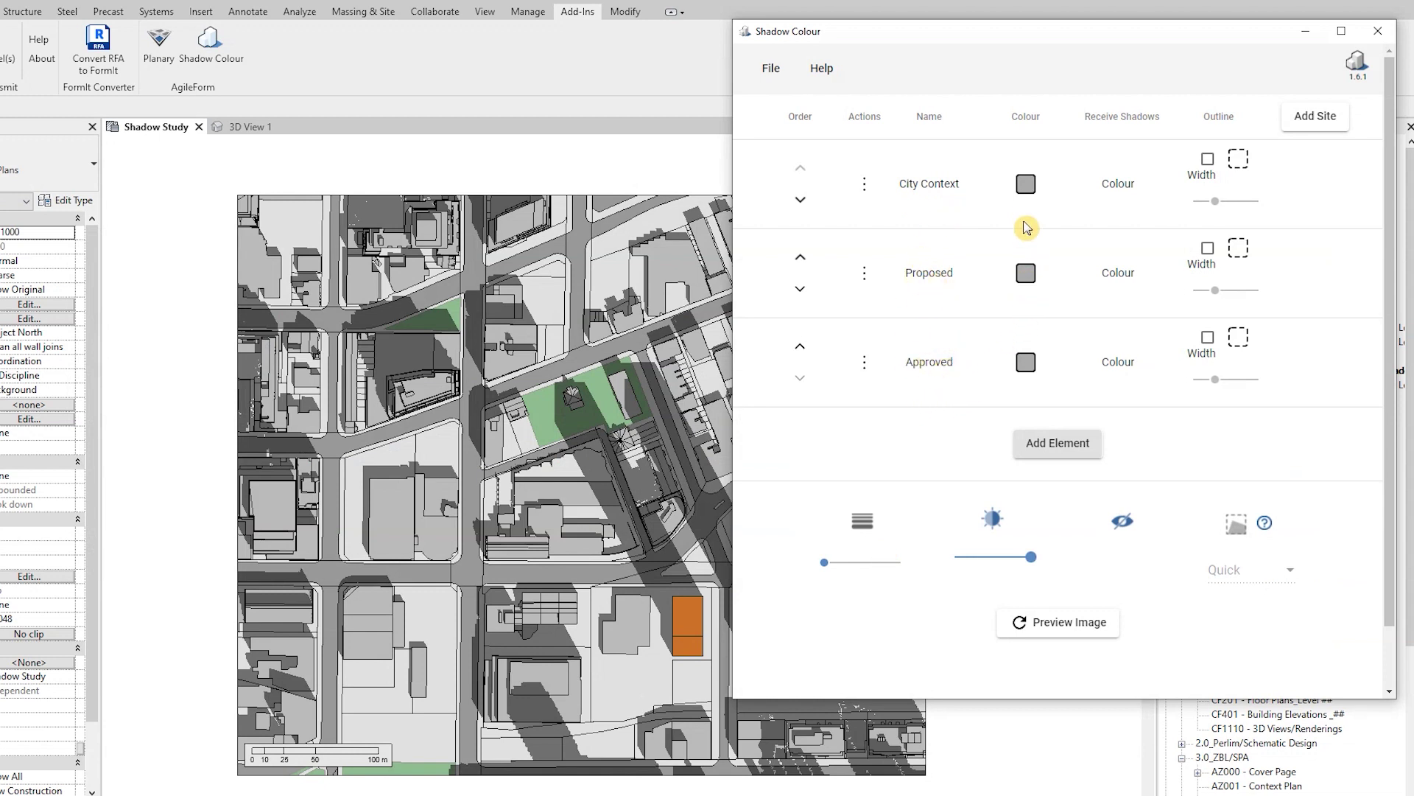
Colour City Context dark grey, Proposed orange and Approved blue
{"action": "left_click", "coordinate": [1025, 184]}
{"action": "left_click", "coordinate": [1092, 439]}
{"action": "left_click", "coordinate": [935, 424]}
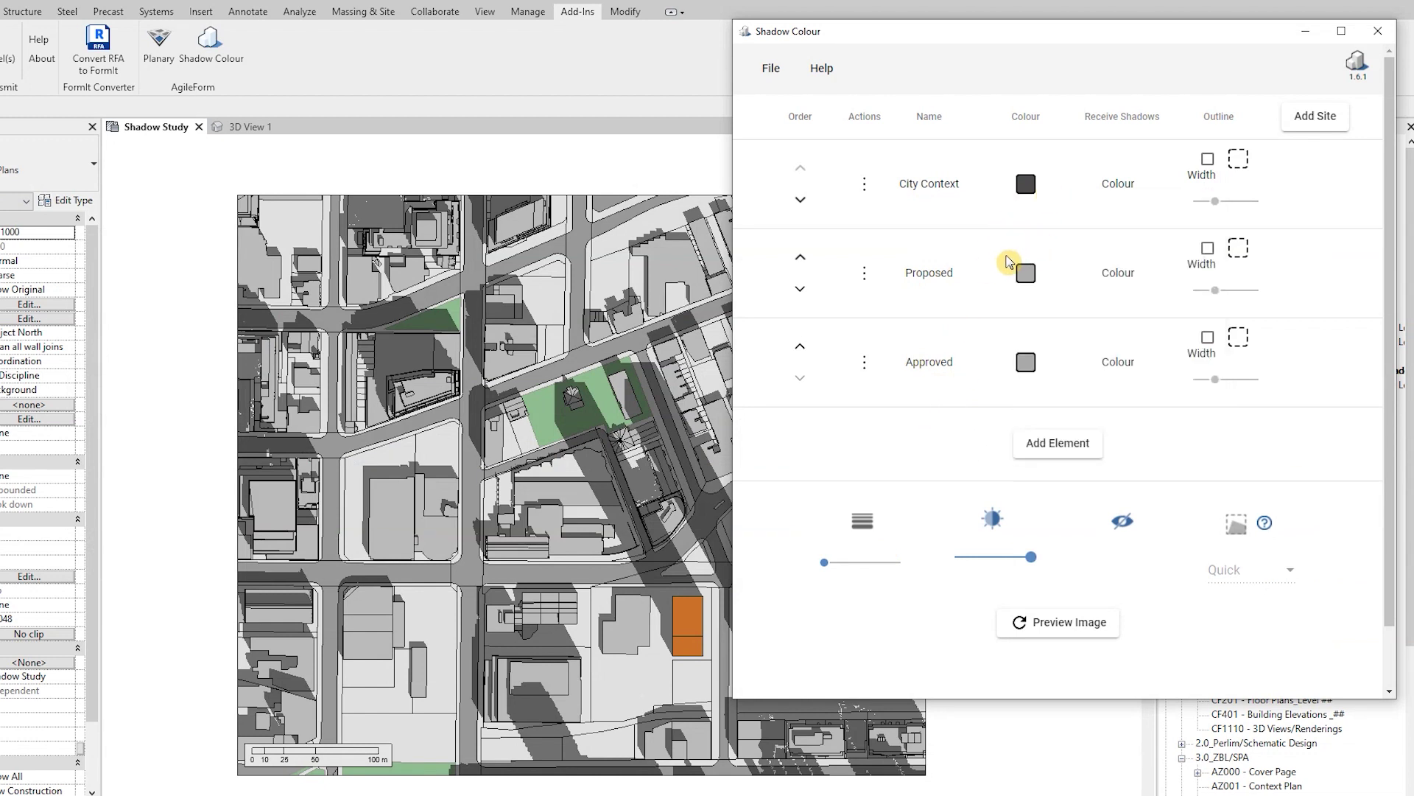
{"action": "left_click", "coordinate": [1025, 273]}
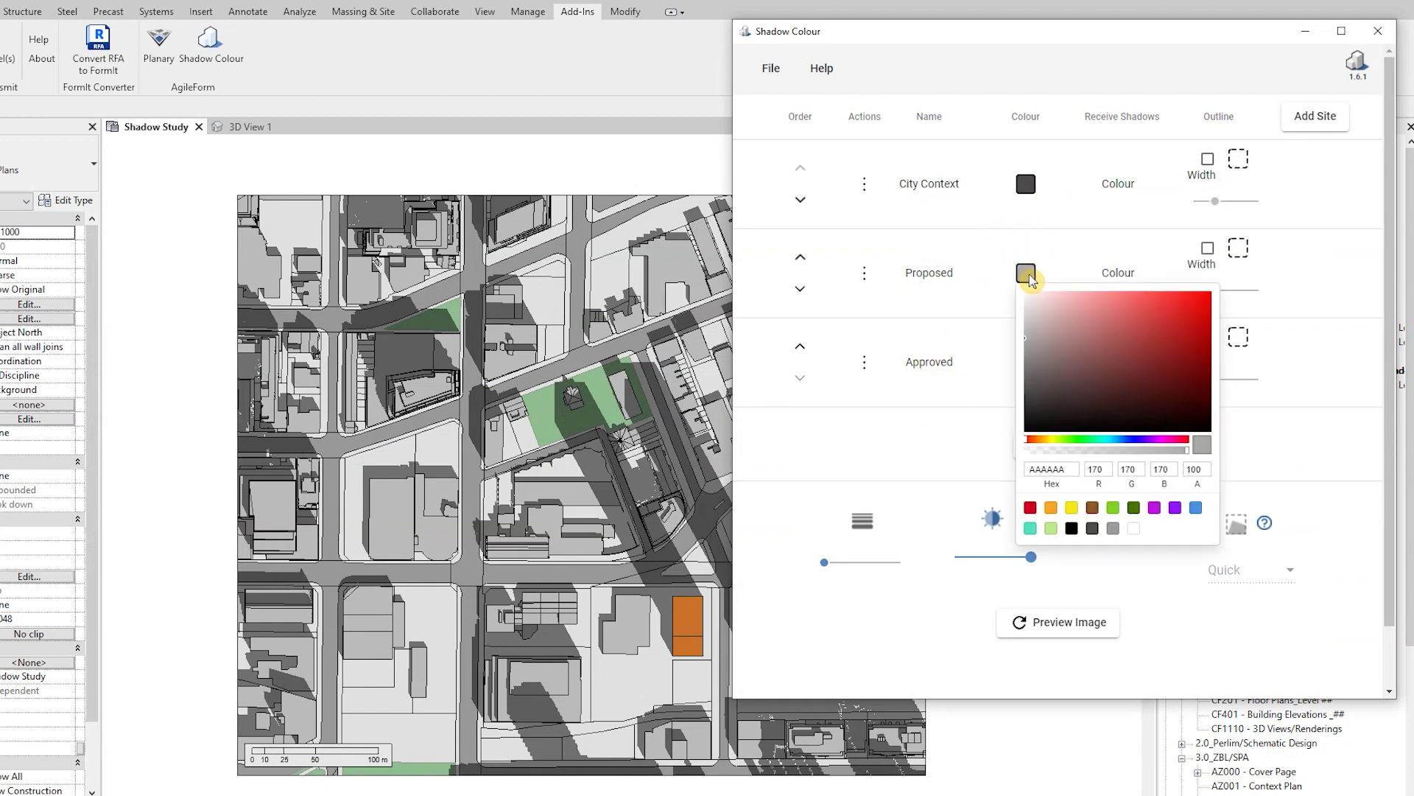
{"action": "left_click", "coordinate": [1052, 508]}
{"action": "left_click", "coordinate": [963, 446]}
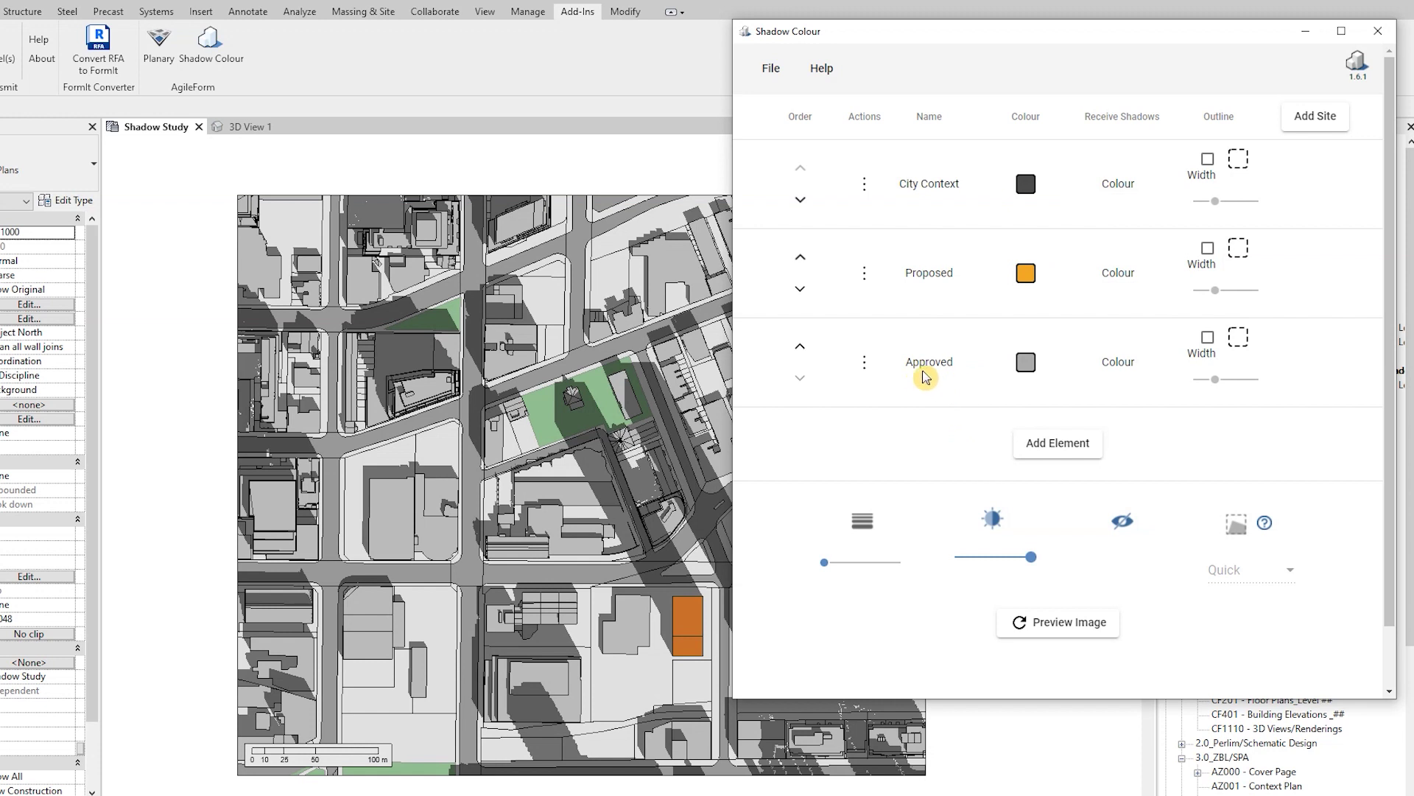
{"action": "left_click", "coordinate": [1024, 364]}
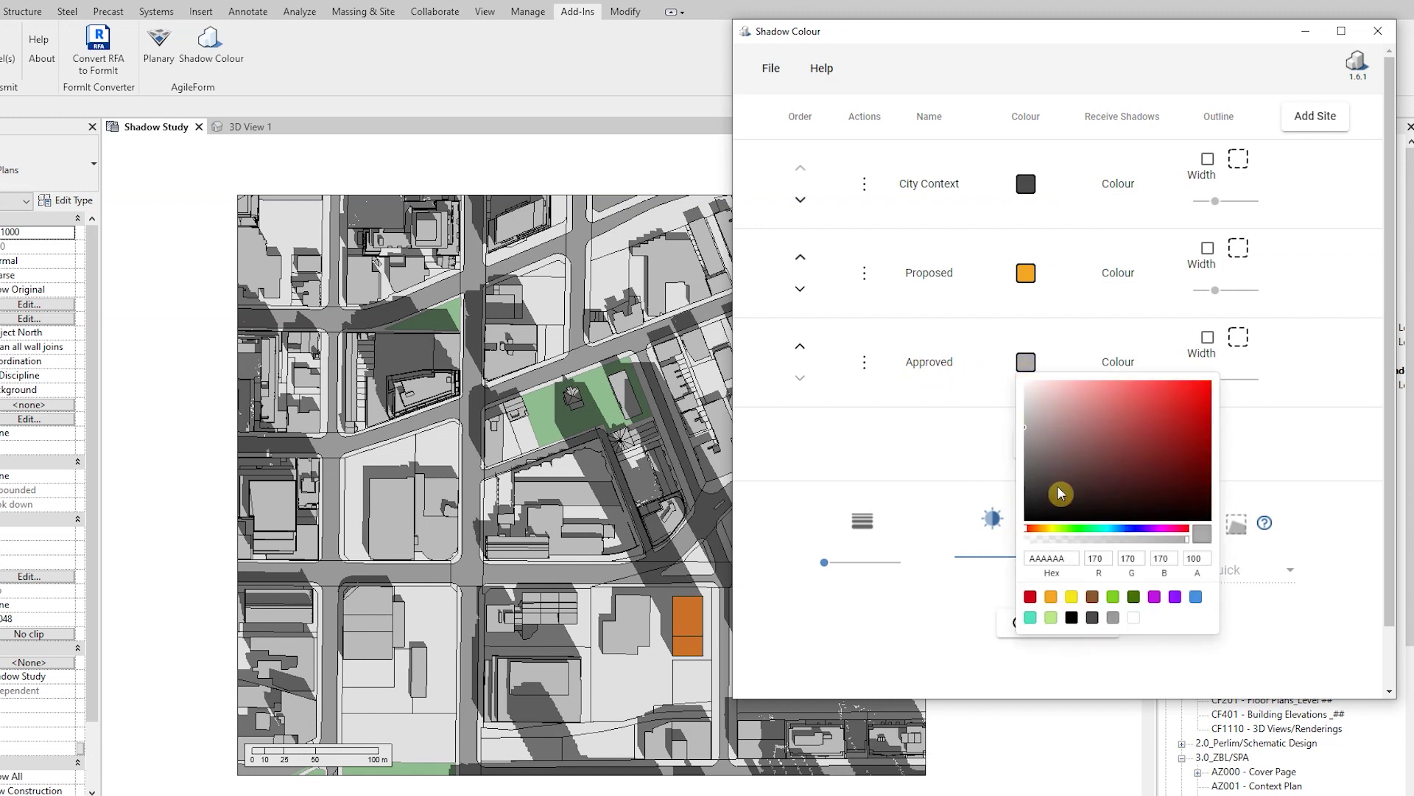
{"action": "left_click", "coordinate": [1197, 597]}
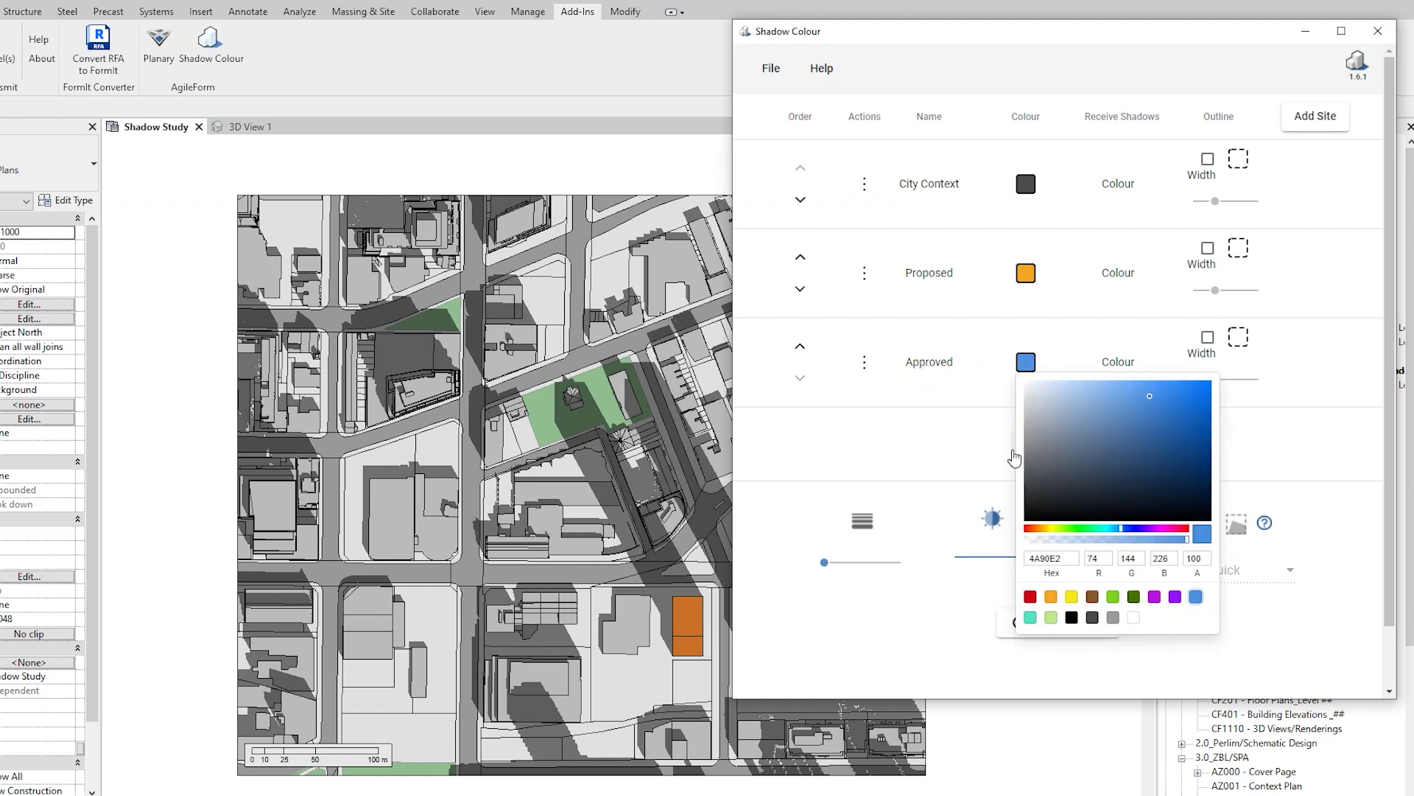
{"action": "left_click", "coordinate": [993, 435]}
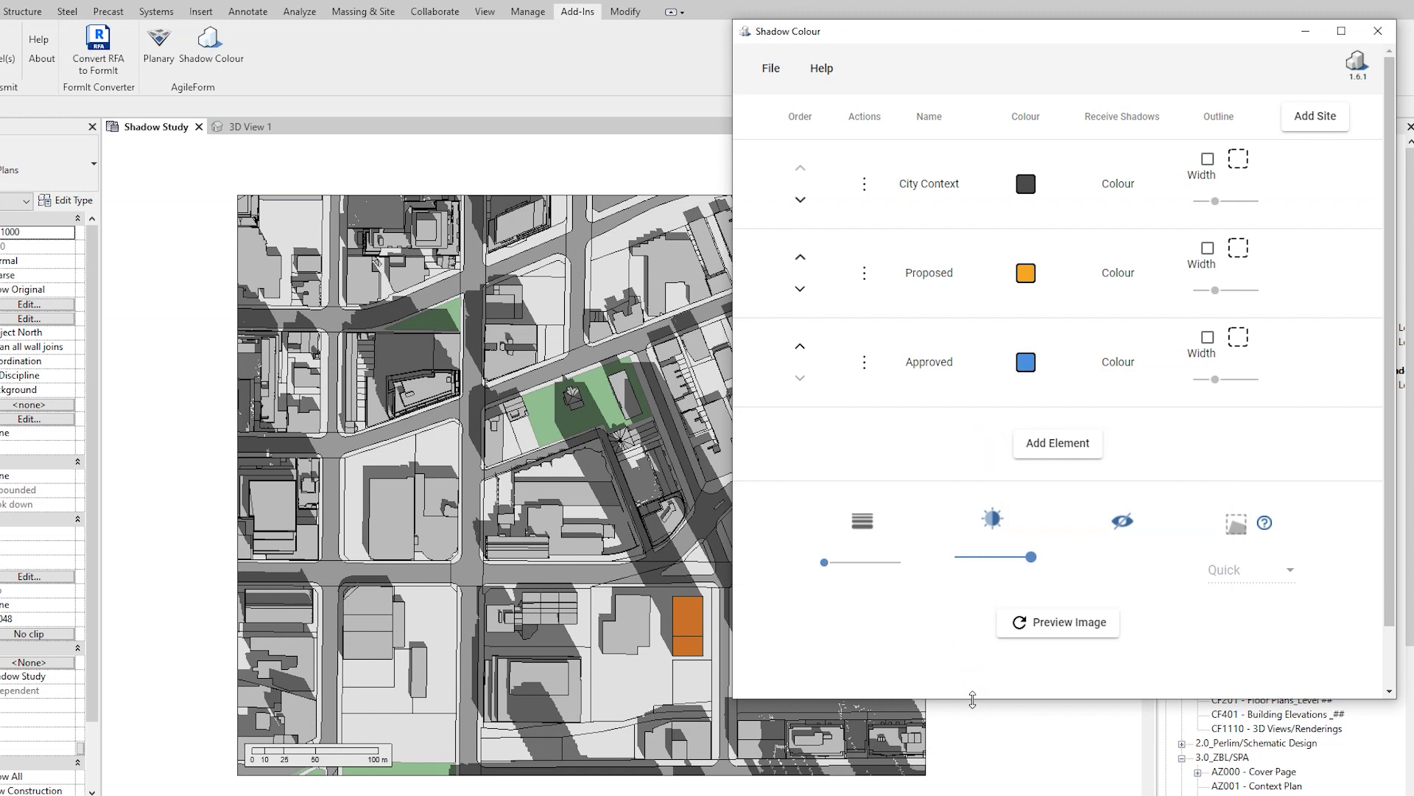
Move Approved above Proposed in the element order
{"action": "left_click_drag", "start_coordinate": [972, 700], "coordinate": [987, 773]}
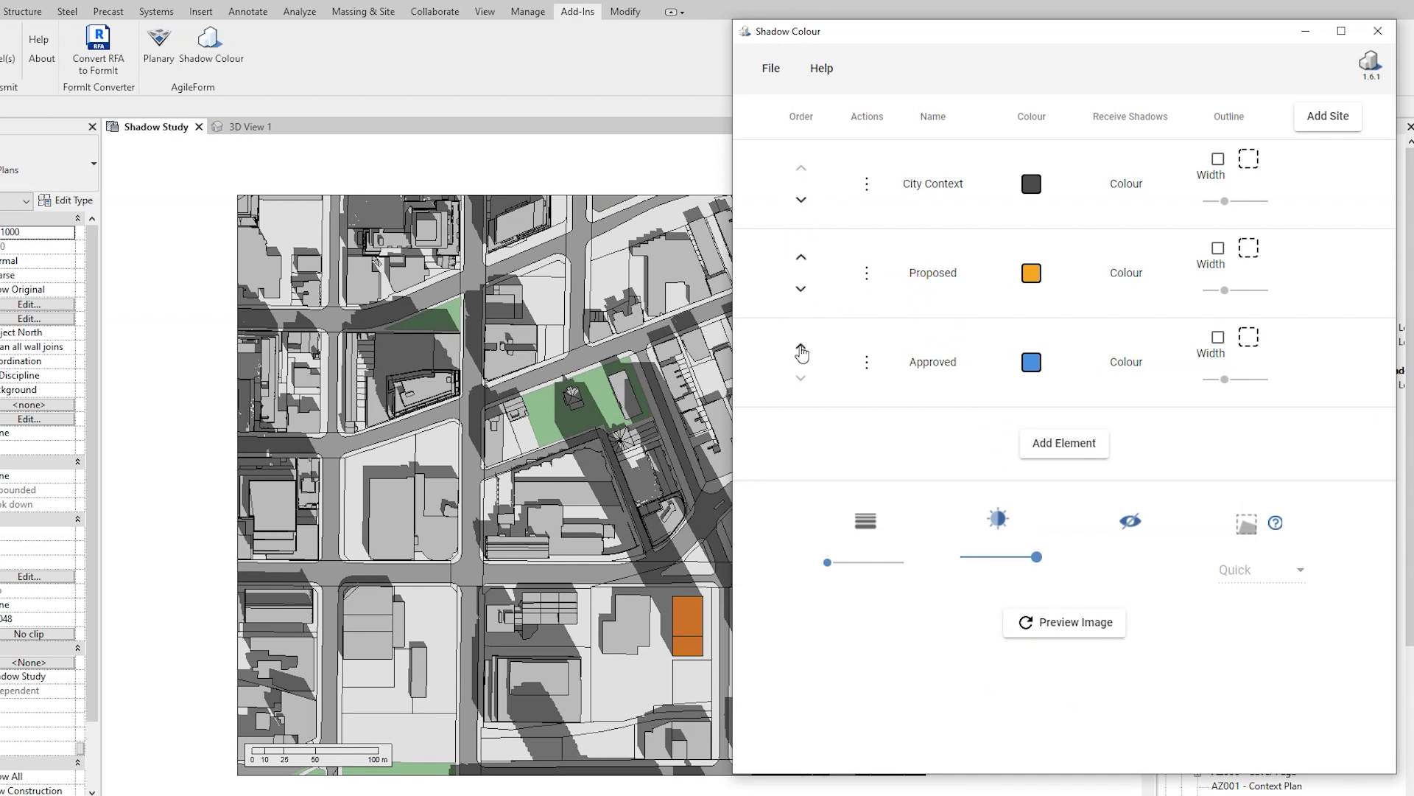
{"action": "left_click", "coordinate": [802, 351]}
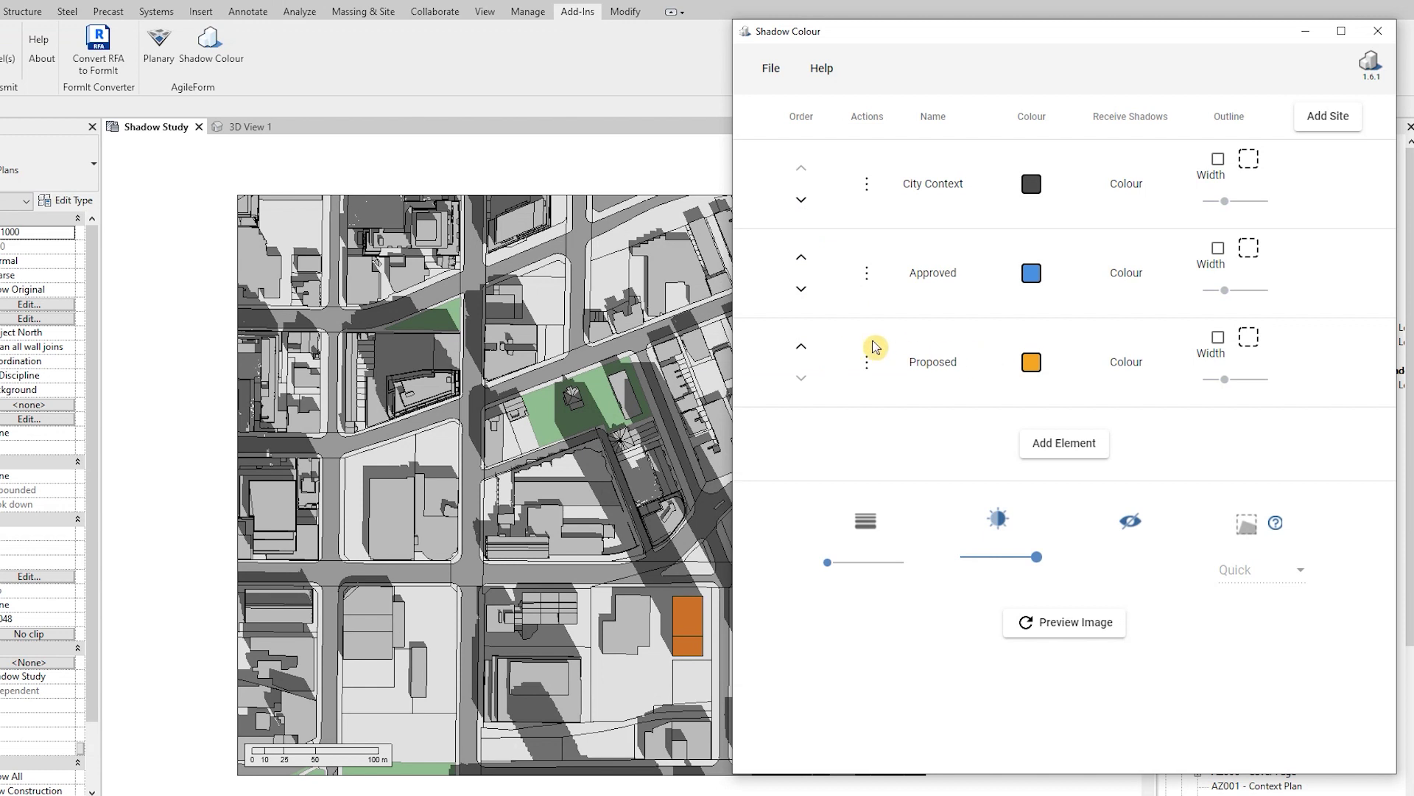
{"action": "left_click", "coordinate": [1007, 338]}
Render the preview with orange Proposed and blue Approved shadows, then return to the site plan
{"action": "left_click", "coordinate": [1055, 628]}
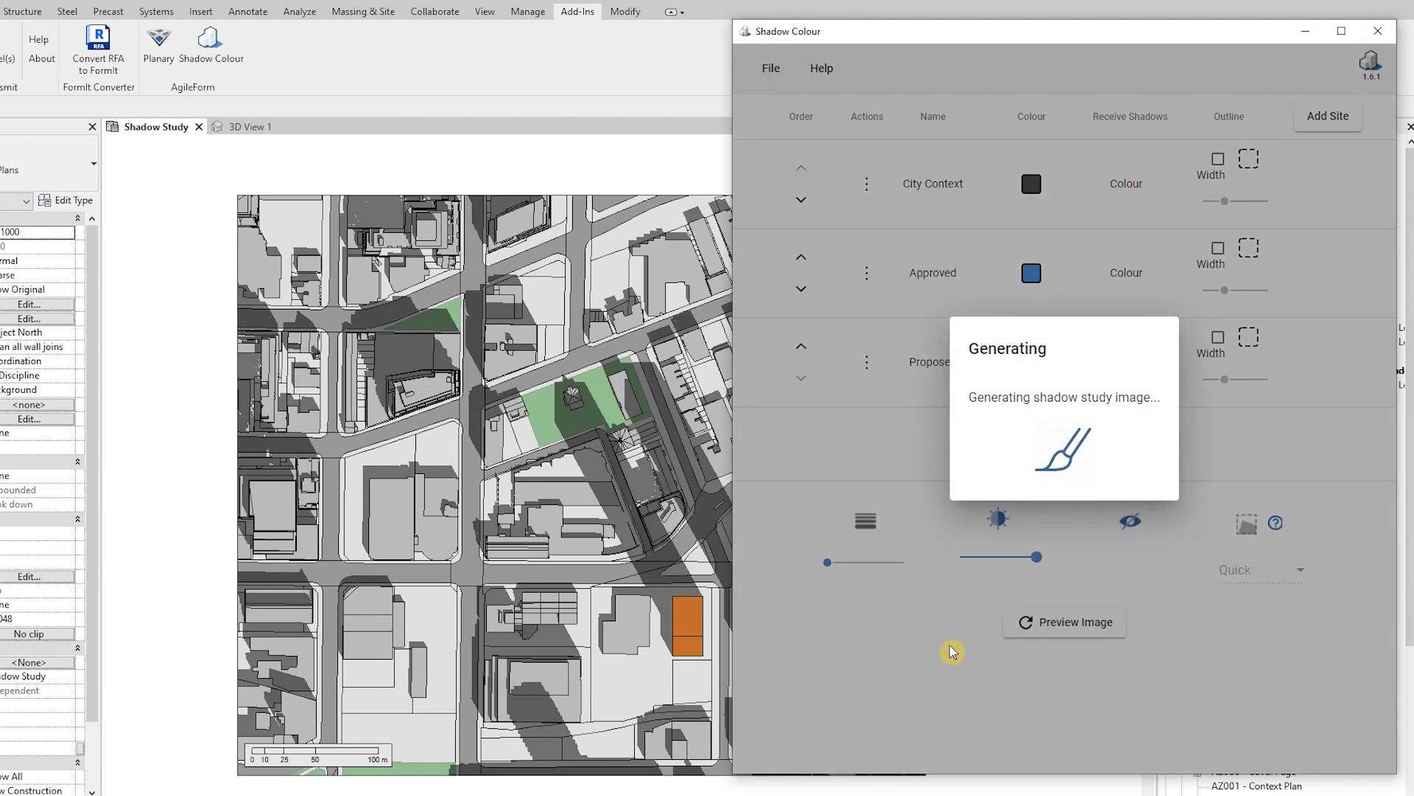
{"action": "scroll", "coordinate": [916, 625], "scroll_direction": "down", "scroll_amount": 3}
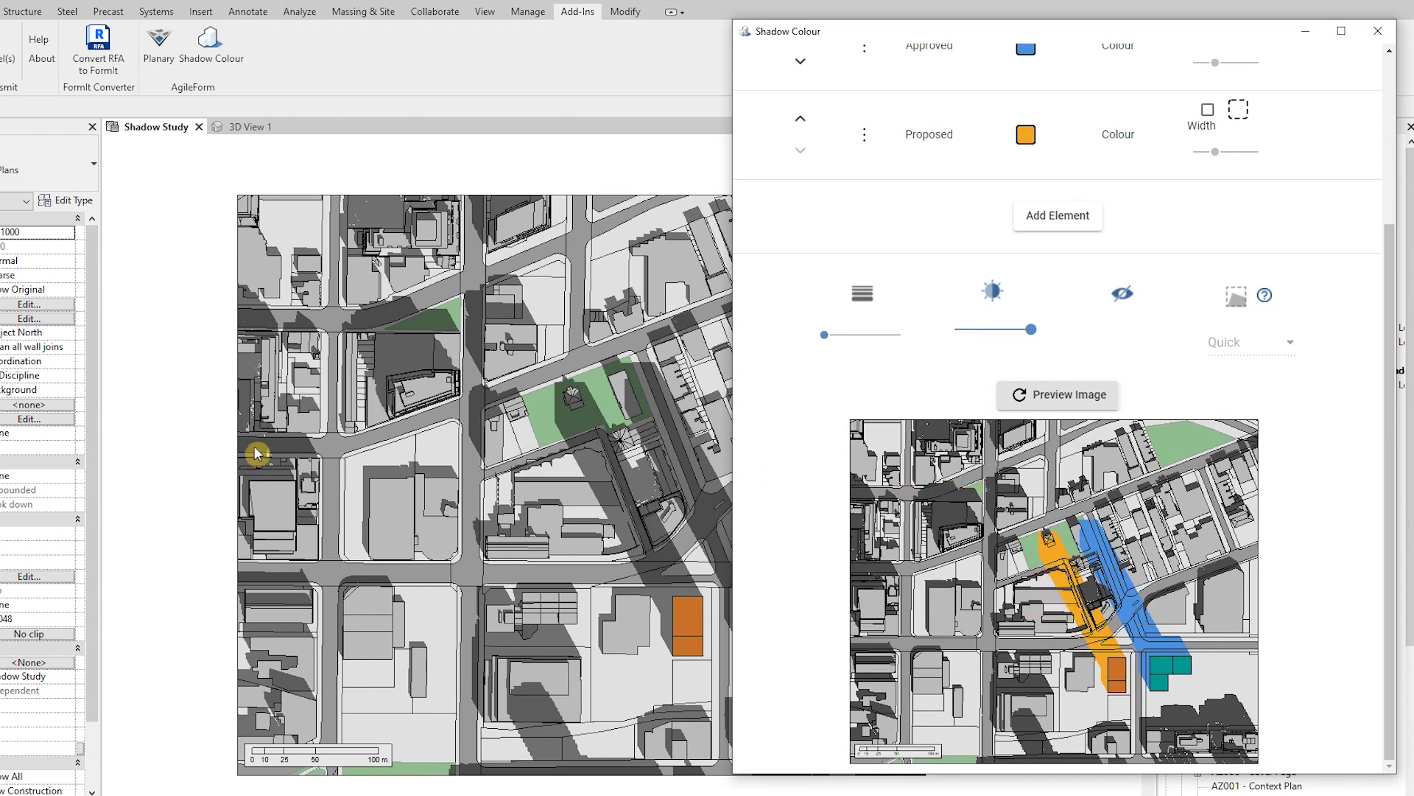
{"action": "left_click", "coordinate": [160, 454]}
{"action": "scroll", "coordinate": [632, 350], "scroll_direction": "up", "scroll_amount": 3}
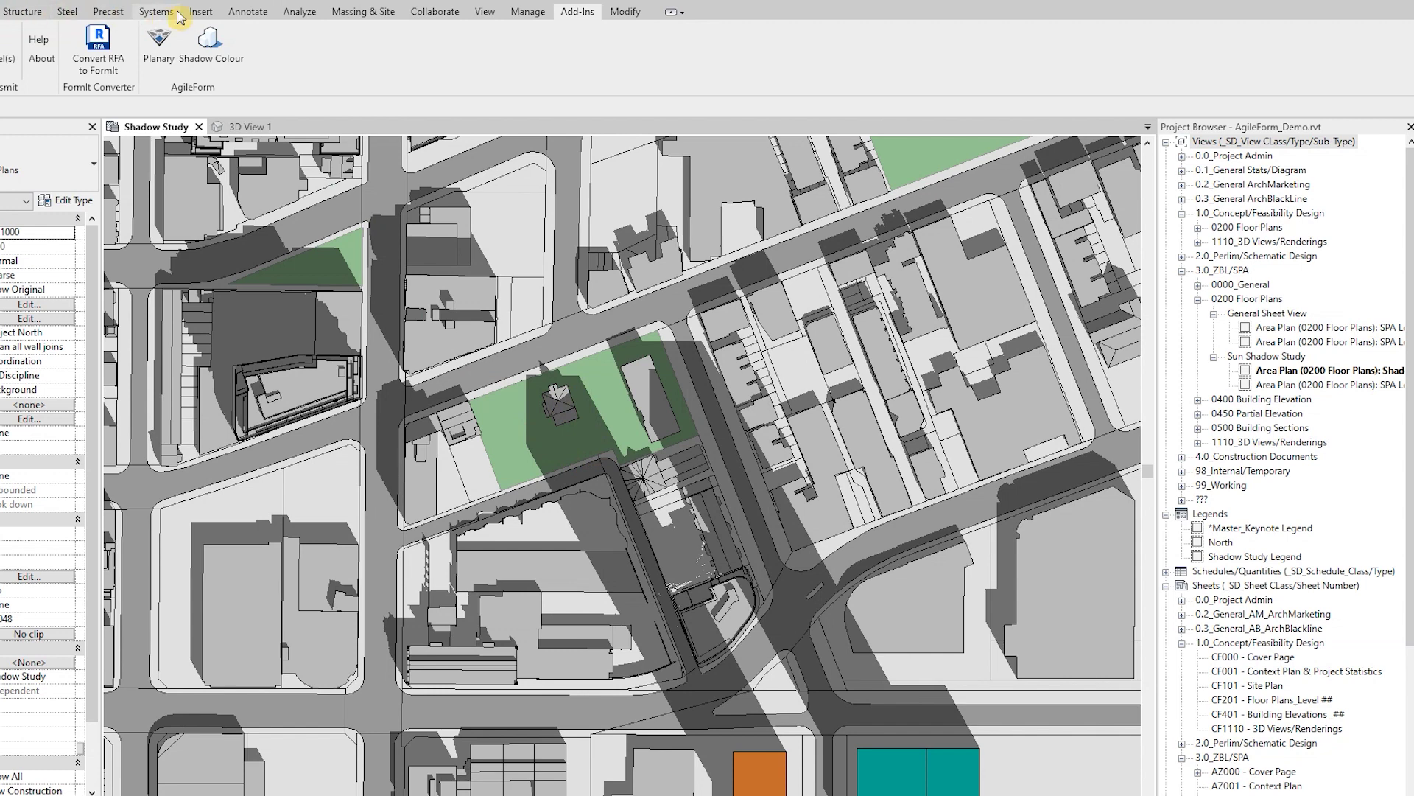
Sketch the park parcel outline, including its notch, as a new property line
{"action": "left_click", "coordinate": [378, 14]}
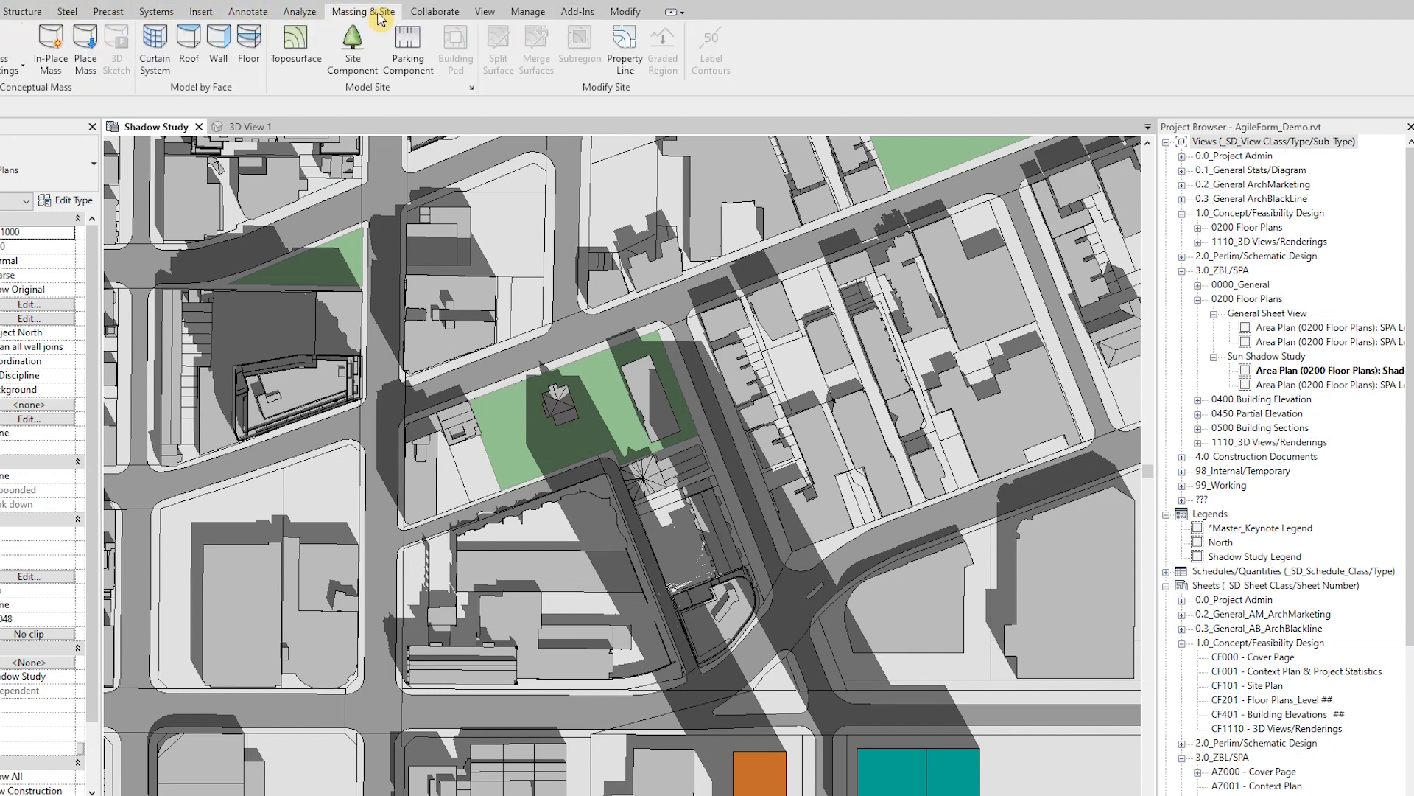
{"action": "left_click", "coordinate": [621, 66]}
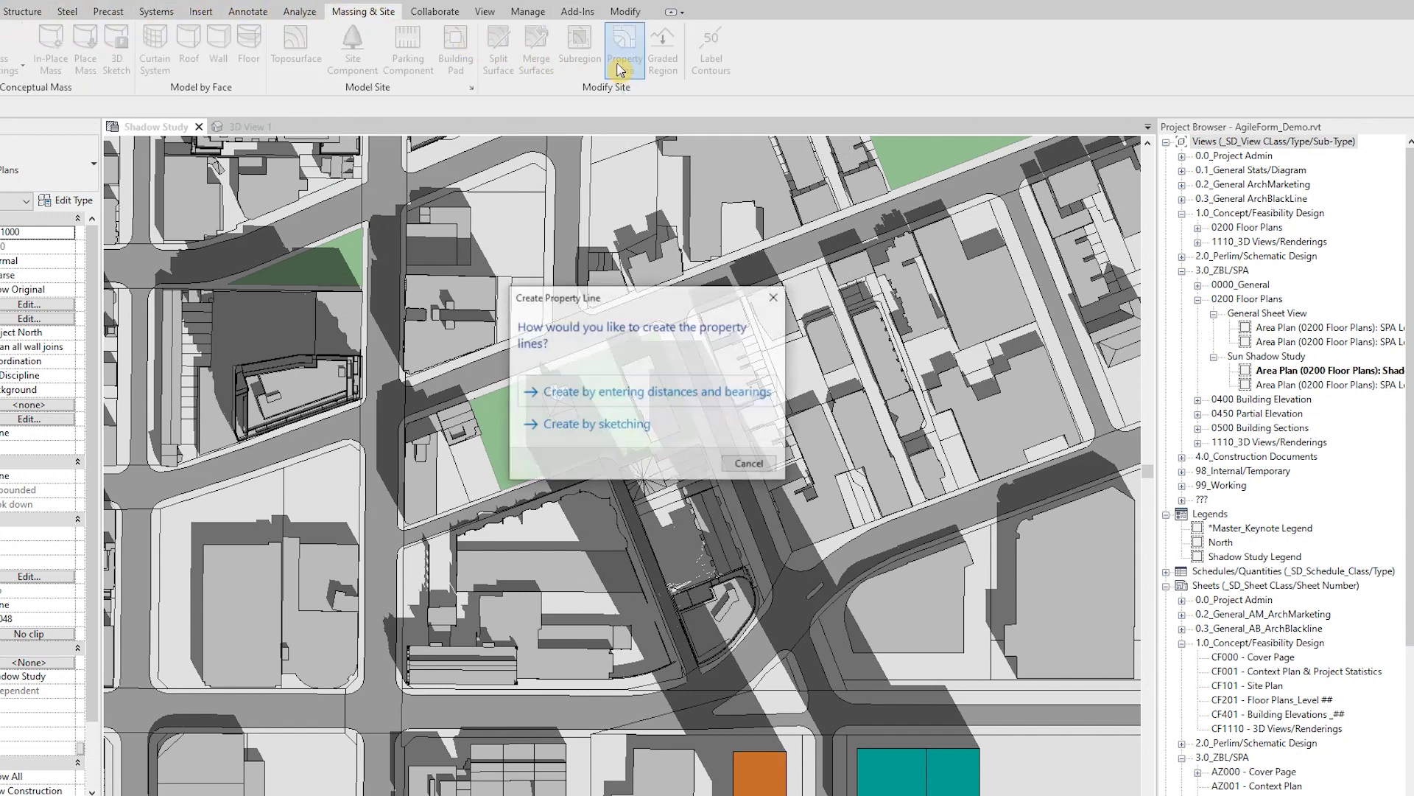
{"action": "left_click", "coordinate": [577, 427]}
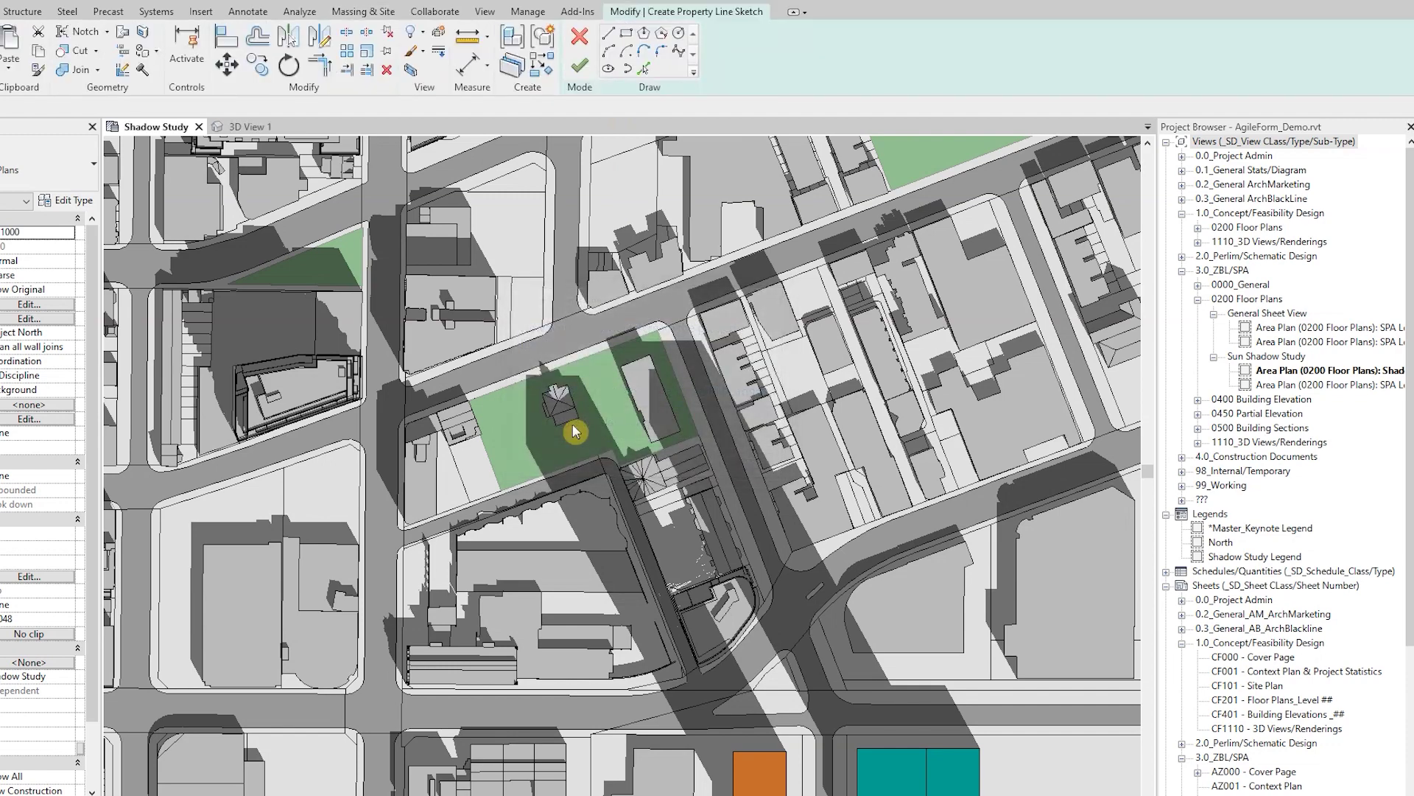
{"action": "scroll", "coordinate": [578, 391], "scroll_direction": "up", "scroll_amount": 3}
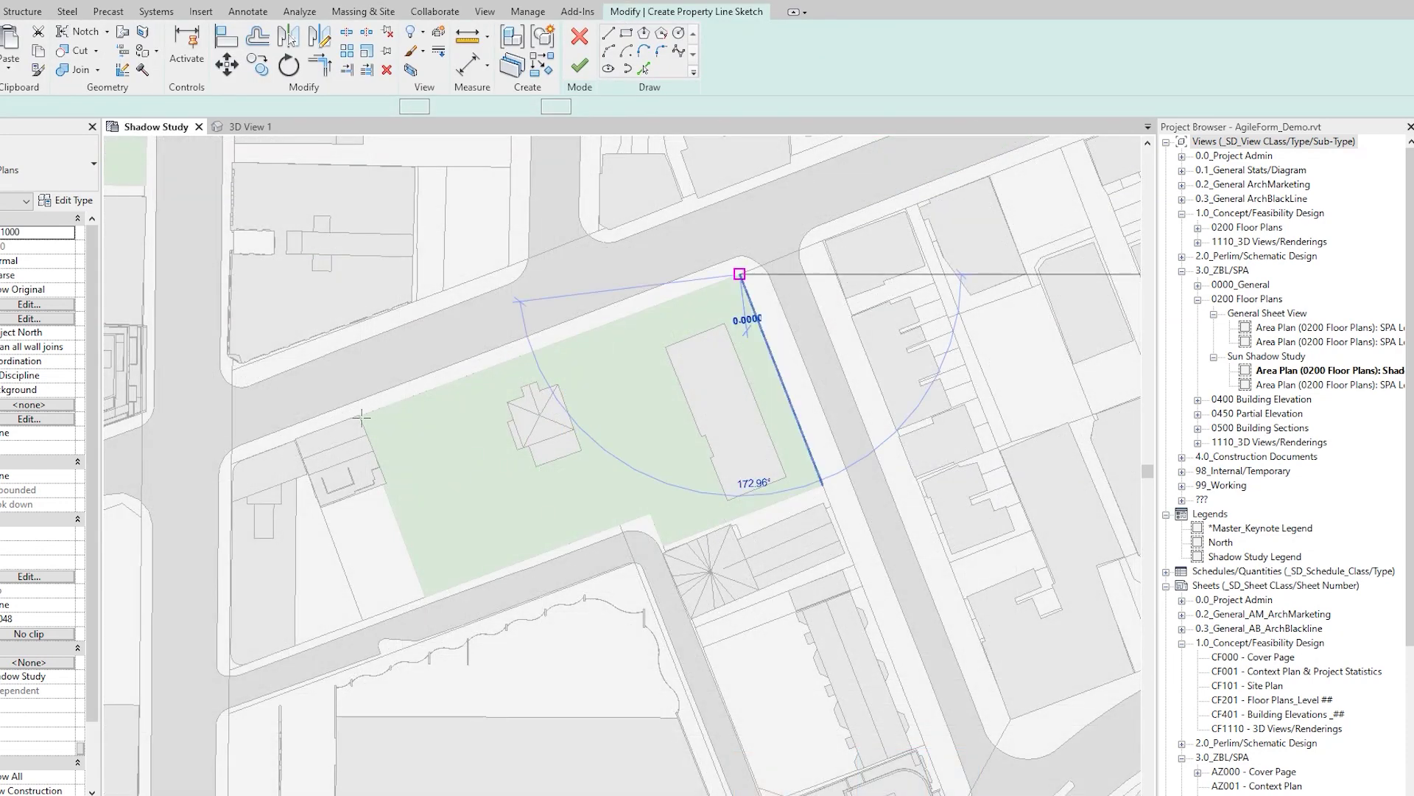
{"action": "left_click", "coordinate": [427, 598]}
{"action": "left_click", "coordinate": [649, 514]}
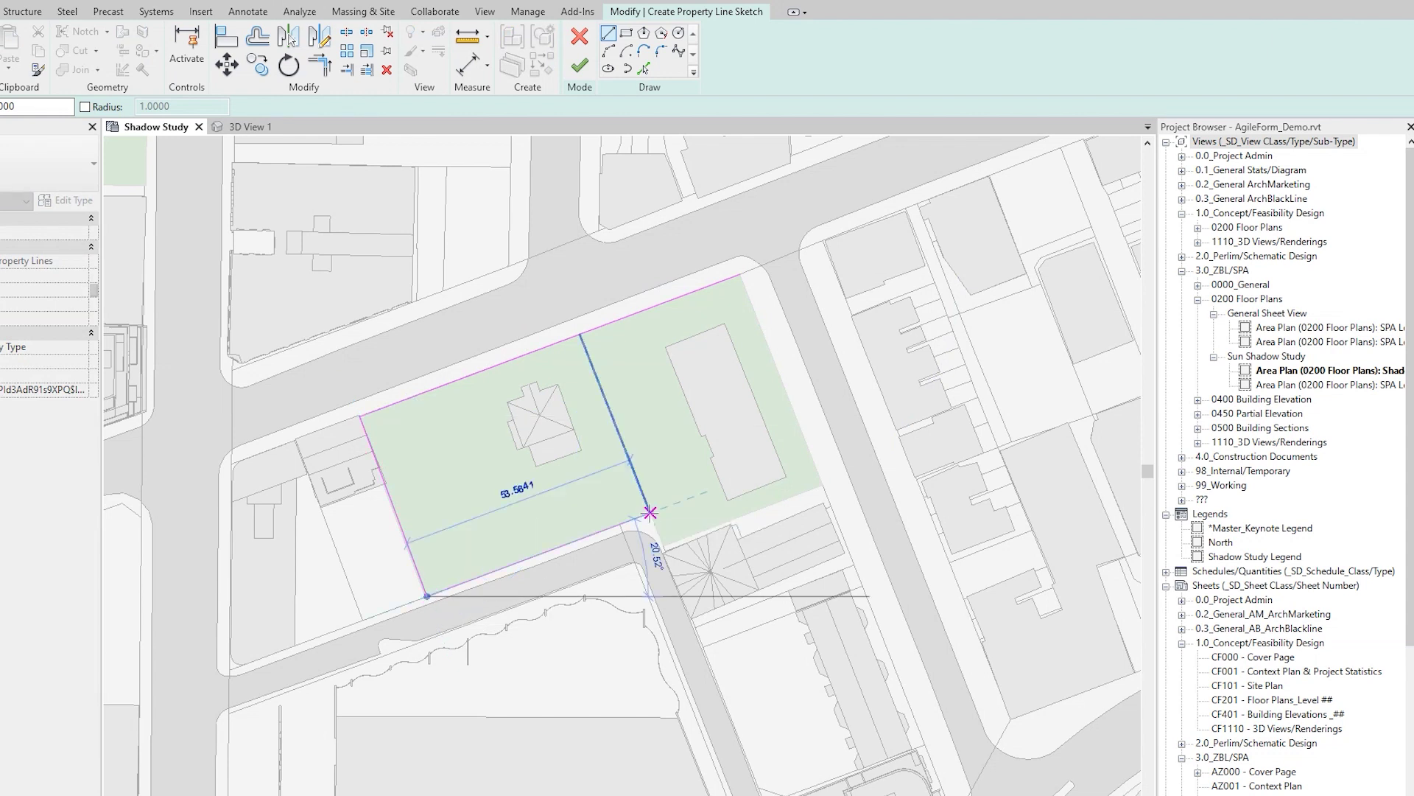
{"action": "left_click", "coordinate": [663, 547]}
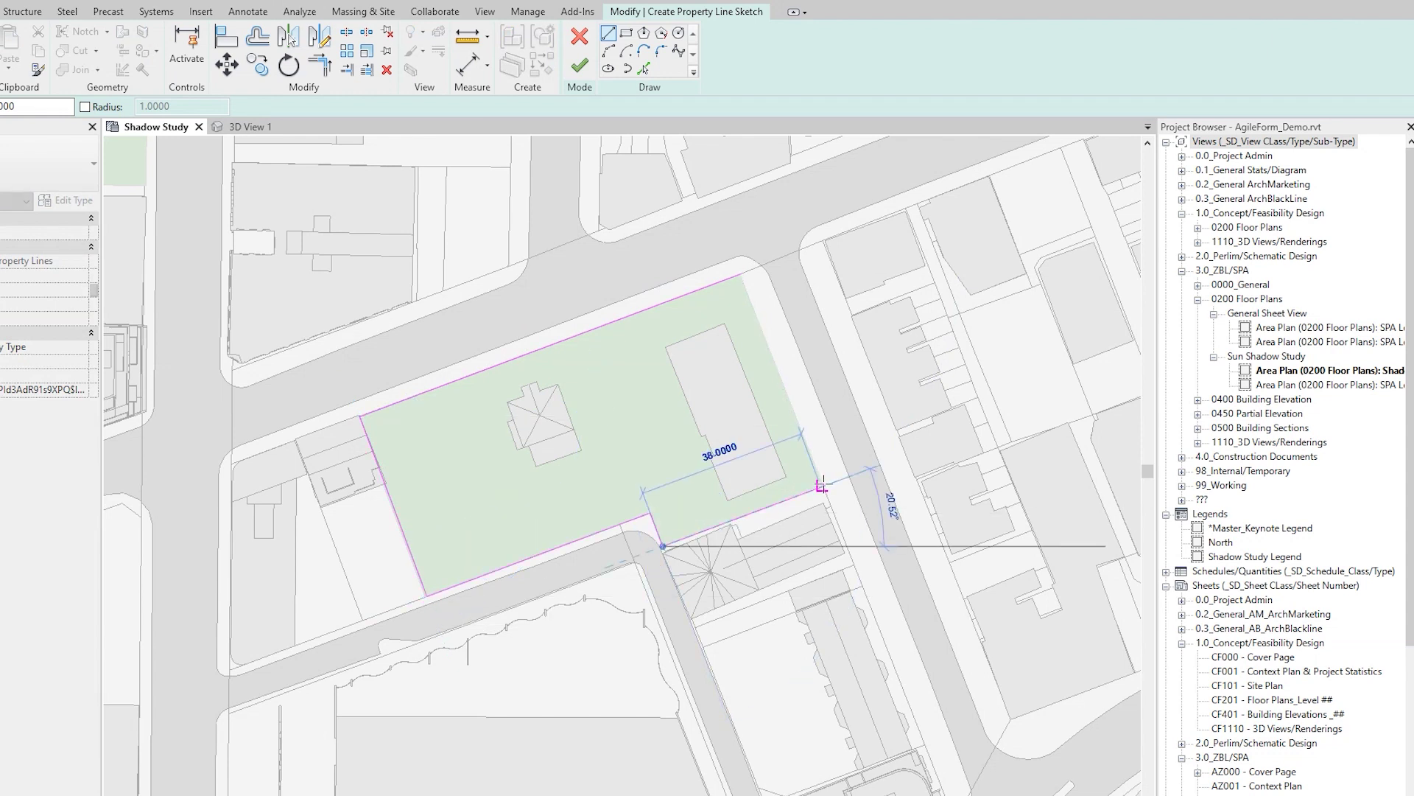
{"action": "left_click", "coordinate": [823, 484]}
{"action": "left_click", "coordinate": [741, 274]}
{"action": "left_click", "coordinate": [580, 66]}
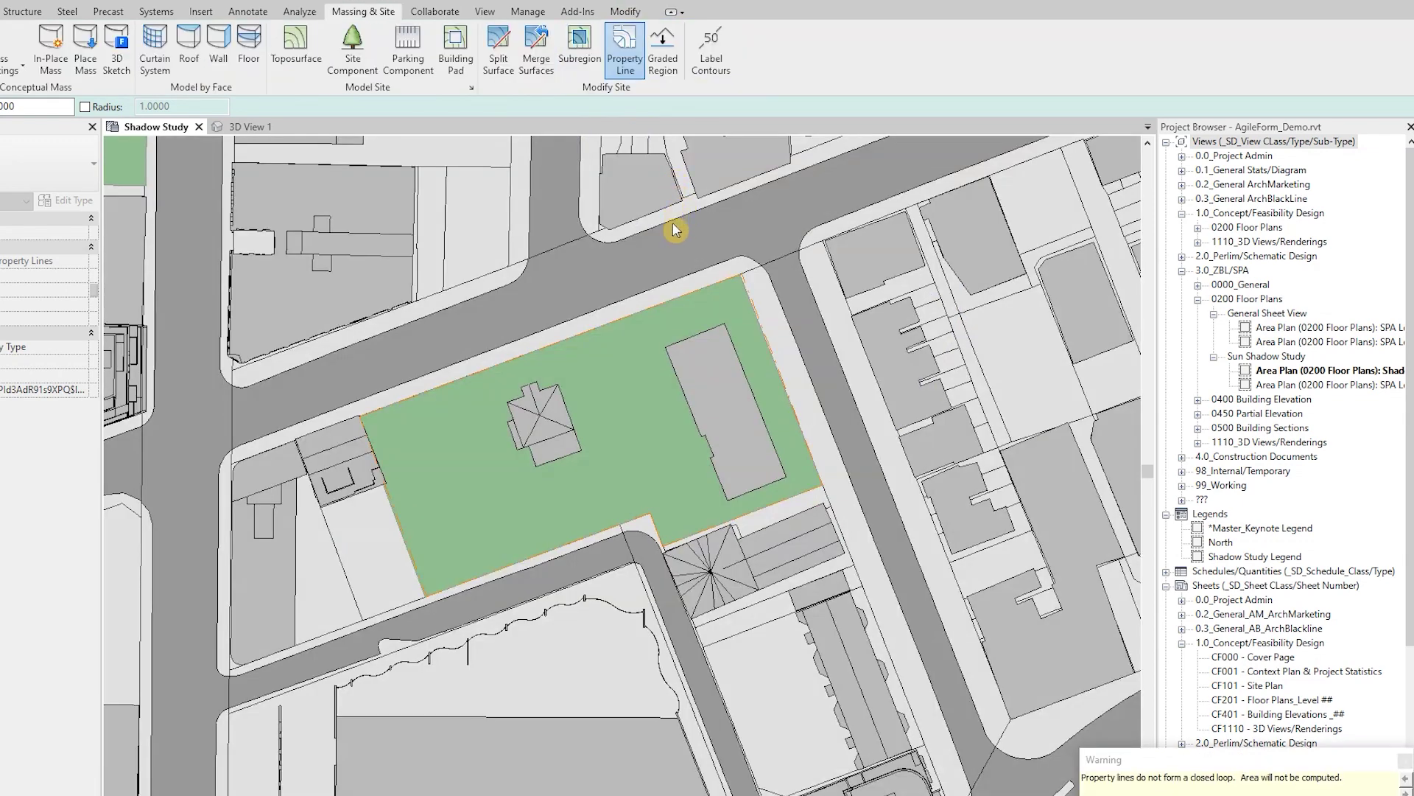
Name the new property line 'Park'
{"action": "left_click", "coordinate": [757, 306]}
{"action": "scroll", "coordinate": [751, 261], "scroll_direction": "up", "scroll_amount": 3}
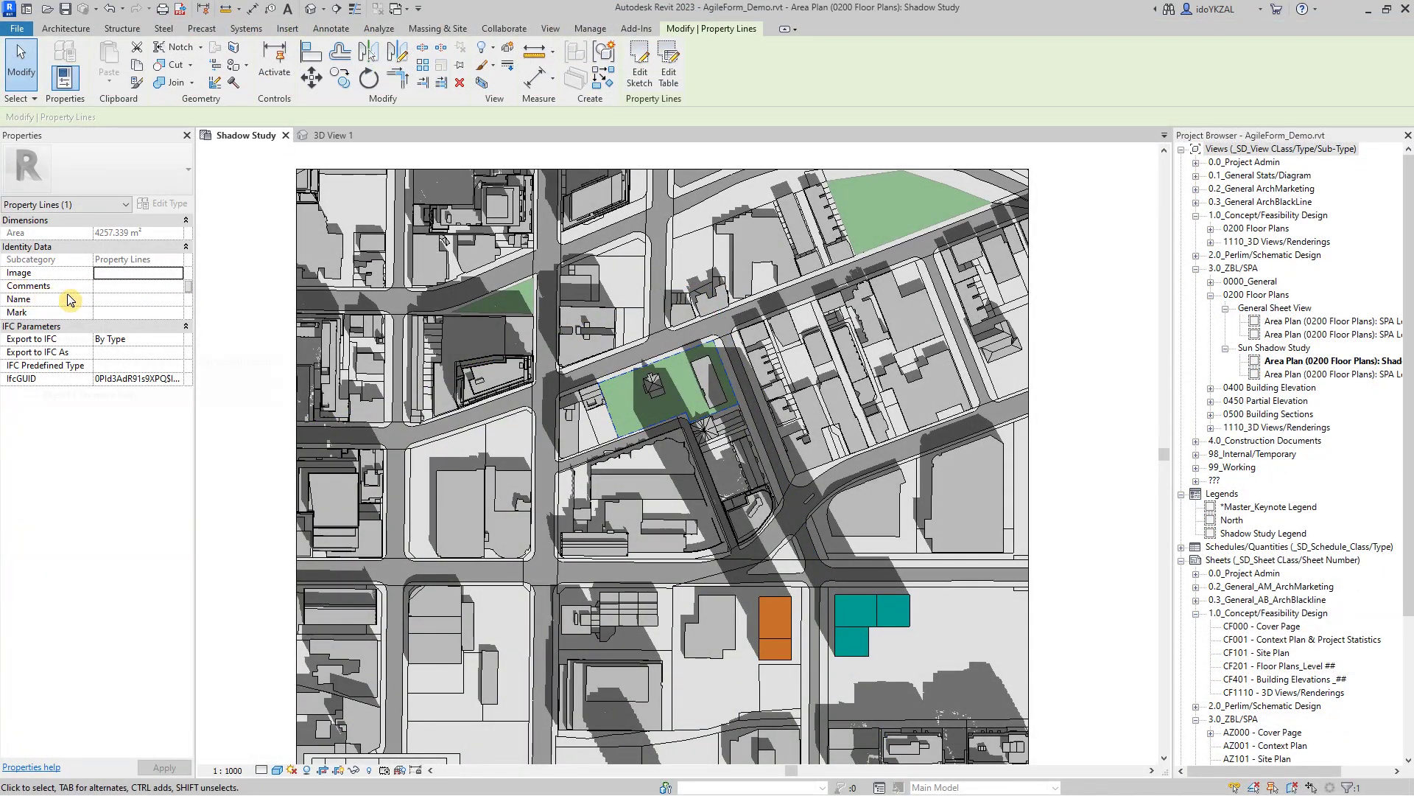
{"action": "left_click", "coordinate": [115, 298]}
{"action": "type", "text": "Park"}
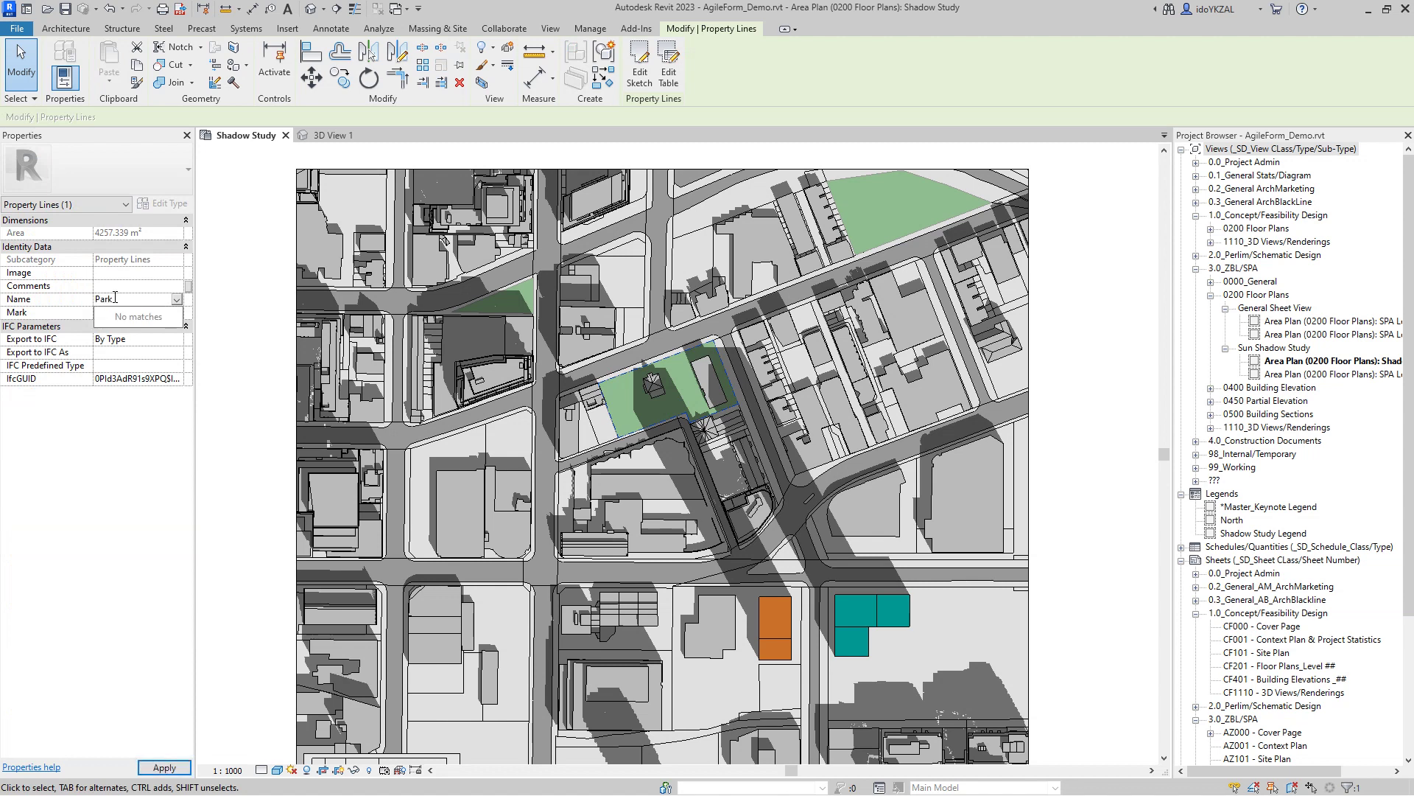
{"action": "key", "text": "Return"}
{"action": "key", "text": "Escape"}
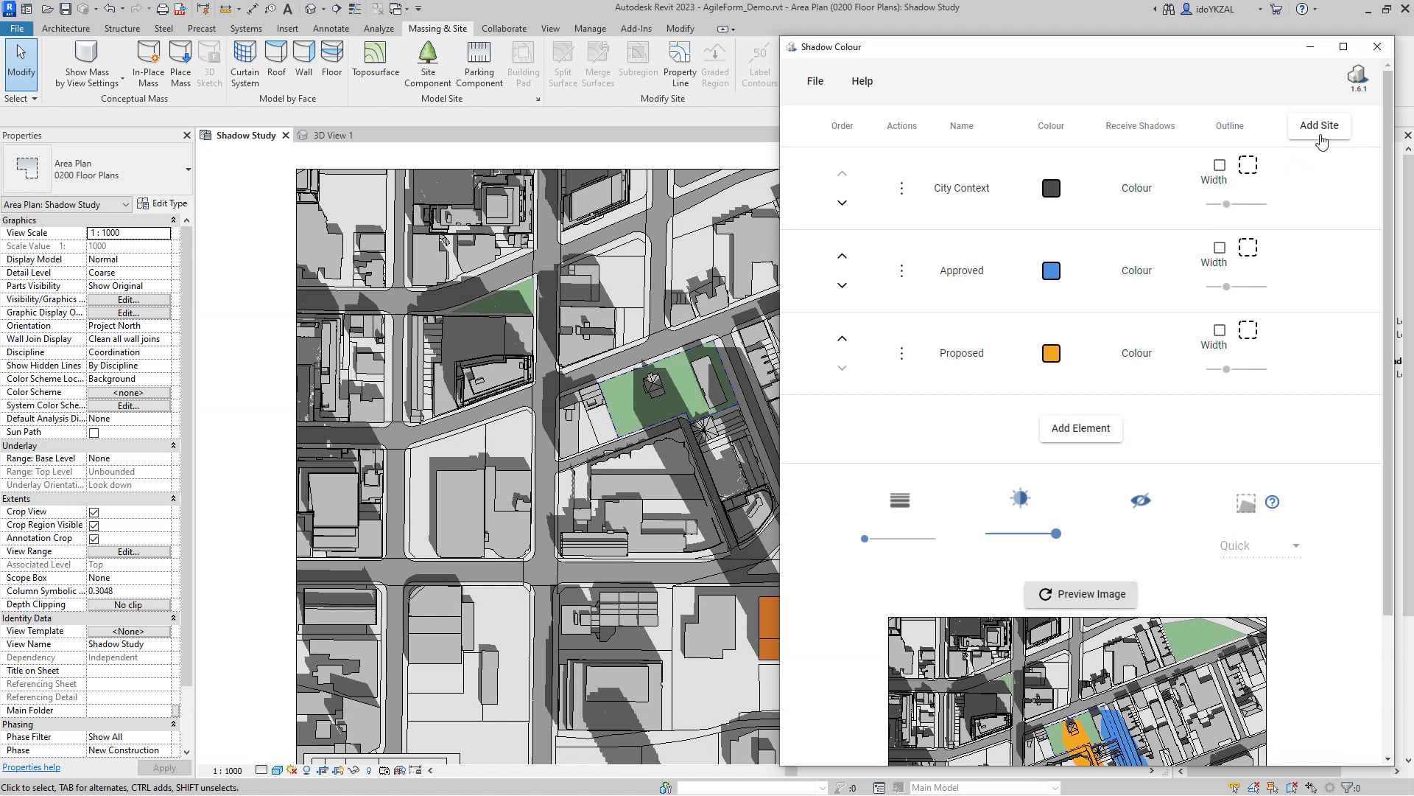
Add the Park property line as a site and shade Approved park shadows dark blue
{"action": "left_click", "coordinate": [1320, 125]}
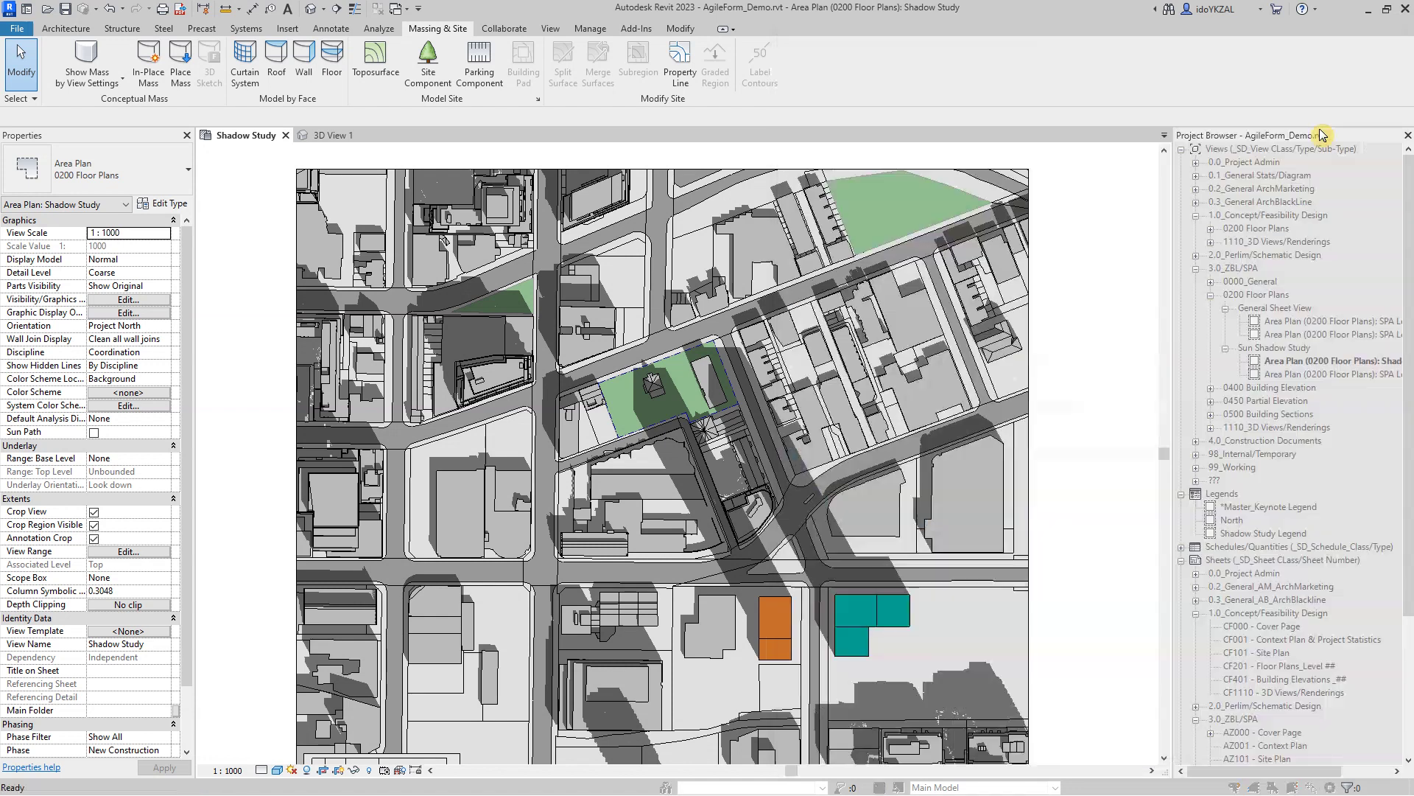
{"action": "left_click", "coordinate": [720, 352]}
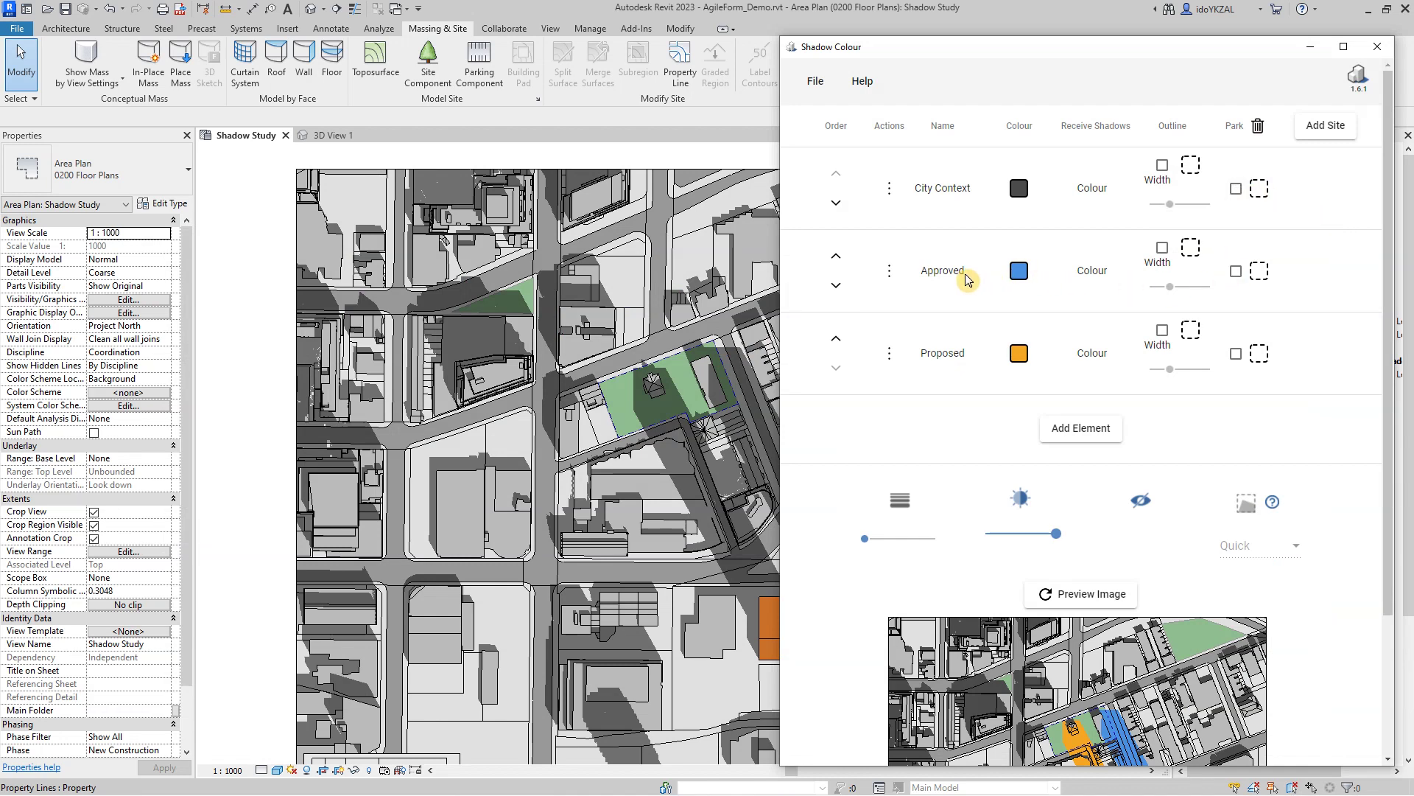
{"action": "left_click", "coordinate": [1235, 271]}
{"action": "left_click", "coordinate": [1260, 272]}
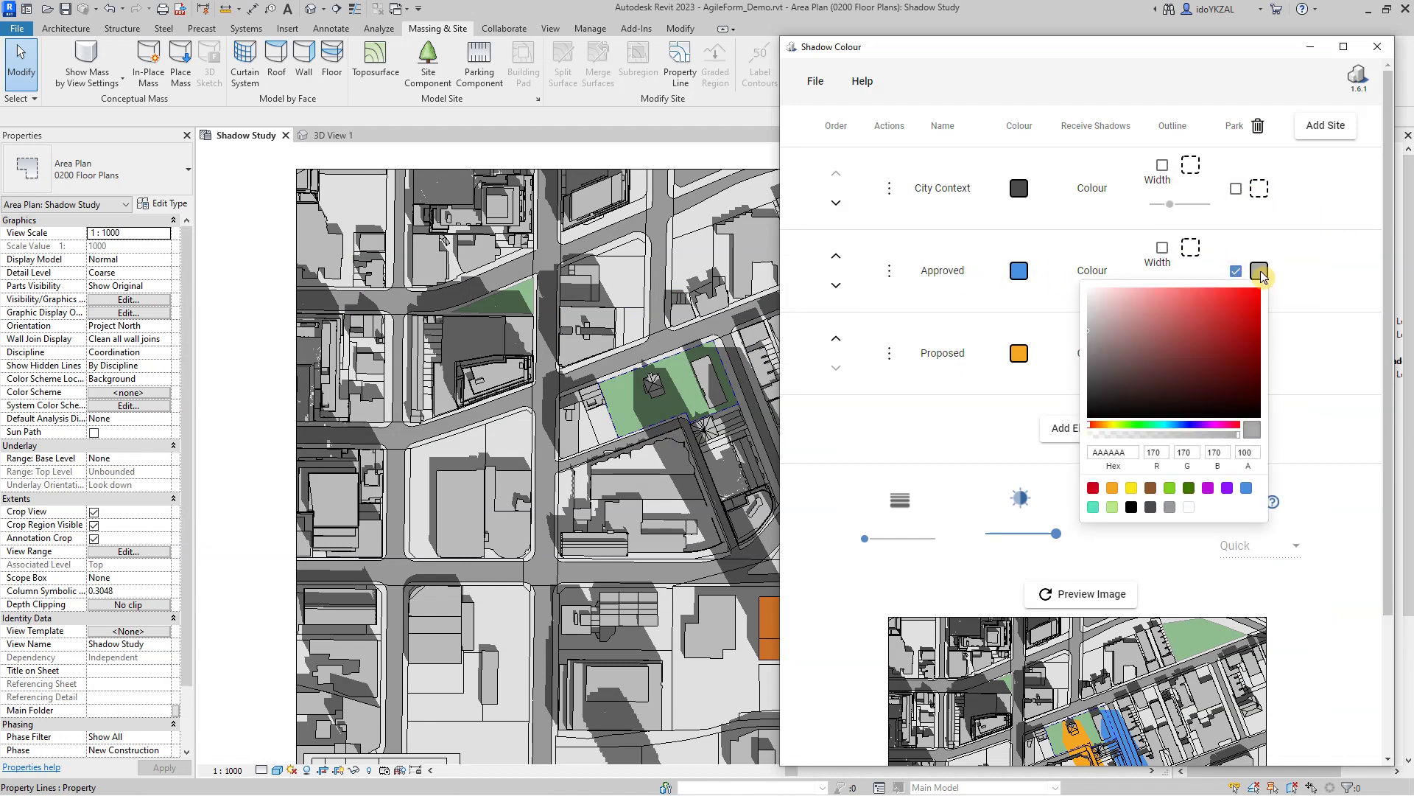
{"action": "left_click", "coordinate": [1246, 489]}
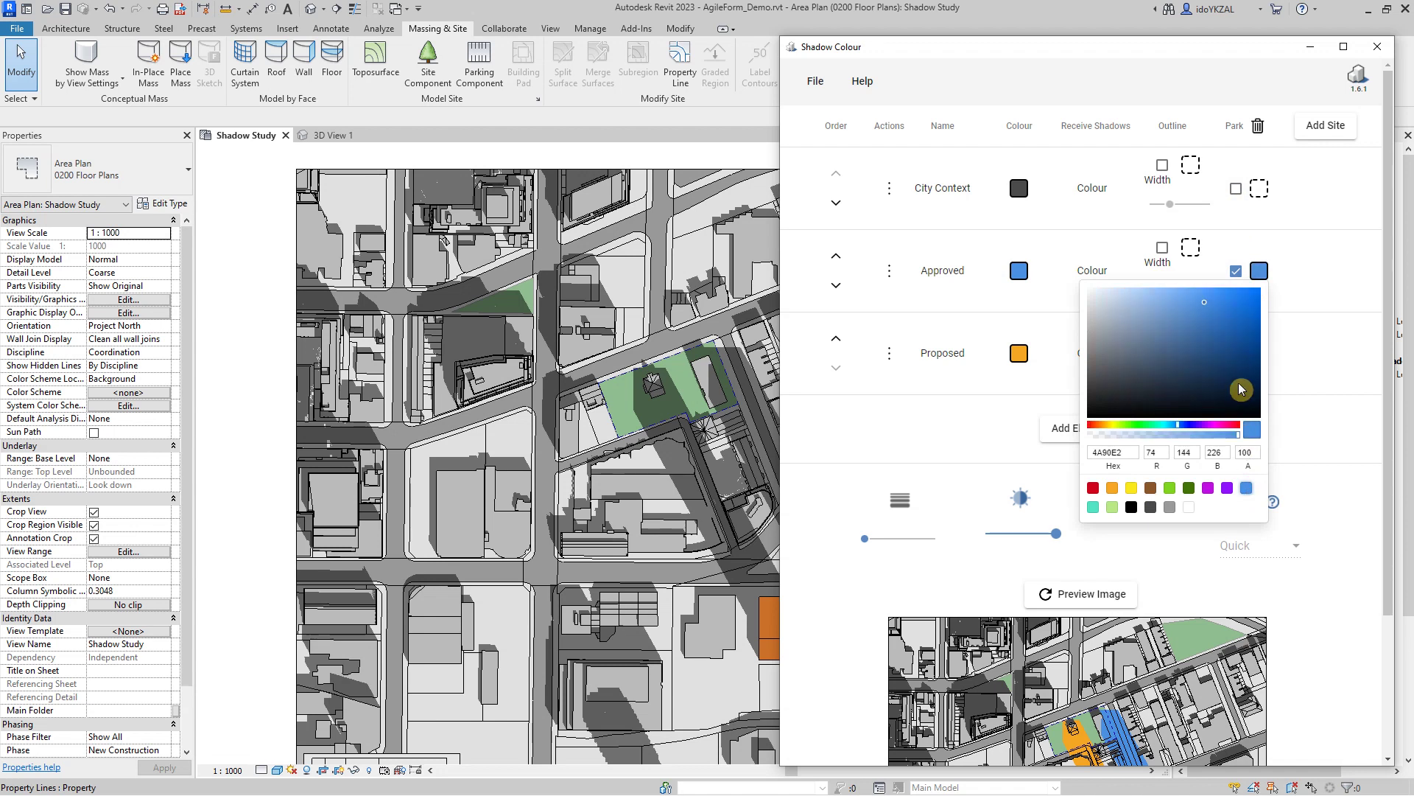
{"action": "left_click_drag", "start_coordinate": [1245, 383], "coordinate": [1257, 359]}
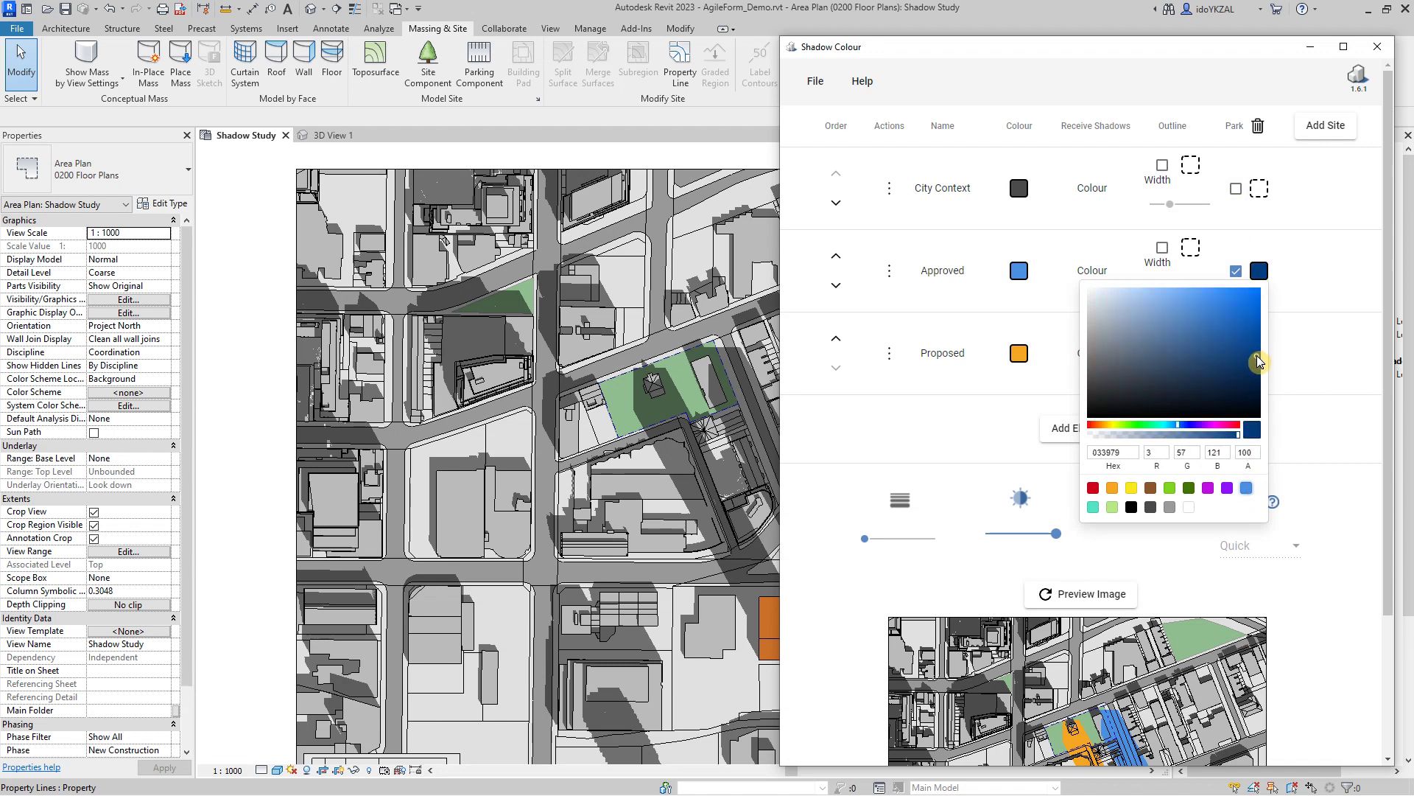
{"action": "left_click_drag", "start_coordinate": [1257, 361], "coordinate": [1256, 355]}
{"action": "left_click", "coordinate": [1305, 343]}
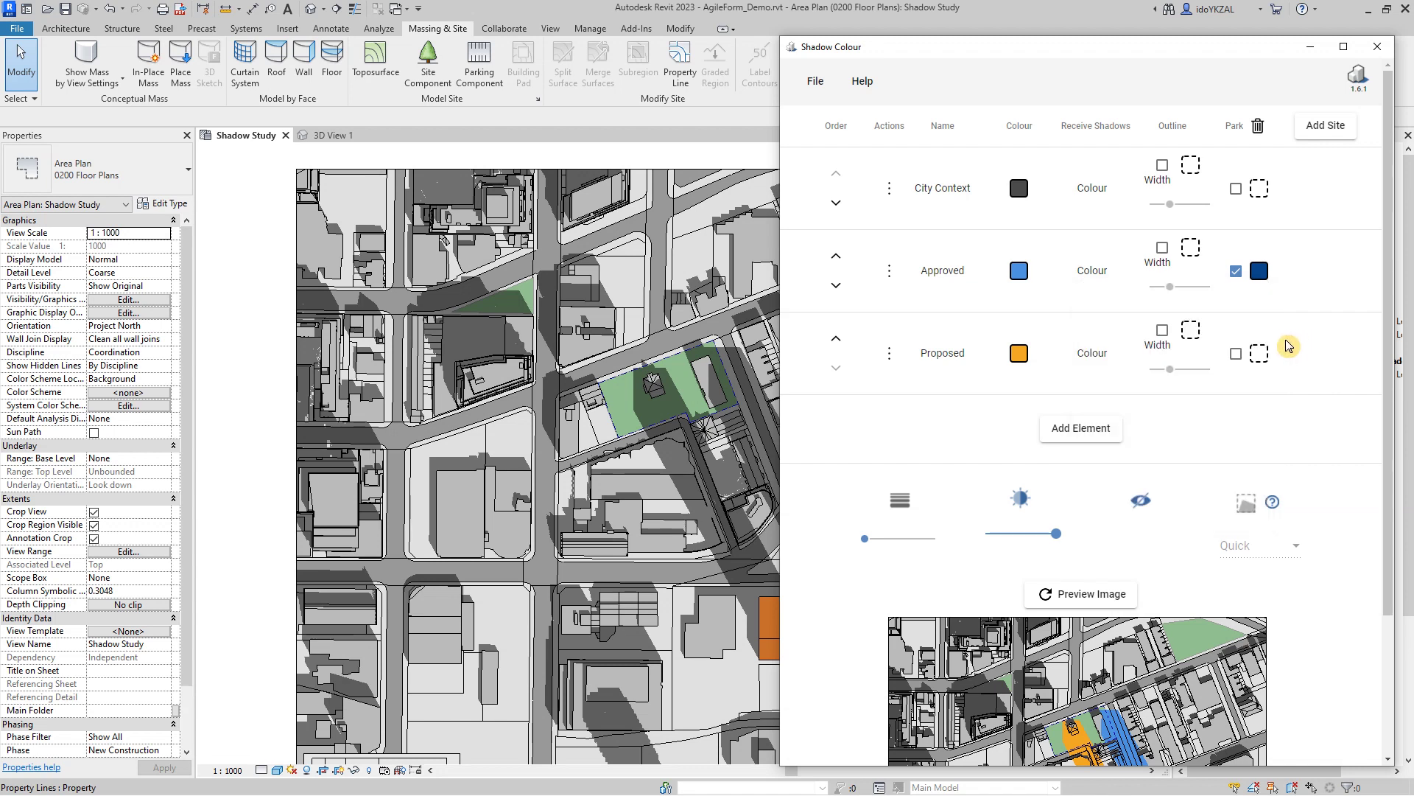
Shade Proposed park shadows red
{"action": "left_click", "coordinate": [1236, 354]}
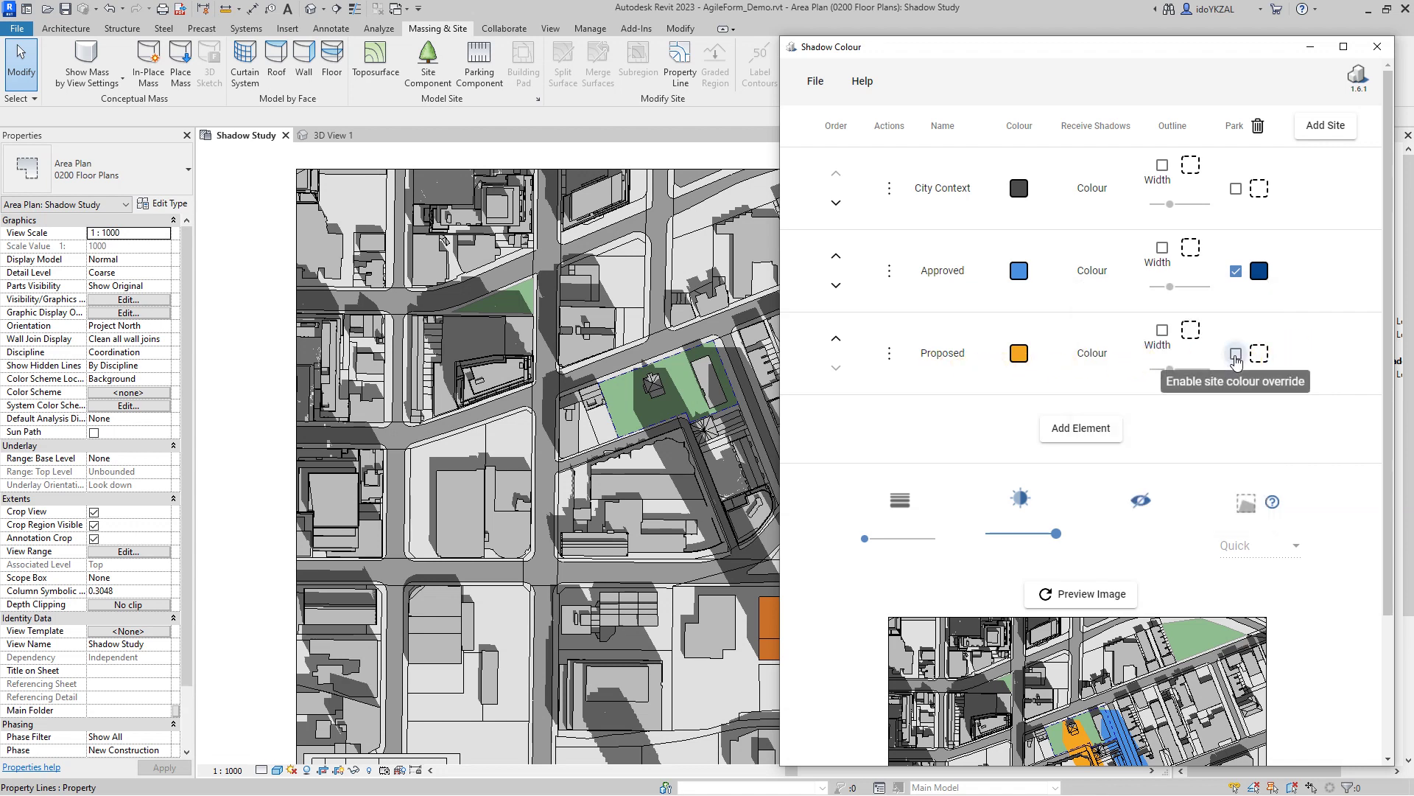
{"action": "left_click", "coordinate": [1259, 356]}
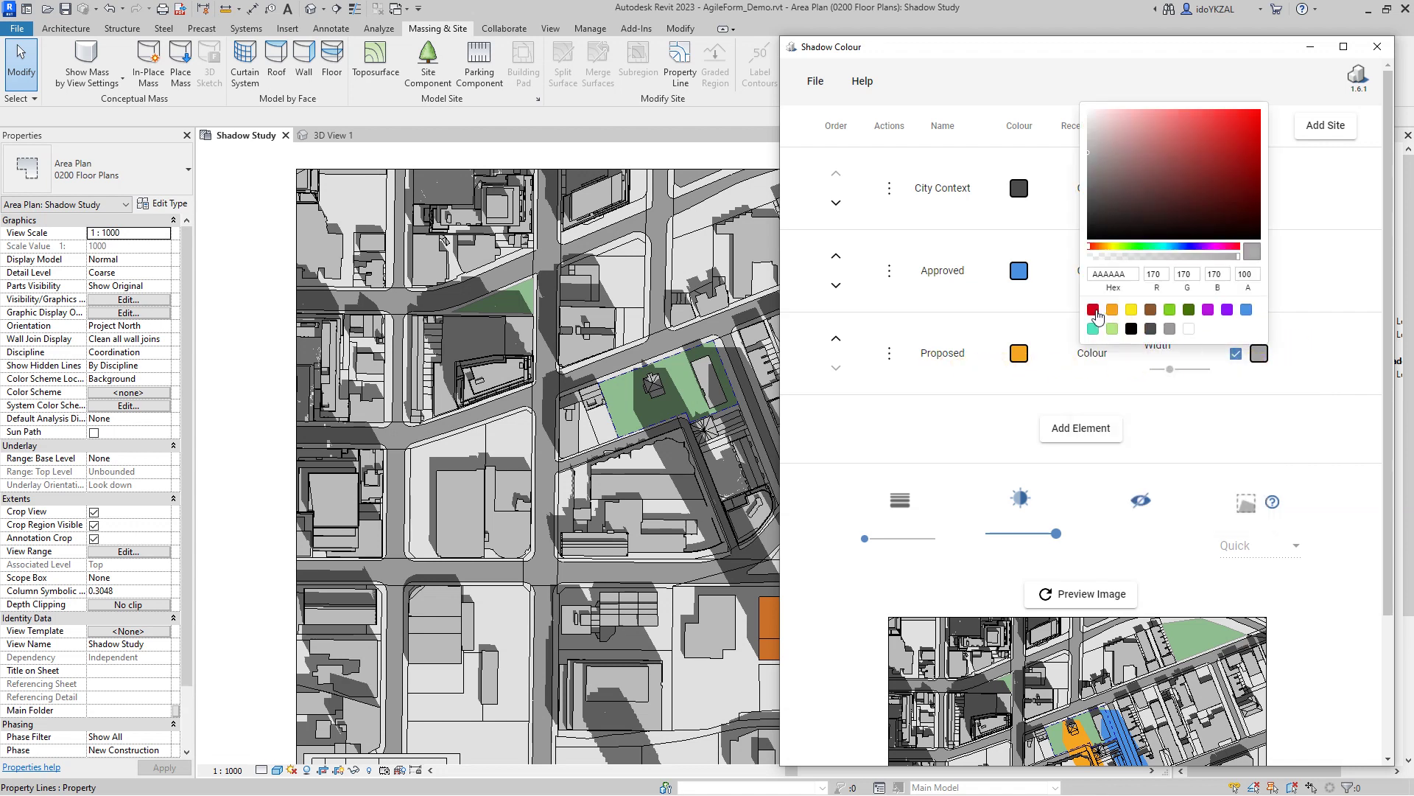
{"action": "left_click", "coordinate": [1094, 310]}
{"action": "left_click", "coordinate": [1296, 369]}
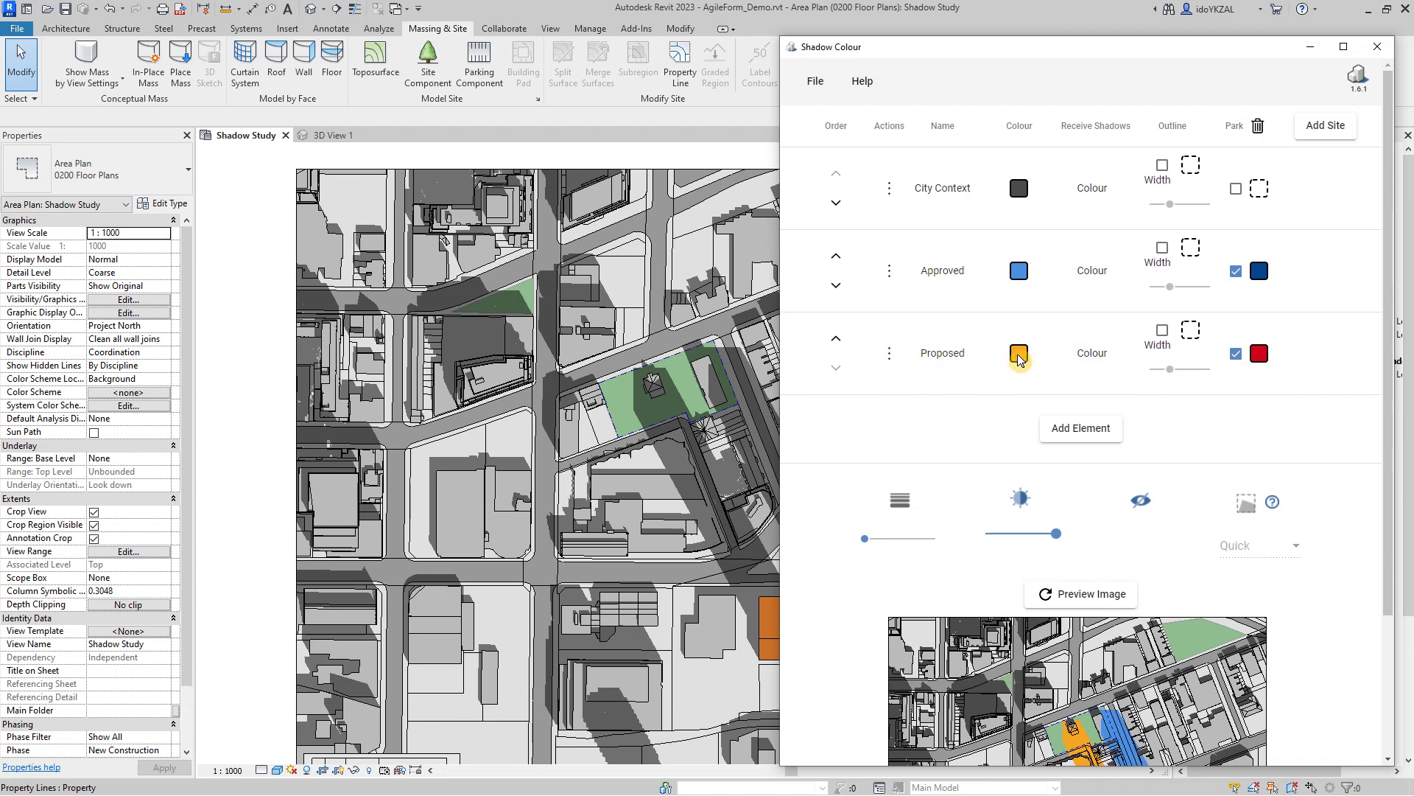
{"action": "left_click", "coordinate": [890, 353]}
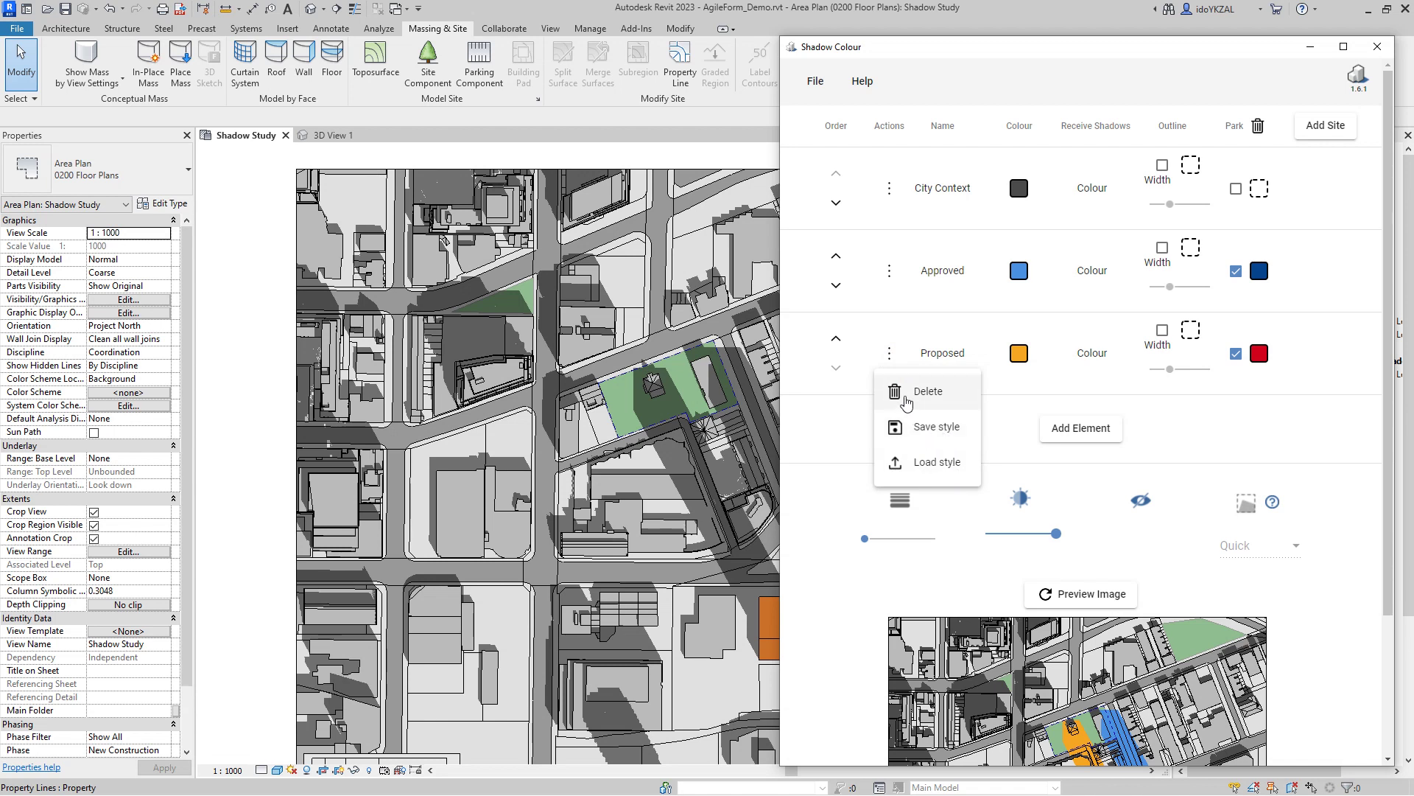
Enable the park shadow-area report and set its calculation quality to Quick
{"action": "left_click", "coordinate": [1190, 433]}
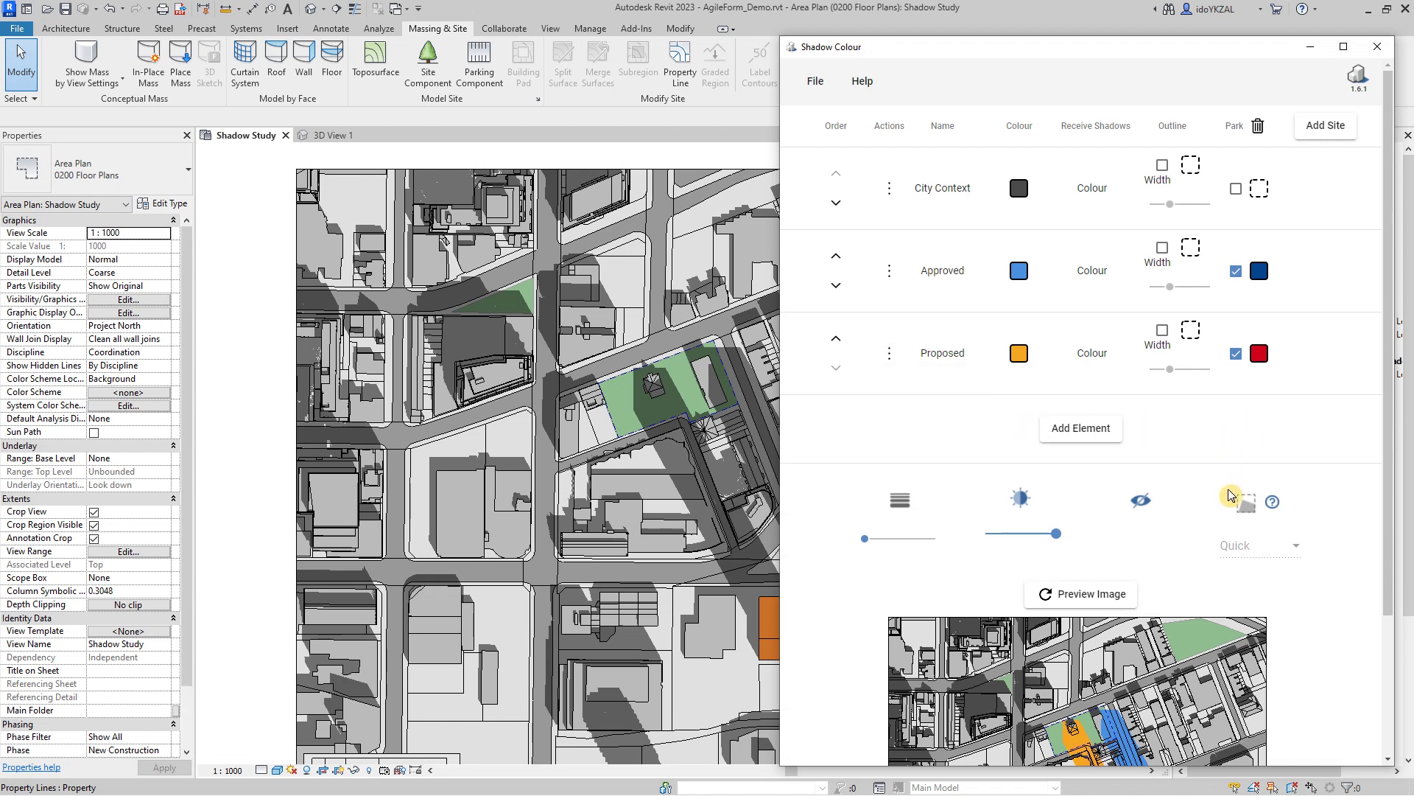
{"action": "left_click", "coordinate": [1245, 507]}
{"action": "left_click", "coordinate": [1245, 506]}
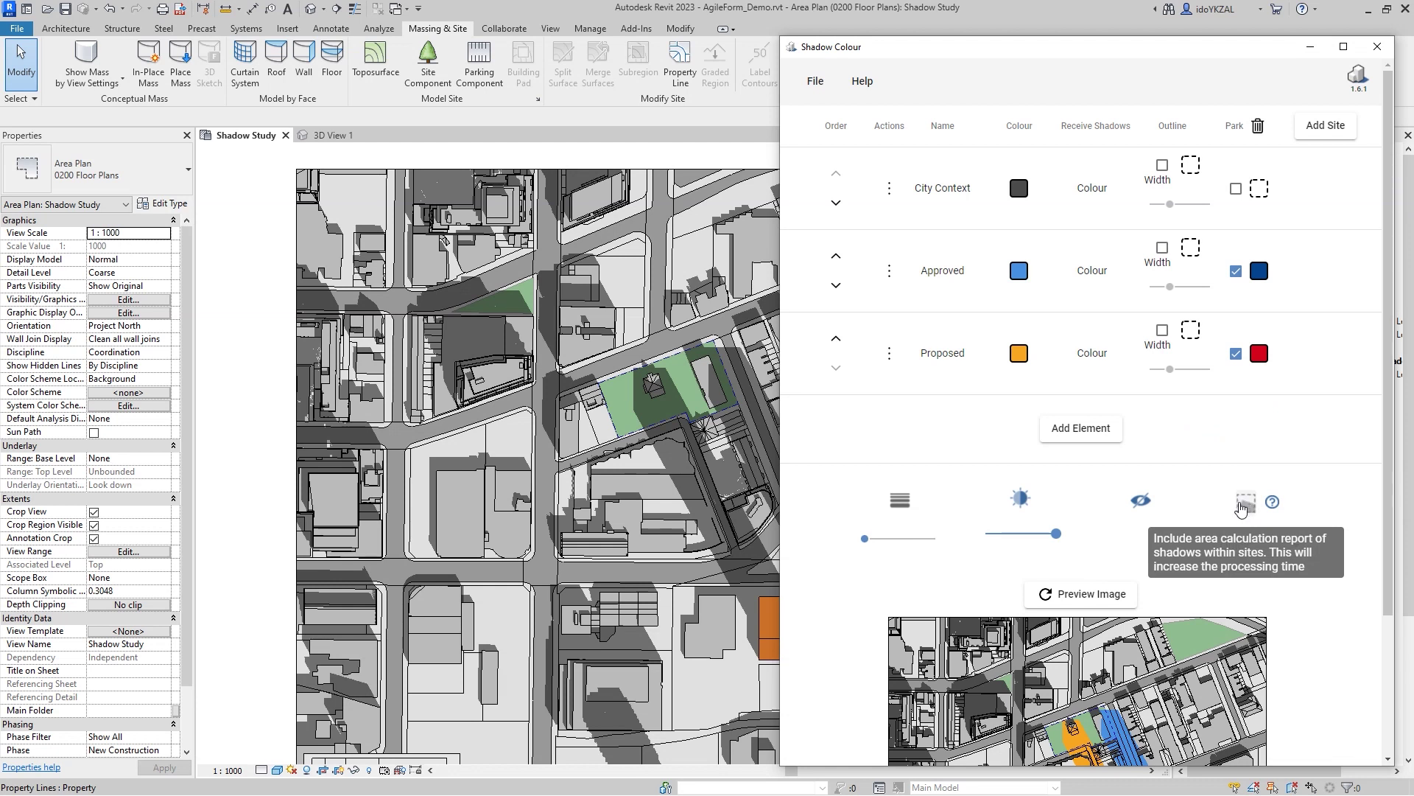
{"action": "left_click", "coordinate": [1244, 508]}
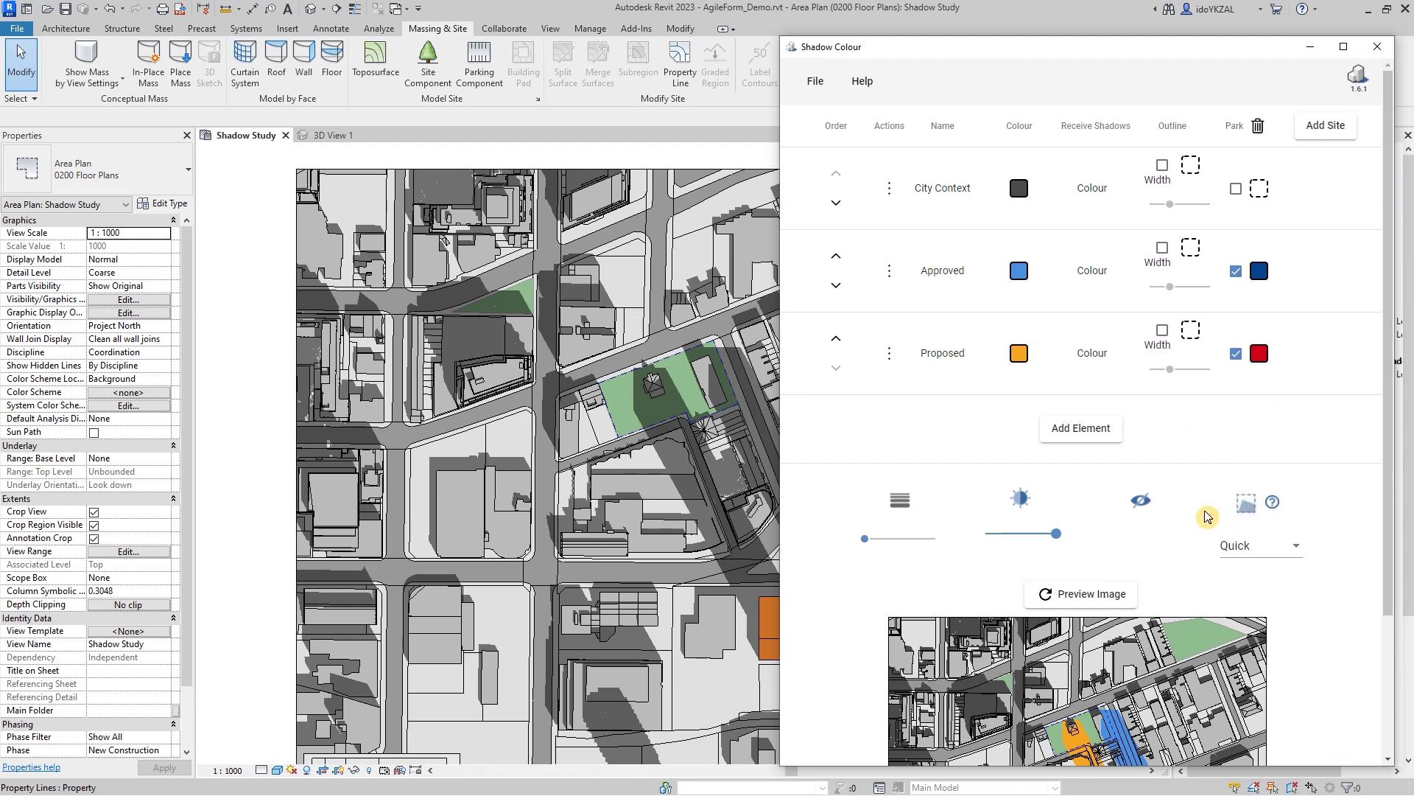
{"action": "left_click", "coordinate": [1276, 556]}
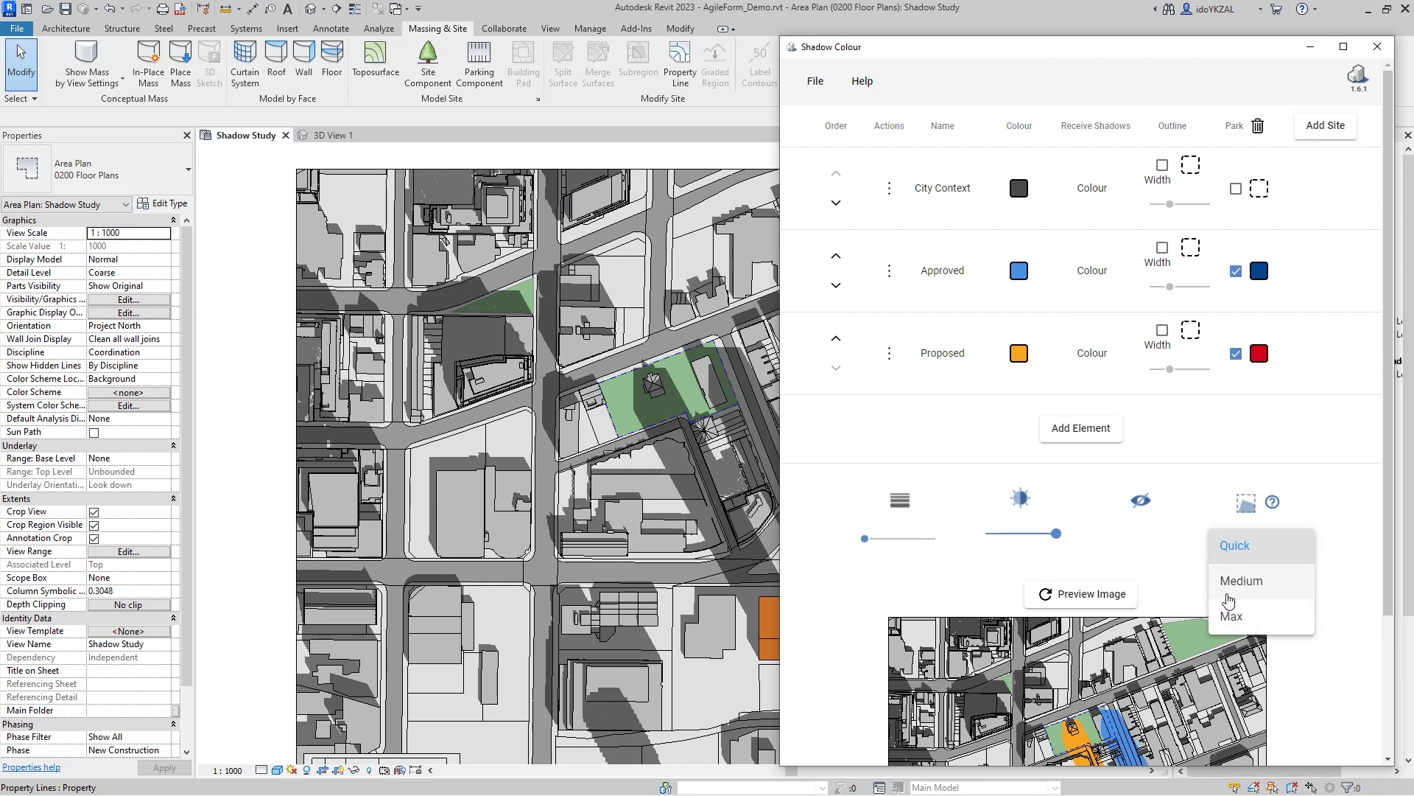
{"action": "left_click", "coordinate": [1231, 551]}
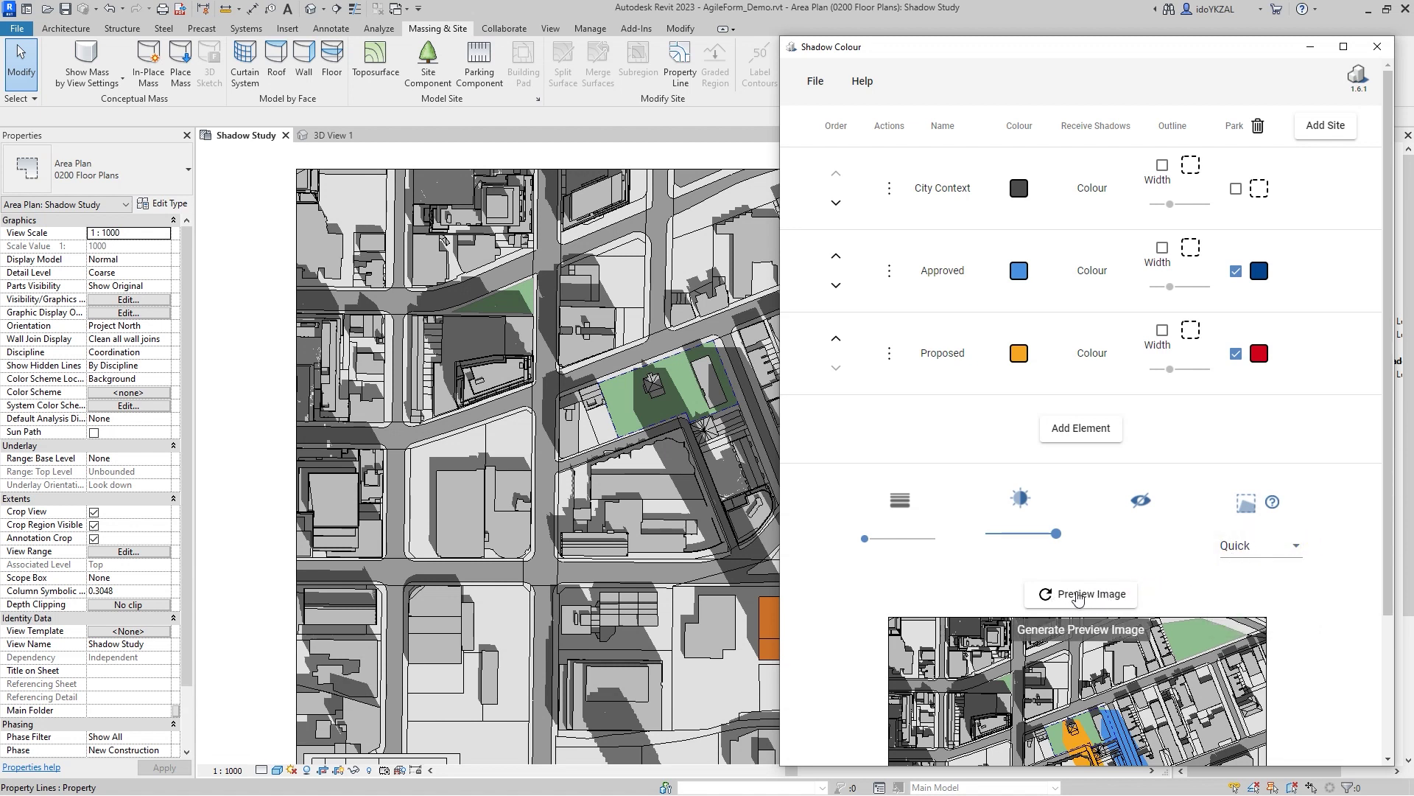
Render the preview, widen the window and review the Park shadow-area figures for Approved and Proposed
{"action": "left_click", "coordinate": [1078, 596]}
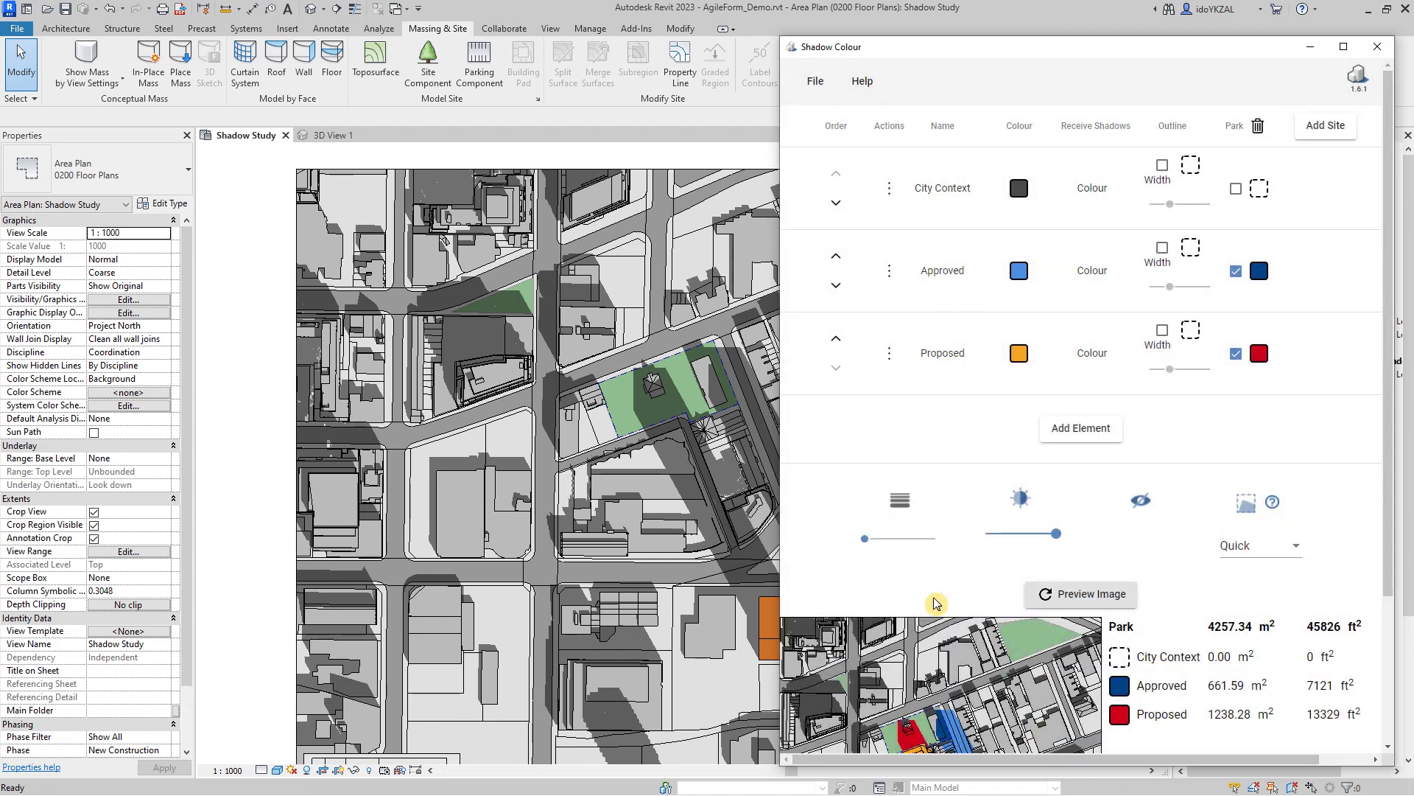
{"action": "left_click_drag", "start_coordinate": [774, 545], "coordinate": [542, 544]}
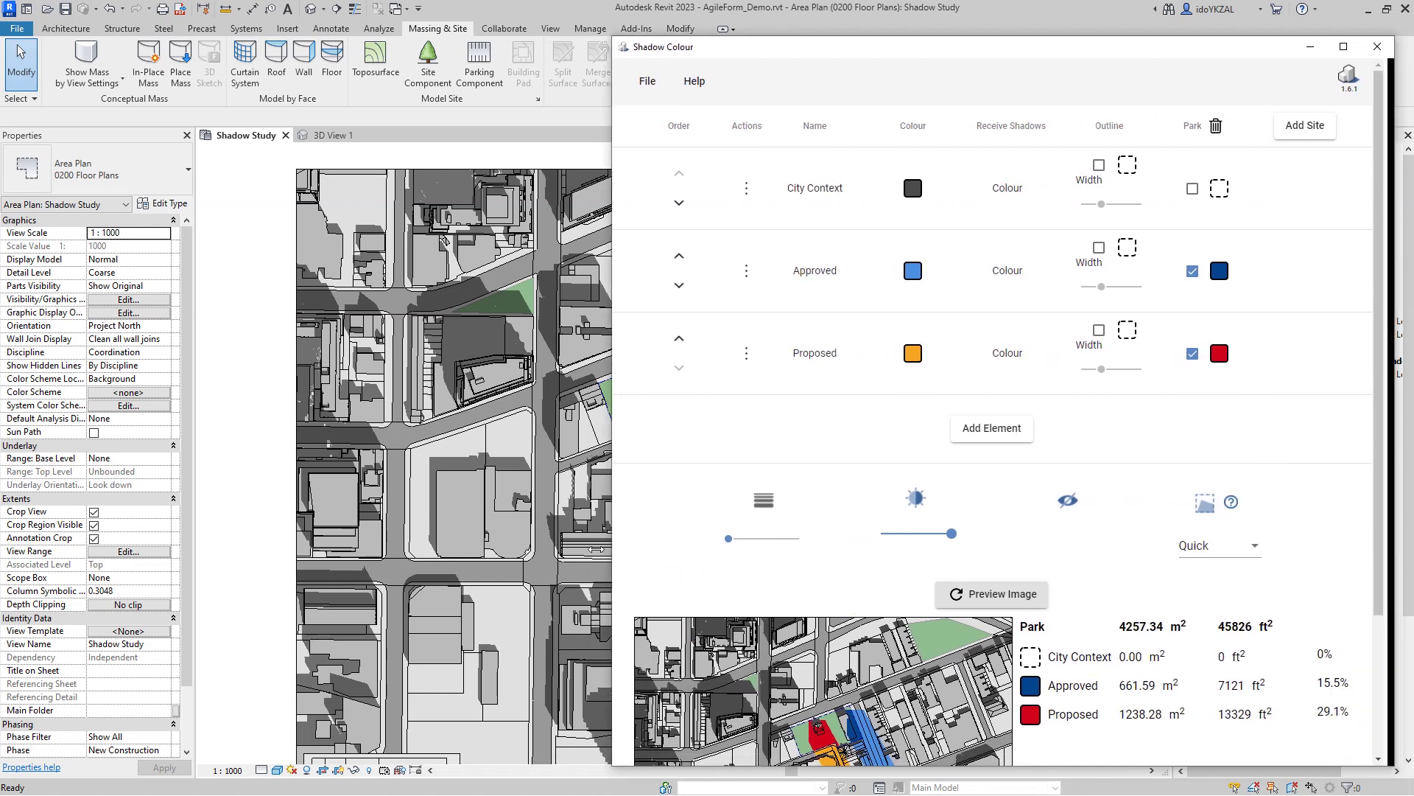
{"action": "scroll", "coordinate": [693, 559], "scroll_direction": "down", "scroll_amount": 1}
{"action": "scroll", "coordinate": [689, 558], "scroll_direction": "down", "scroll_amount": 2}
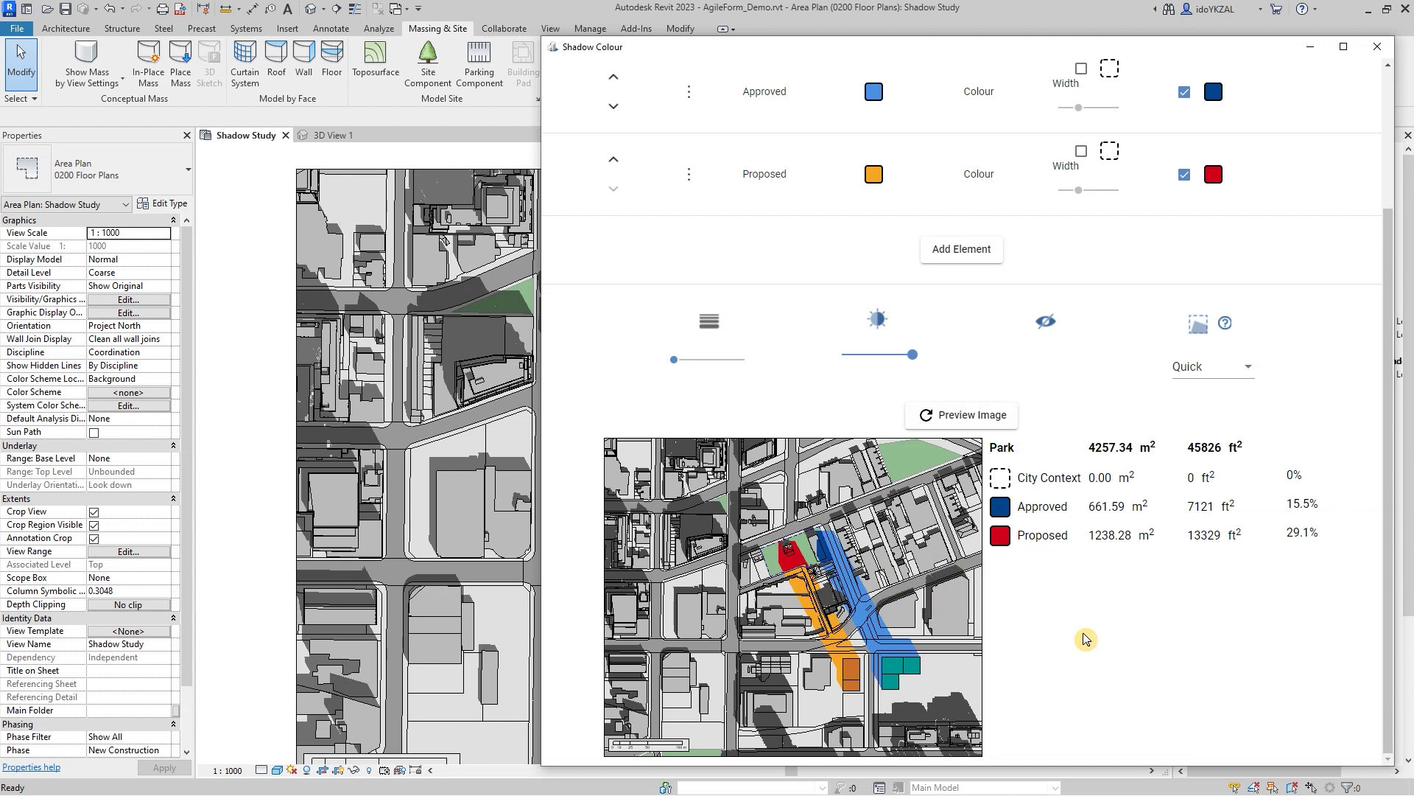
{"action": "scroll", "coordinate": [1084, 638], "scroll_direction": "up", "scroll_amount": 2}
{"action": "scroll", "coordinate": [1084, 638], "scroll_direction": "up", "scroll_amount": 3}
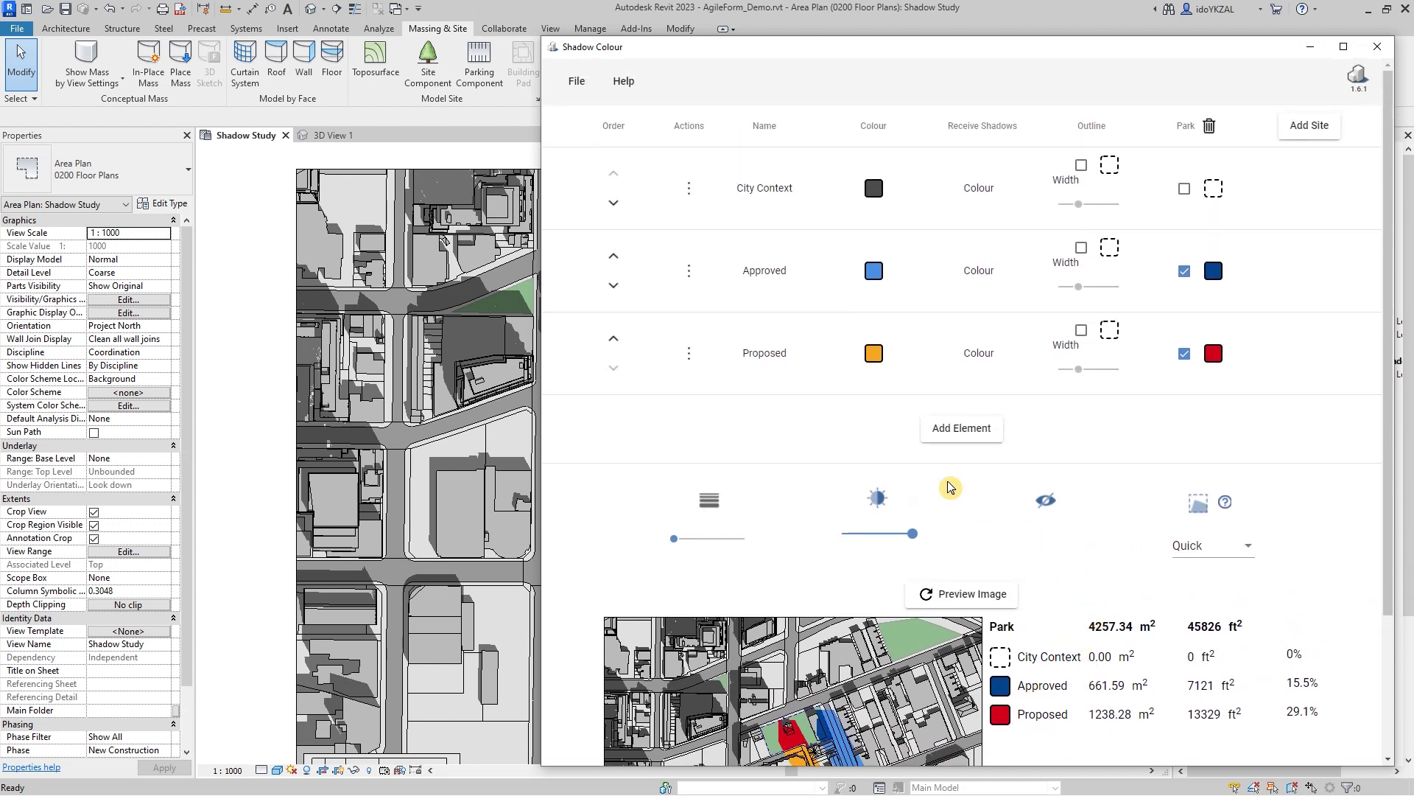
Open the Export Frame Interval settings and choose a Single Day solar study
{"action": "left_click", "coordinate": [575, 83]}
{"action": "mouse_move", "coordinate": [592, 118]}
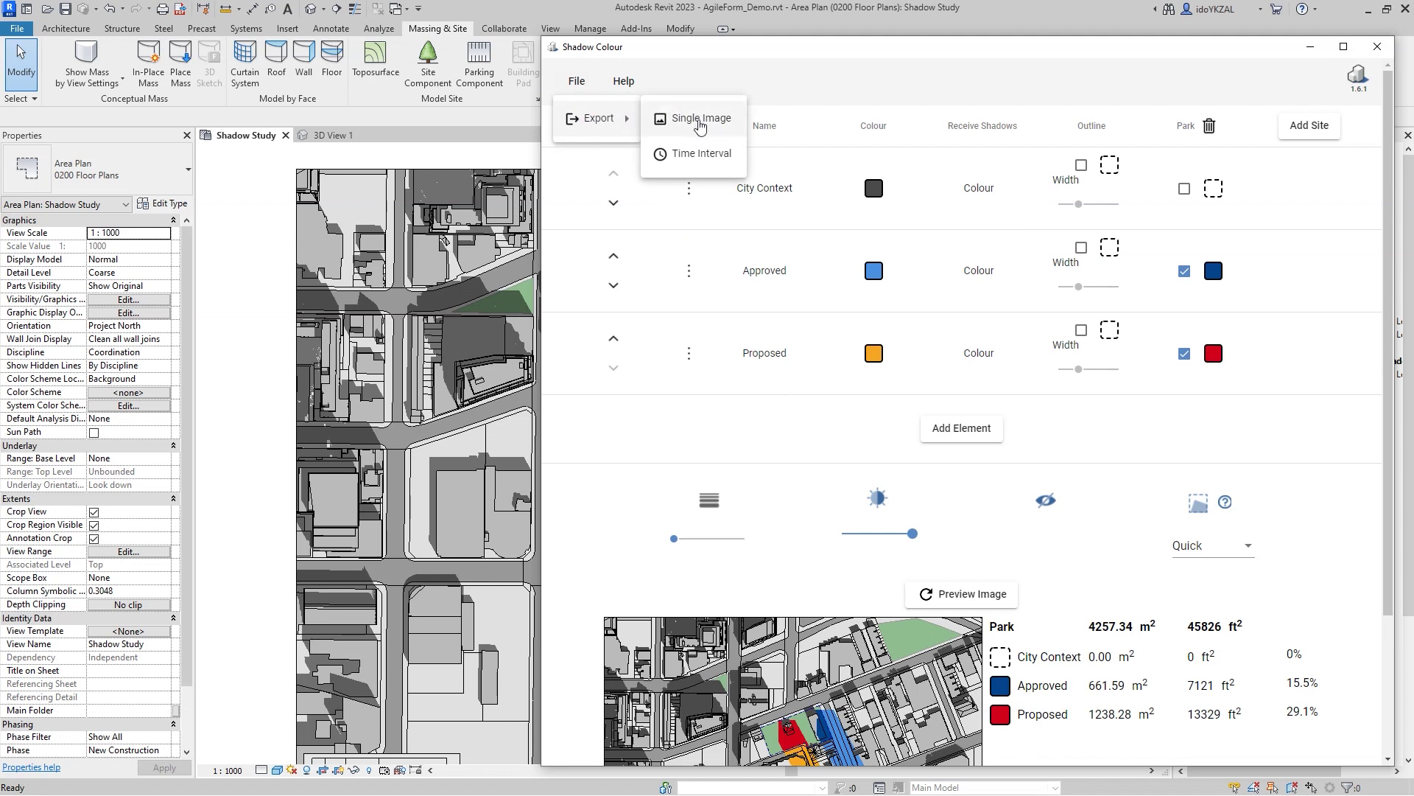
{"action": "left_click", "coordinate": [701, 161]}
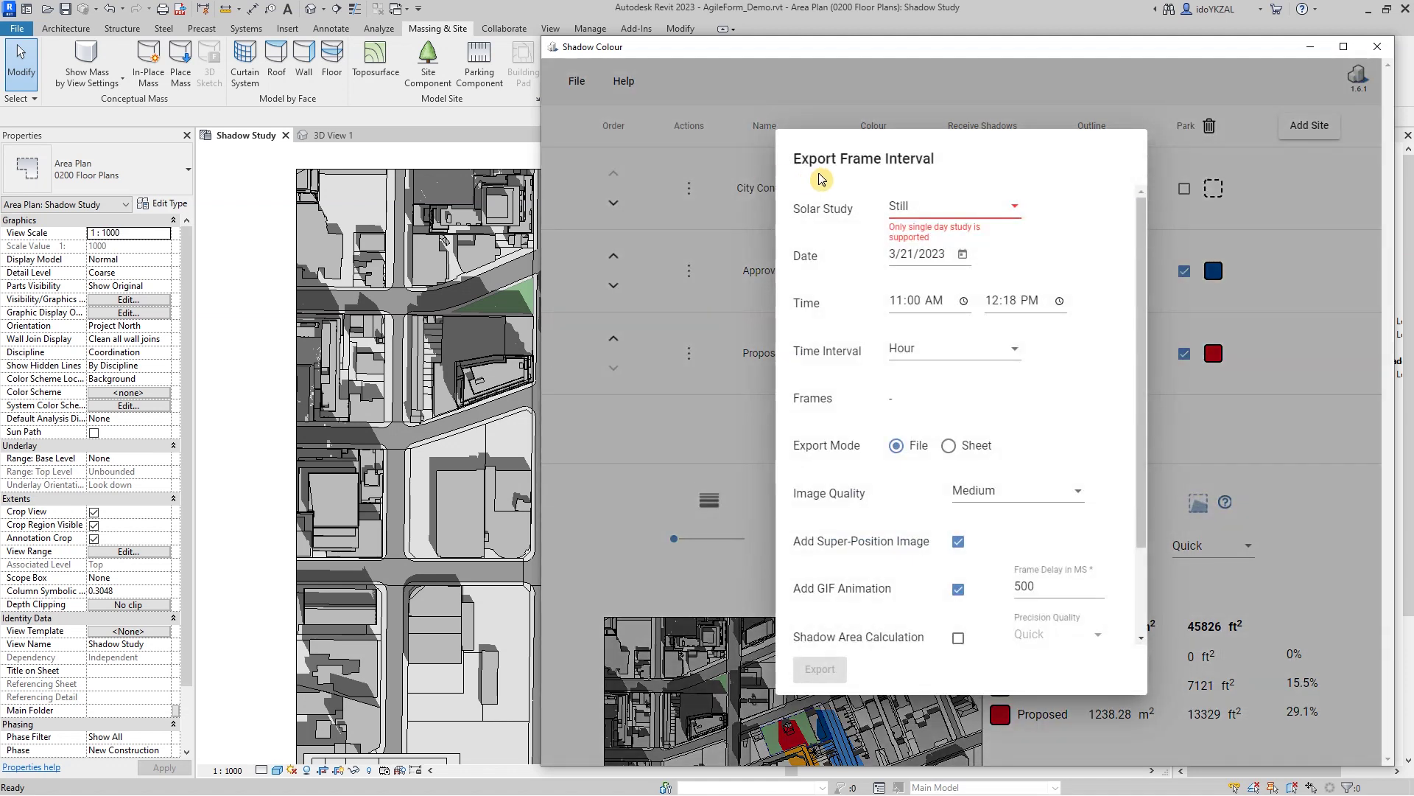
{"action": "left_click", "coordinate": [947, 207]}
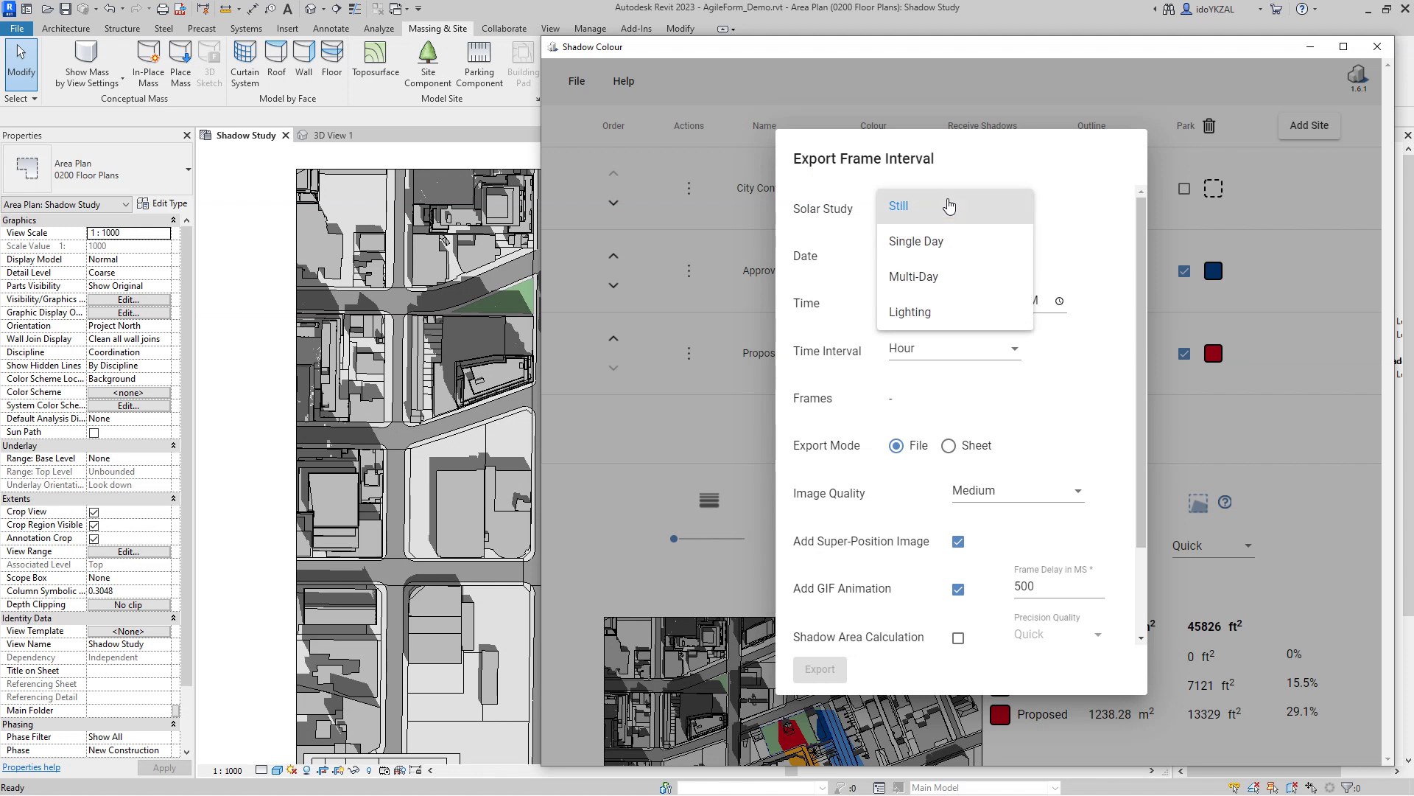
{"action": "left_click", "coordinate": [950, 241]}
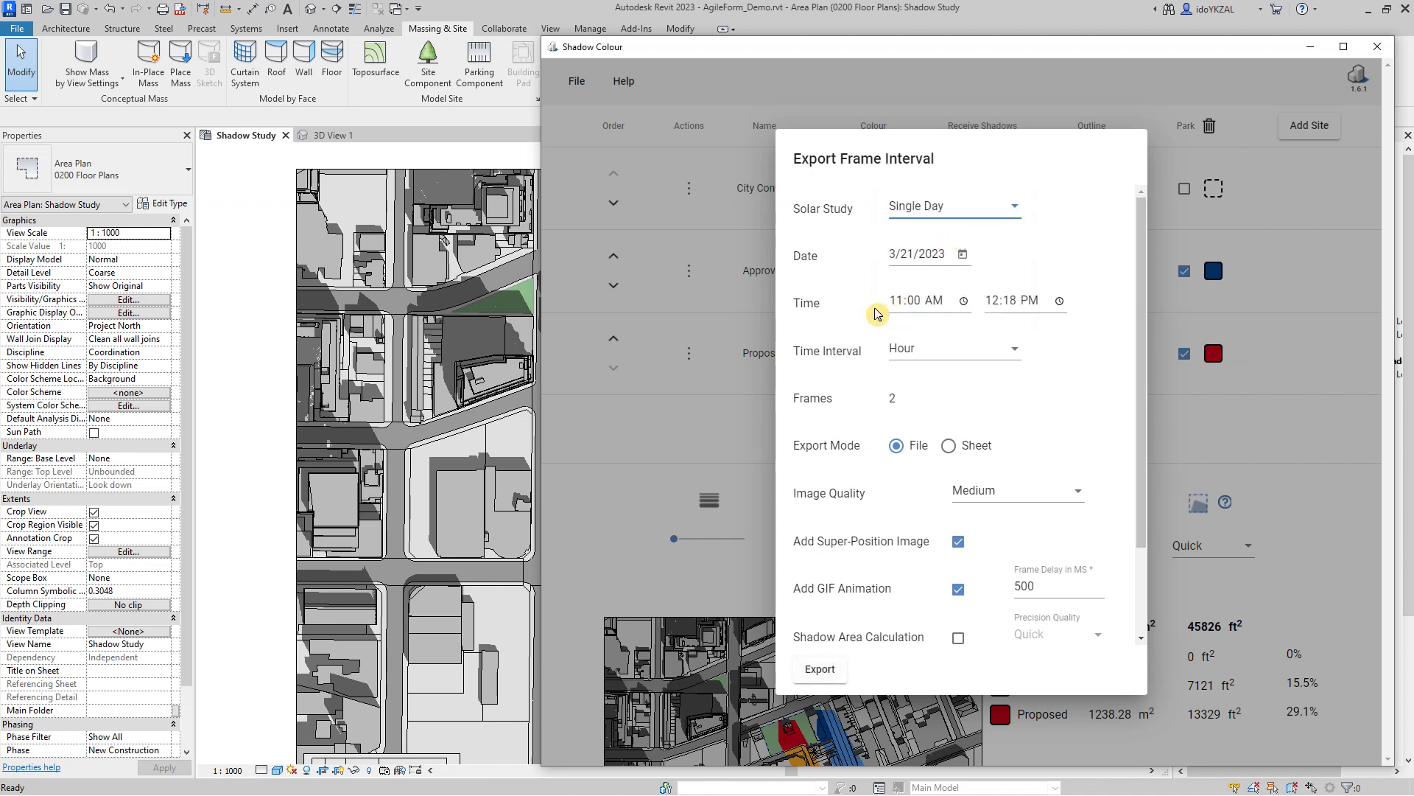
Set the frames from 09:18 AM to 02:18 PM at one-hour intervals
{"action": "left_click", "coordinate": [899, 300]}
{"action": "type", "text": "09"}
{"action": "left_click", "coordinate": [993, 301]}
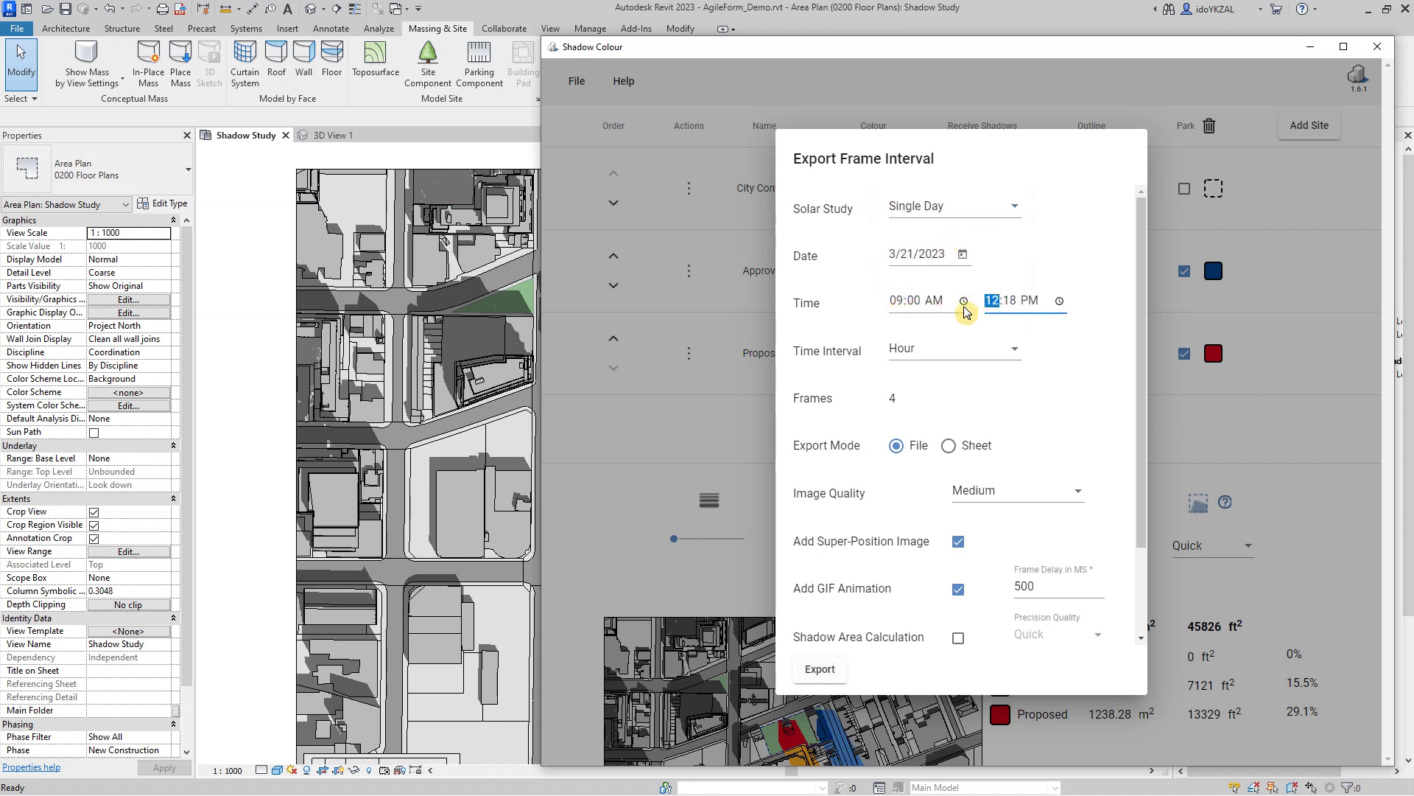
{"action": "left_click", "coordinate": [914, 302]}
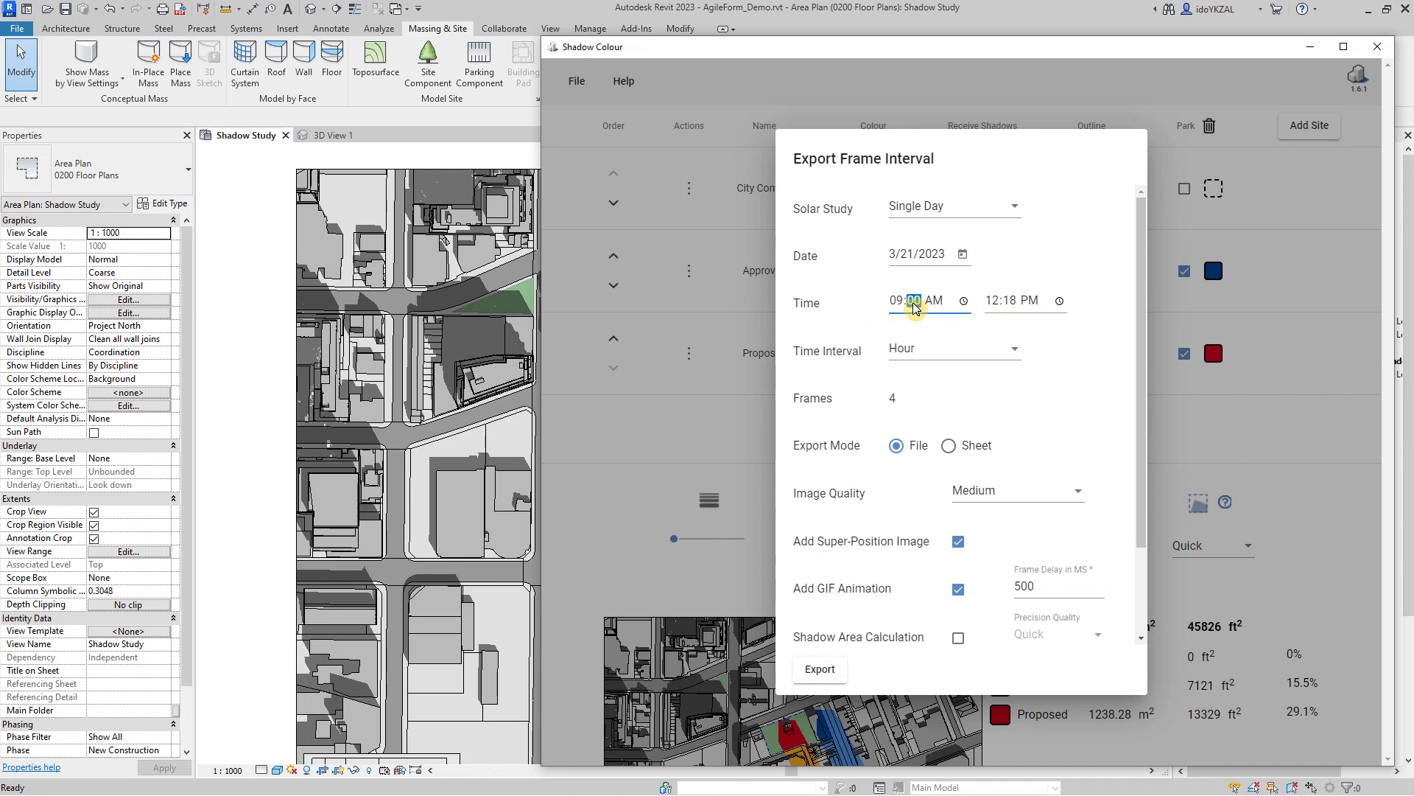
{"action": "type", "text": "18"}
{"action": "left_click", "coordinate": [993, 303]}
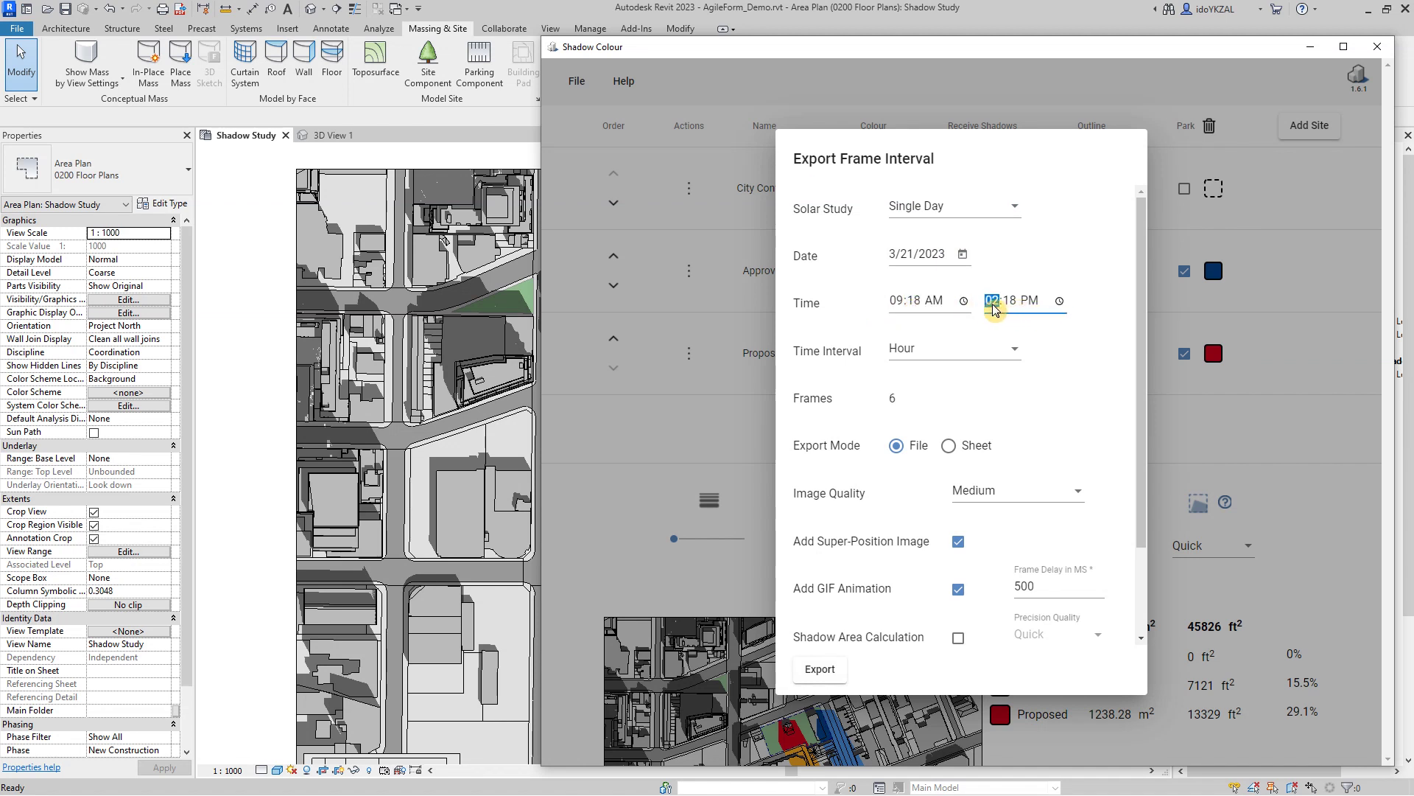
{"action": "left_click", "coordinate": [897, 404]}
{"action": "left_click", "coordinate": [916, 362]}
{"action": "scroll", "coordinate": [927, 346], "scroll_direction": "up", "scroll_amount": 2}
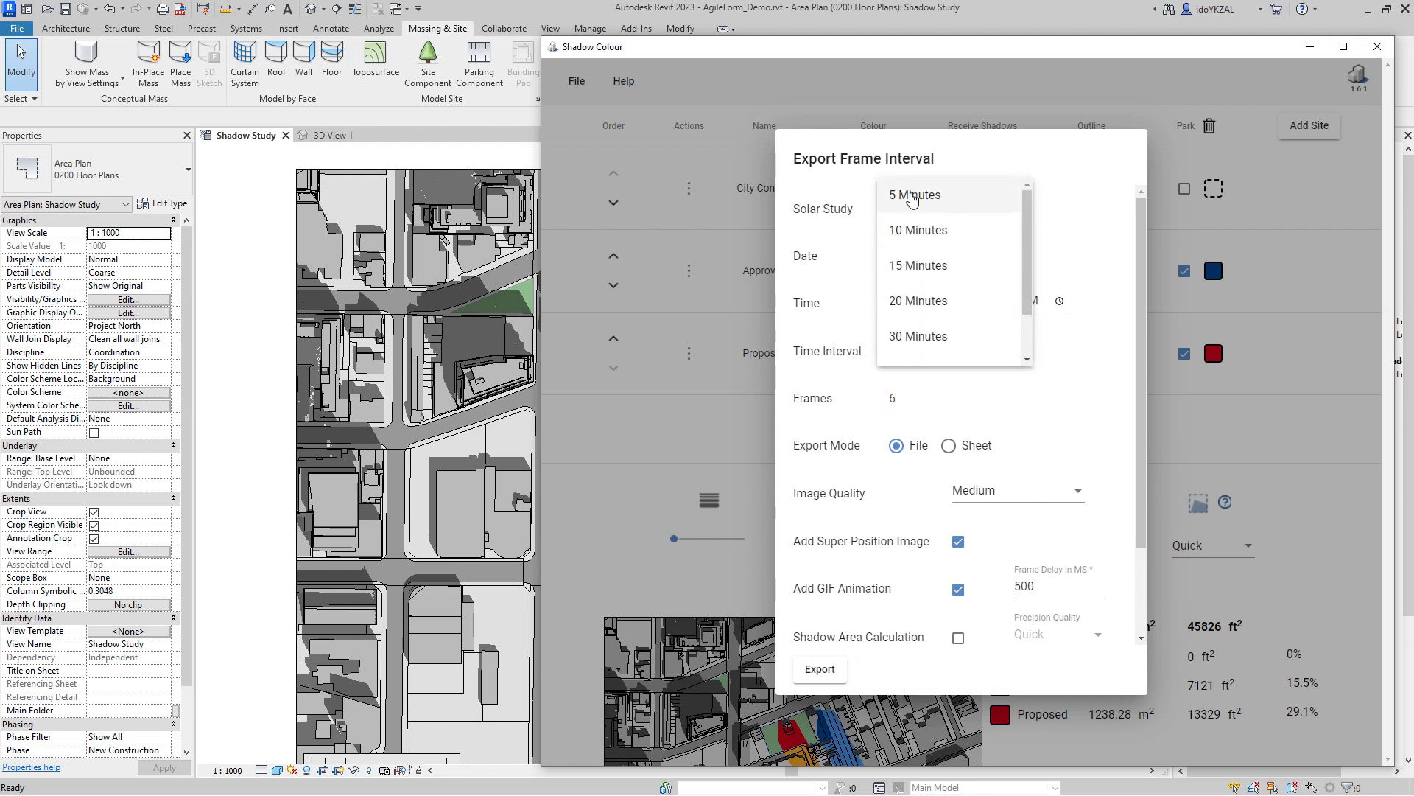
{"action": "scroll", "coordinate": [896, 347], "scroll_direction": "down", "scroll_amount": 2}
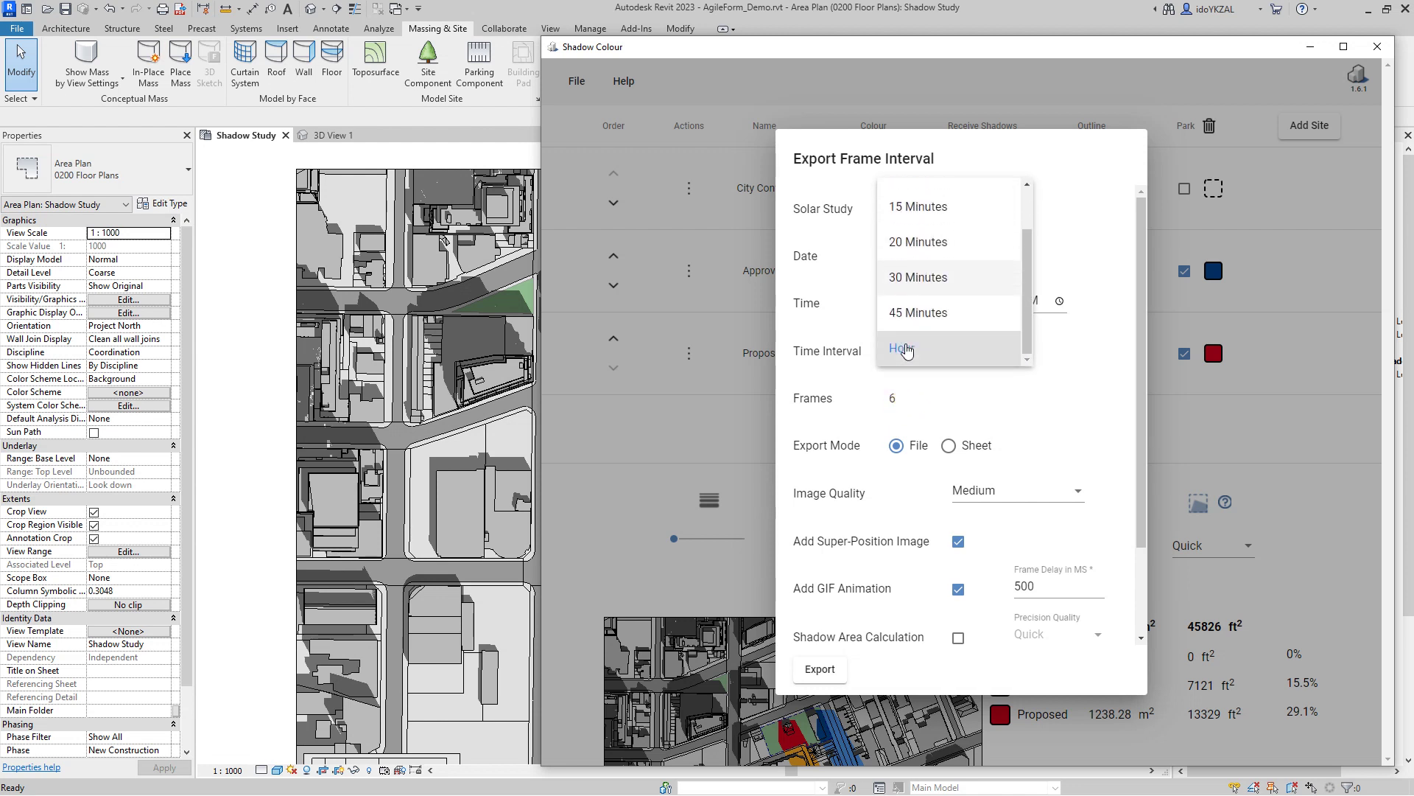
{"action": "left_click", "coordinate": [912, 355]}
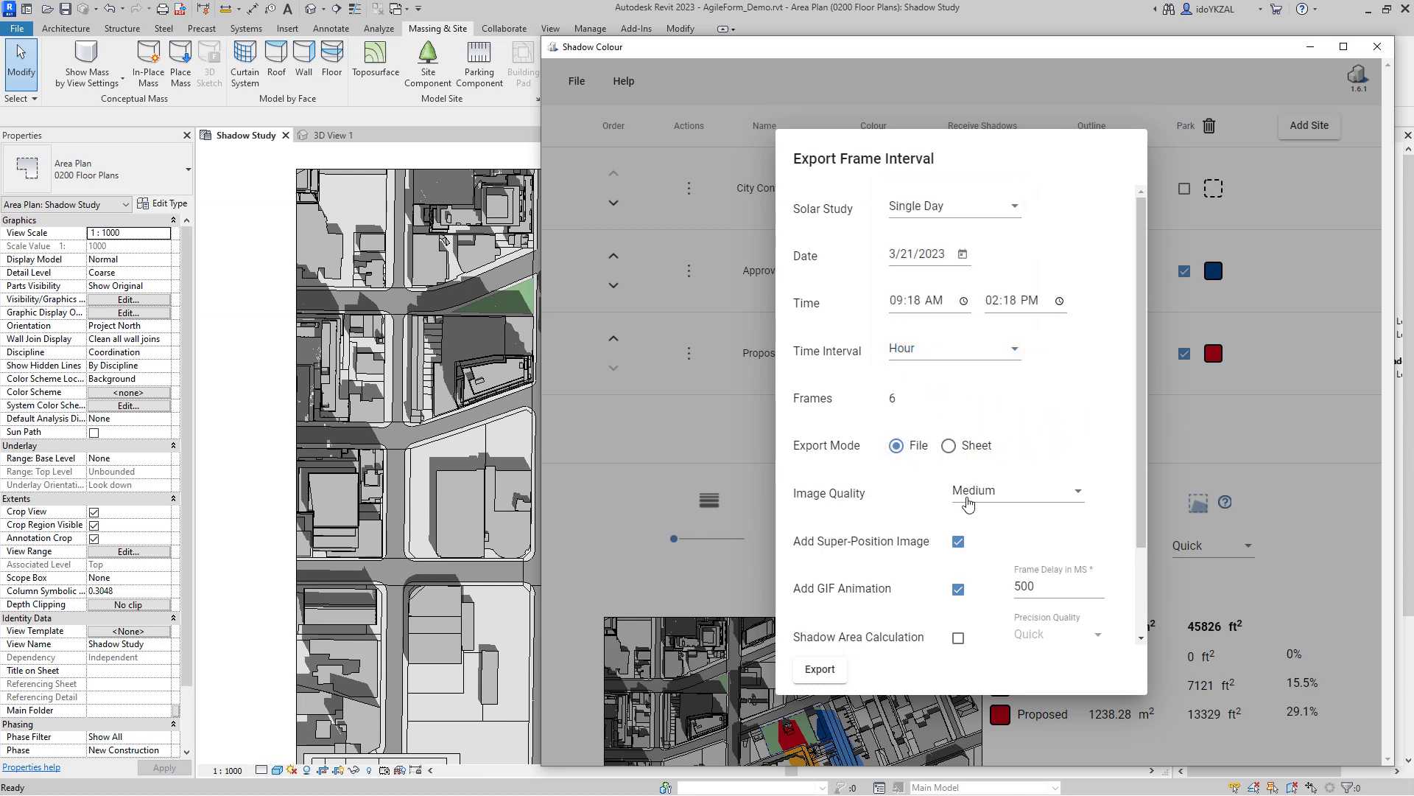
Keep Medium image quality and superposition, add Medium-precision shadow area statistics, and export
{"action": "left_click", "coordinate": [993, 484]}
{"action": "scroll", "coordinate": [1104, 517], "scroll_direction": "down", "scroll_amount": 3}
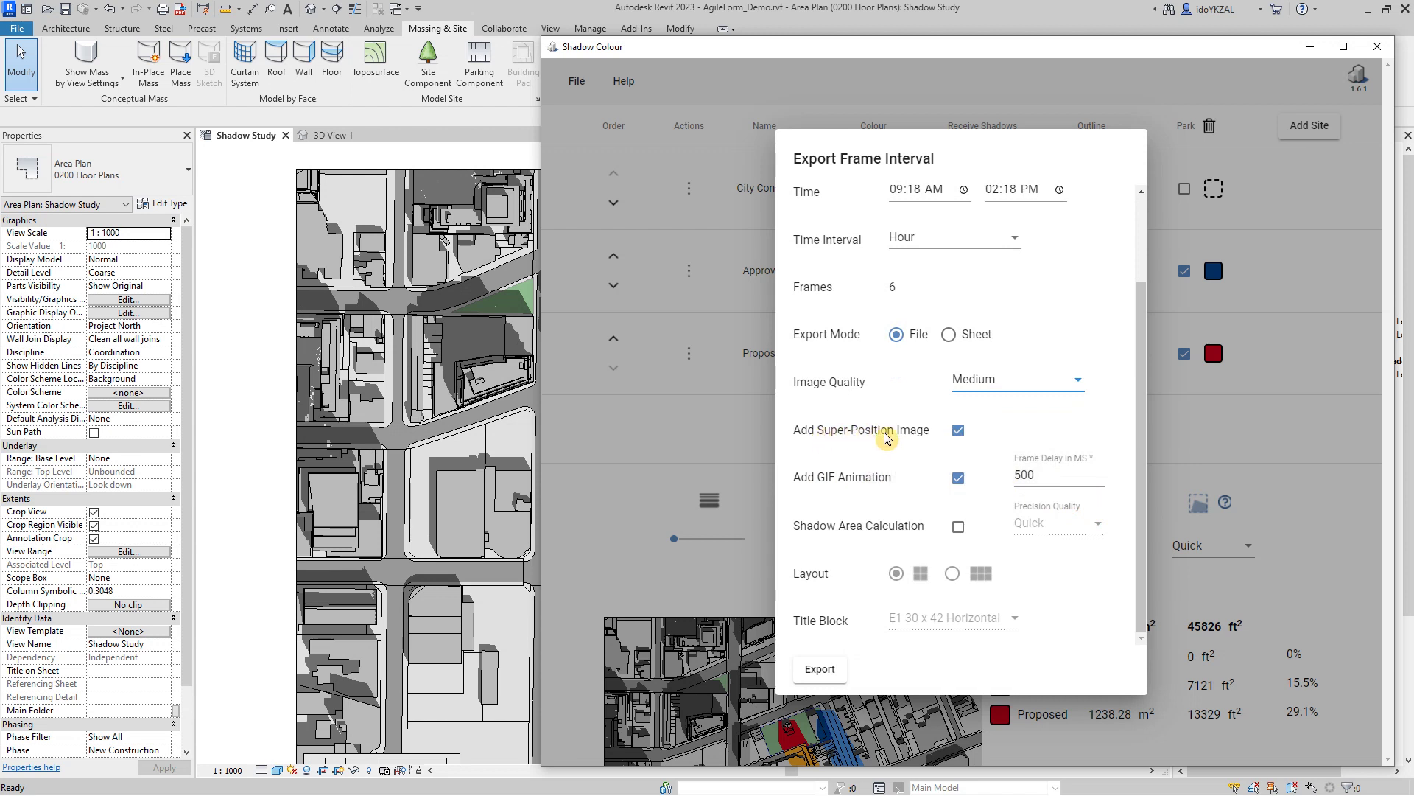
{"action": "left_click", "coordinate": [960, 435]}
{"action": "left_click", "coordinate": [959, 432]}
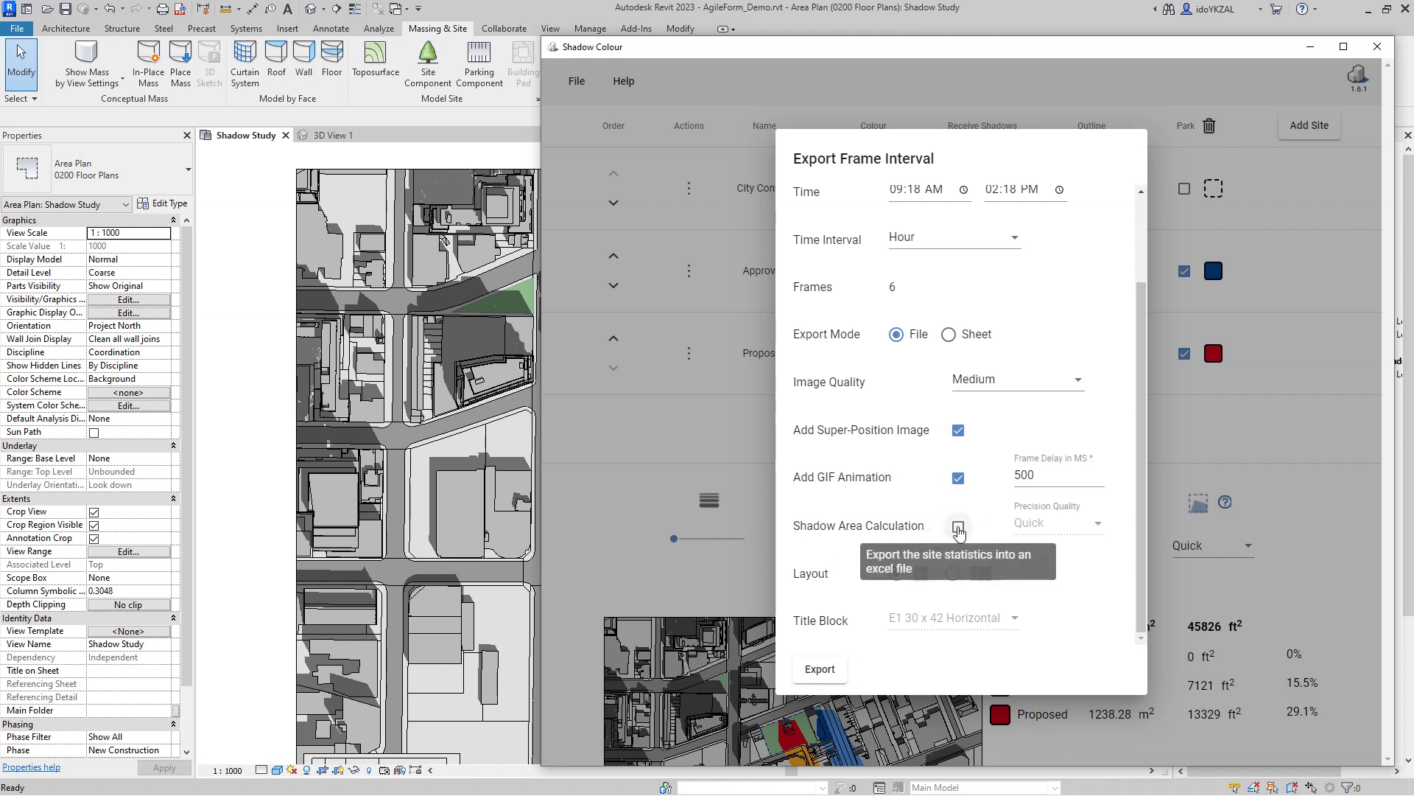
{"action": "left_click", "coordinate": [959, 527]}
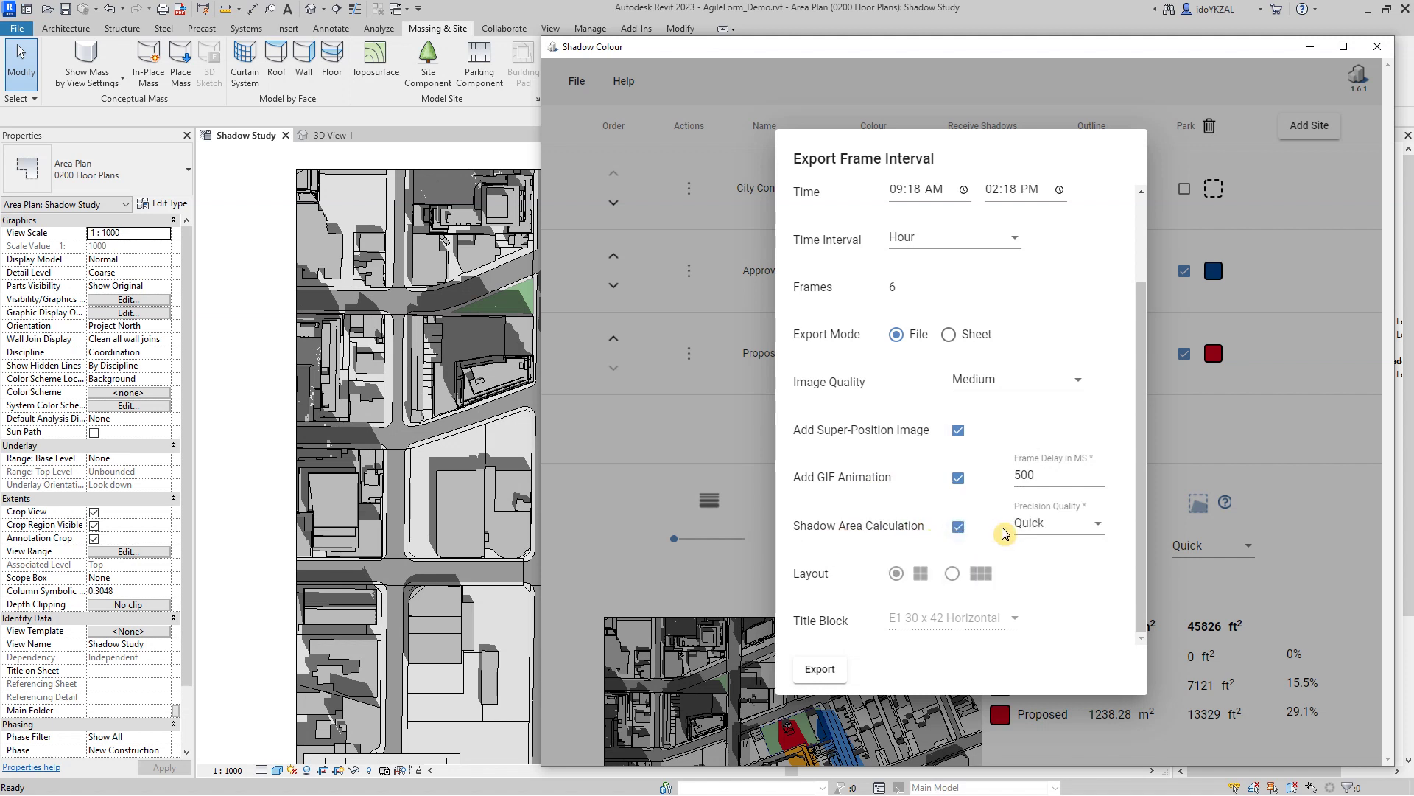
{"action": "left_click", "coordinate": [1049, 527]}
{"action": "left_click", "coordinate": [1040, 554]}
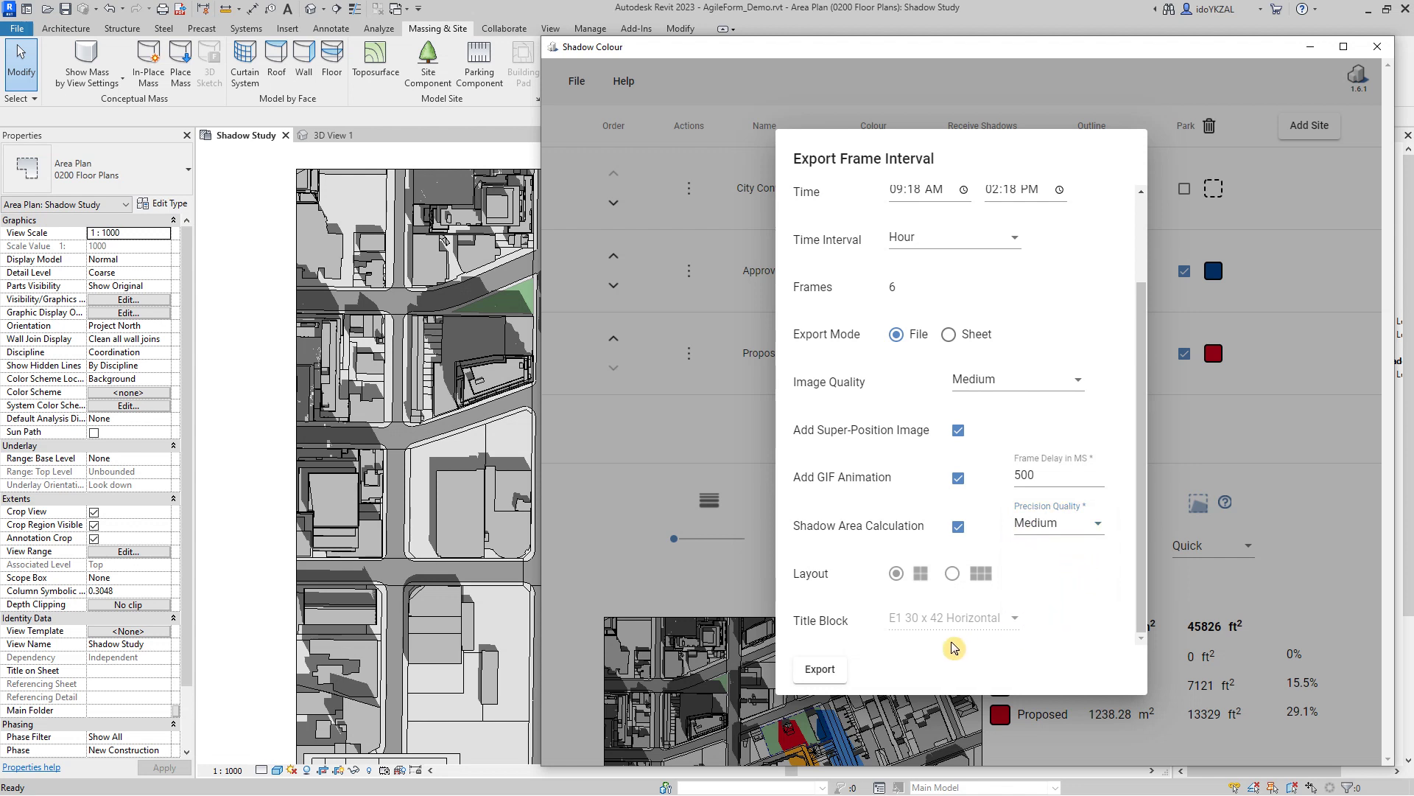
{"action": "left_click", "coordinate": [821, 675]}
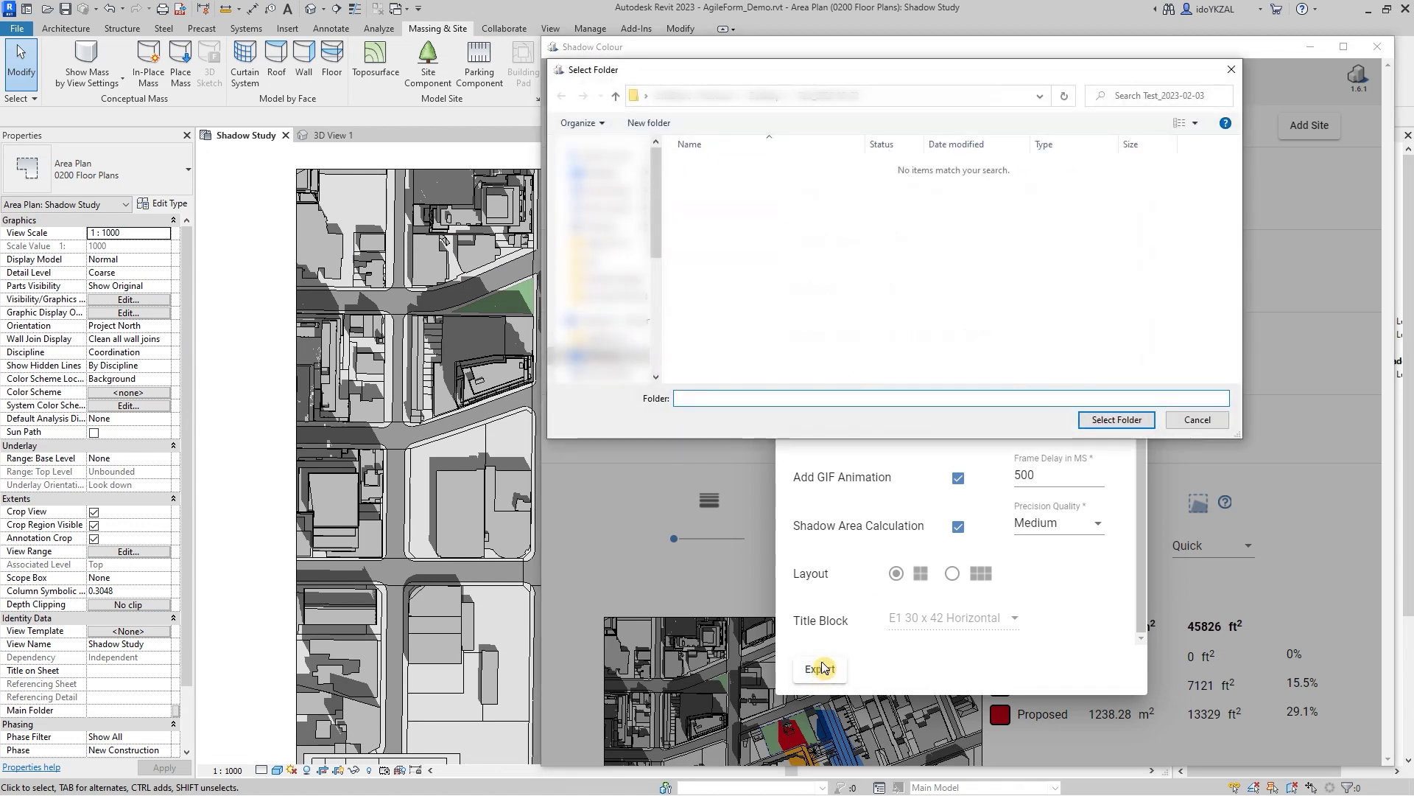
Export the frames into the Demo folder
{"action": "left_click", "coordinate": [719, 182]}
{"action": "double_click", "coordinate": [718, 182]}
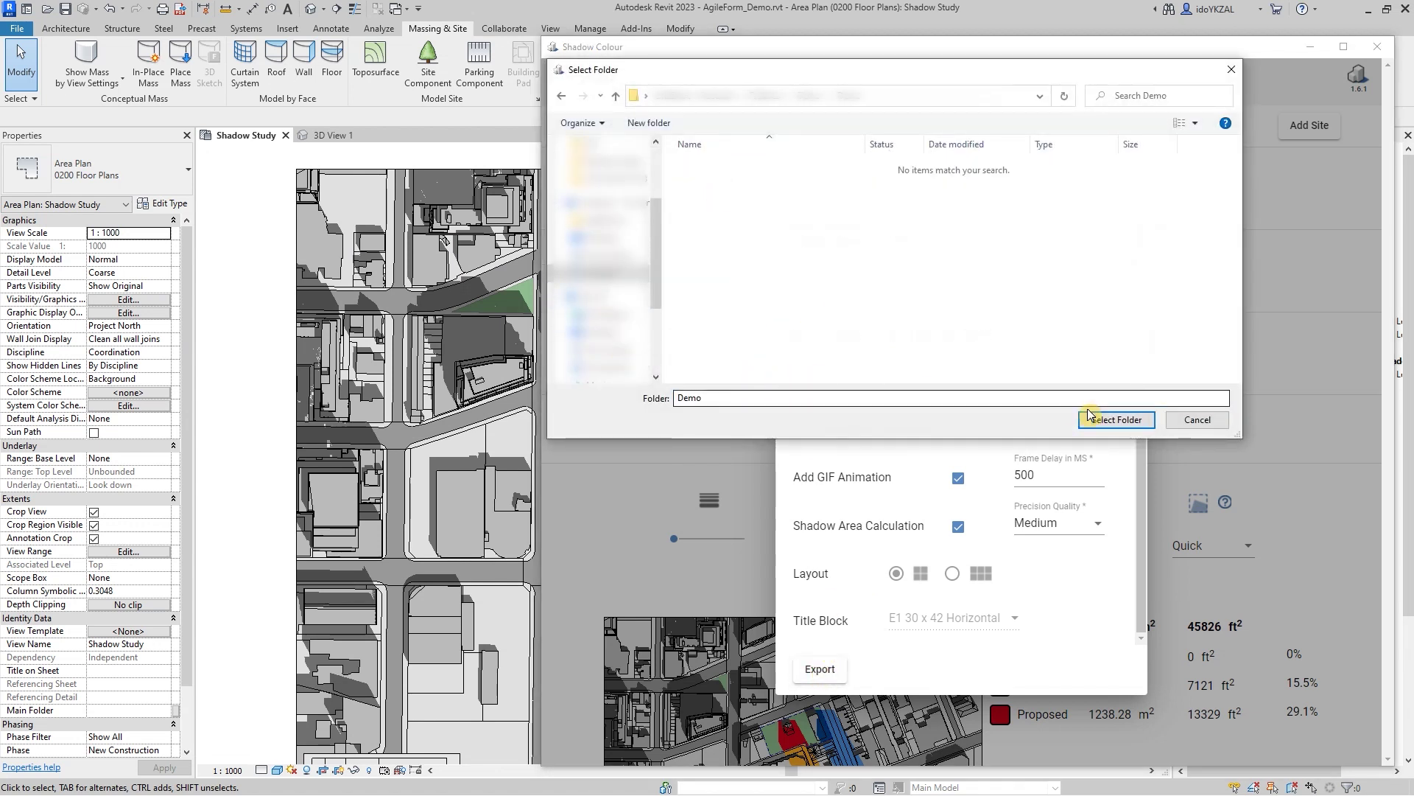
{"action": "left_click", "coordinate": [1111, 419]}
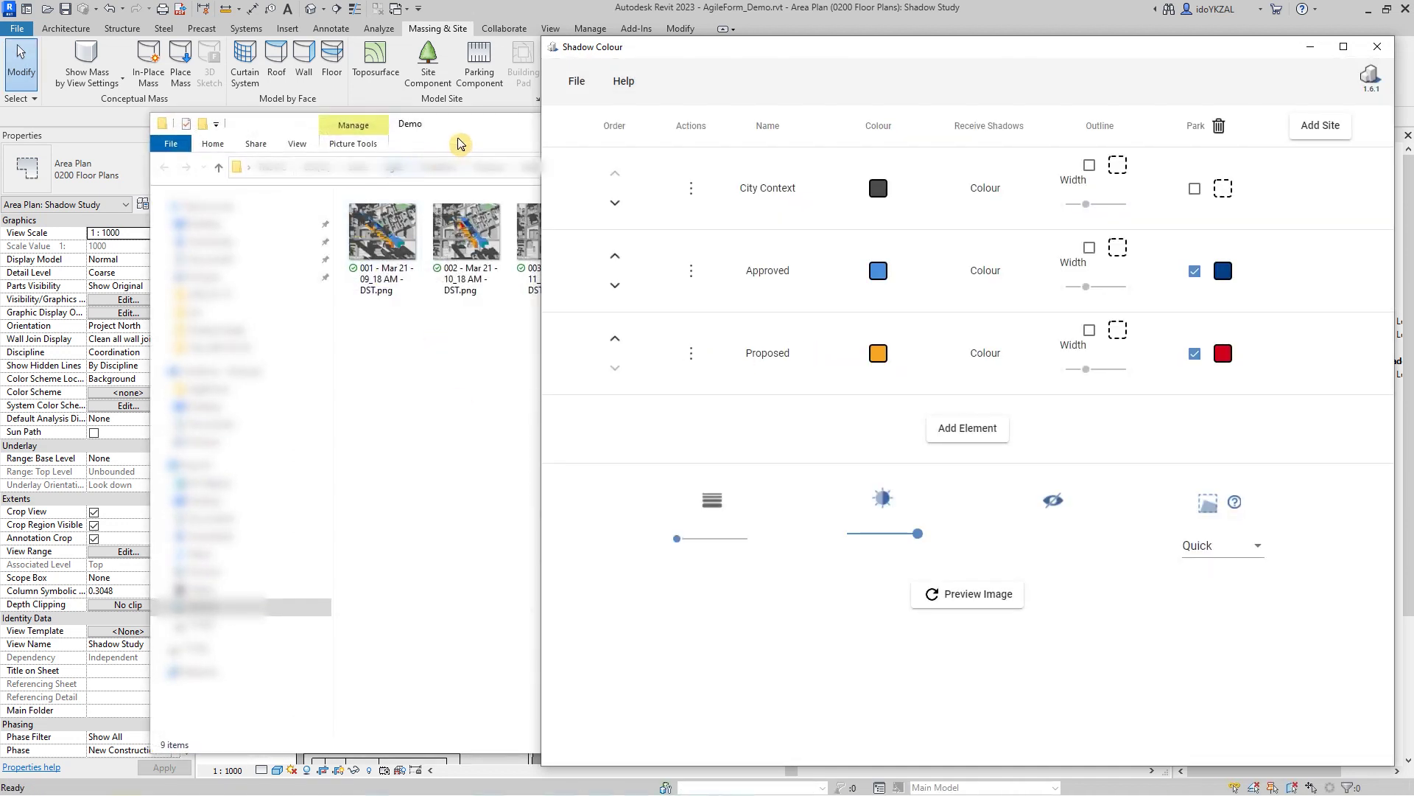
Review the exported files in Explorer and open the 09:18 AM shadow image
{"action": "left_click", "coordinate": [463, 141]}
{"action": "left_click_drag", "start_coordinate": [499, 140], "coordinate": [503, 71]}
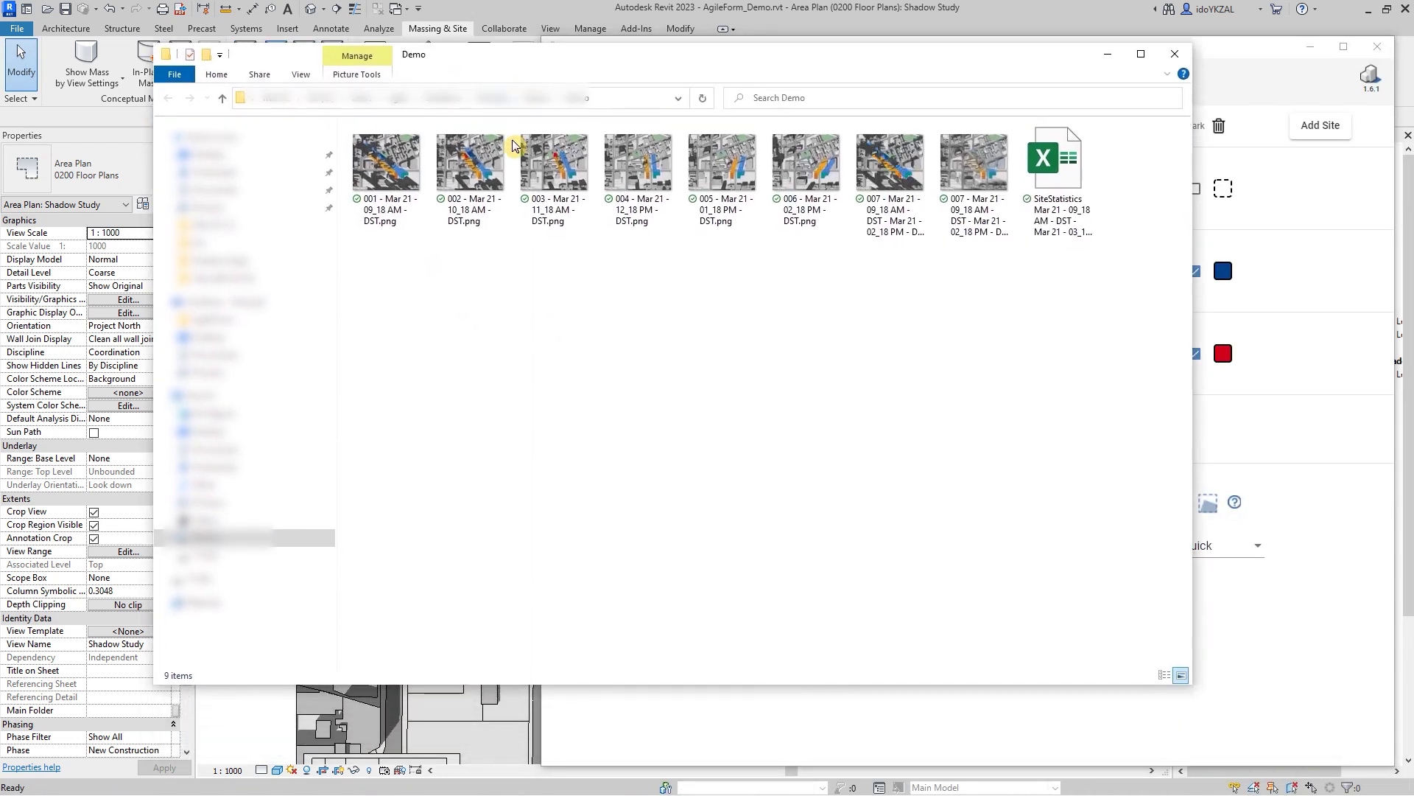
{"action": "left_click", "coordinate": [399, 185]}
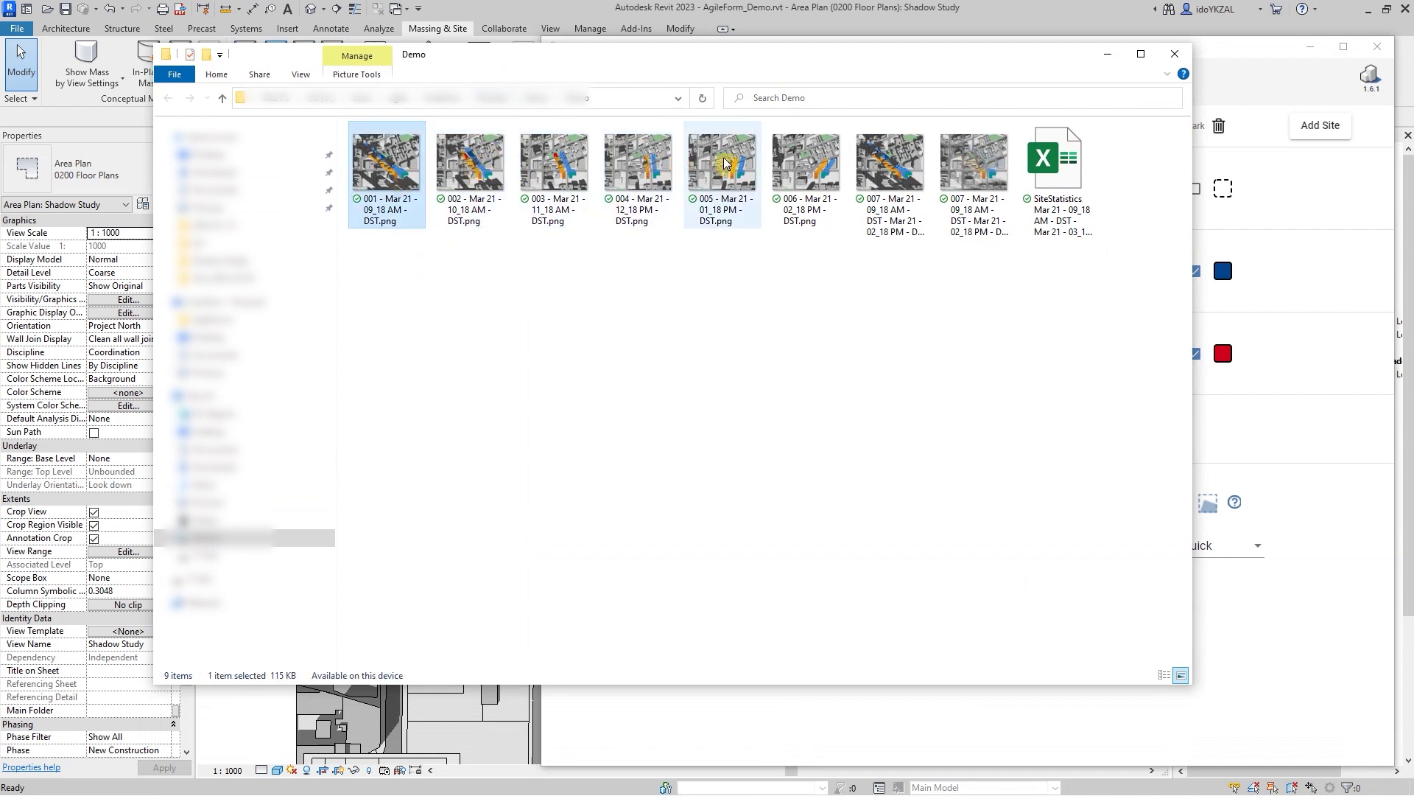
{"action": "double_click", "coordinate": [404, 173]}
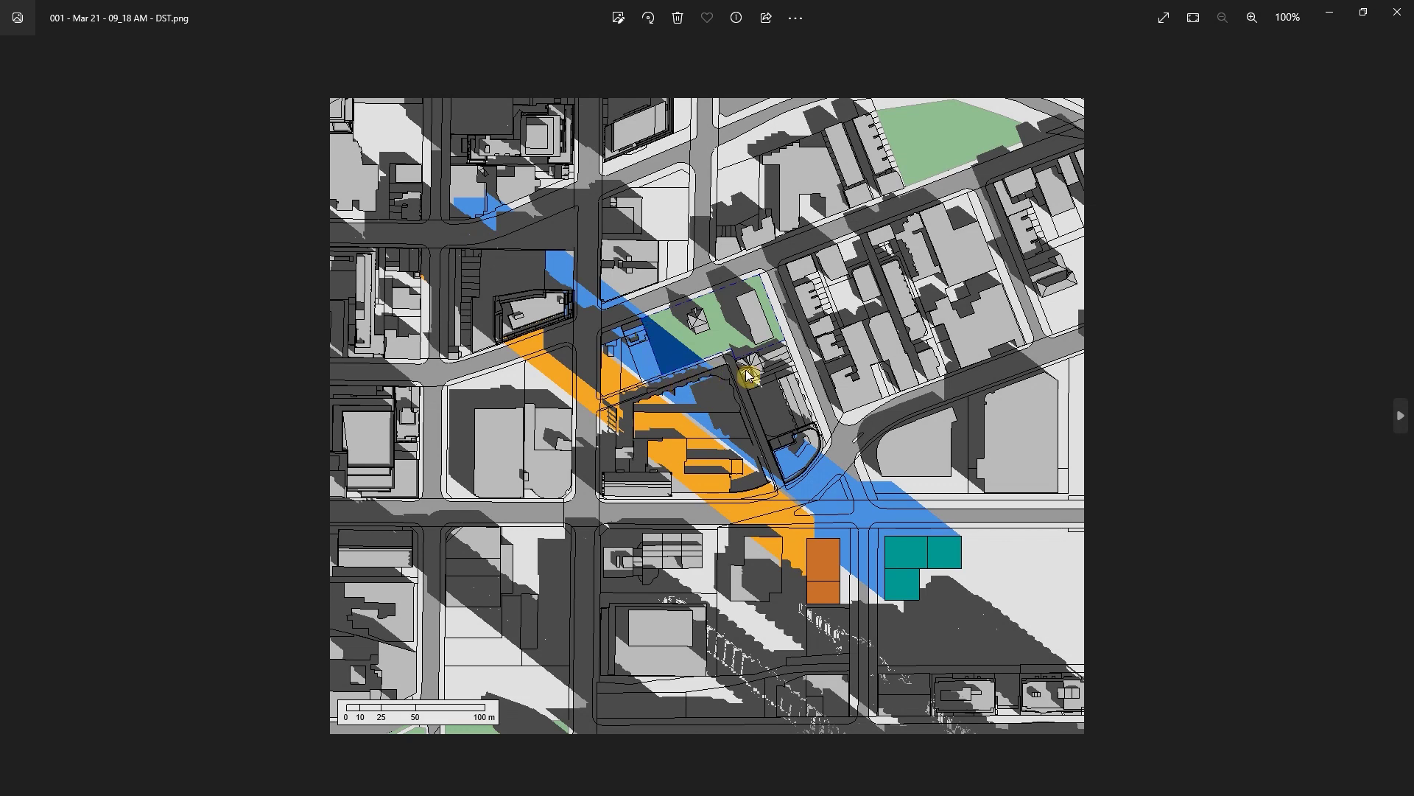
Step through the hourly shadow images in Photos to the animated GIF, then close it
{"action": "left_click", "coordinate": [1401, 422]}
{"action": "left_click", "coordinate": [1402, 421]}
{"action": "left_click", "coordinate": [1401, 421]}
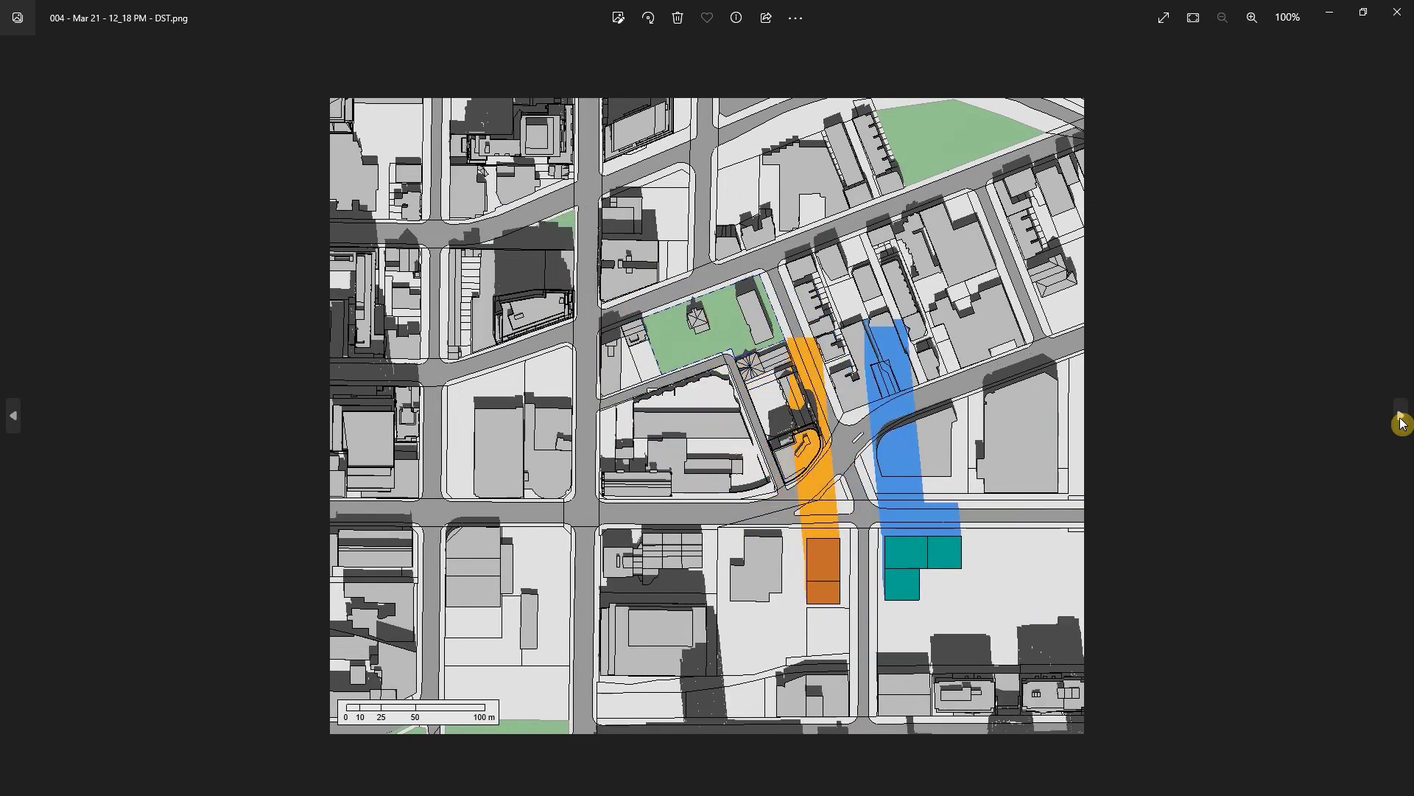
{"action": "left_click", "coordinate": [1401, 421]}
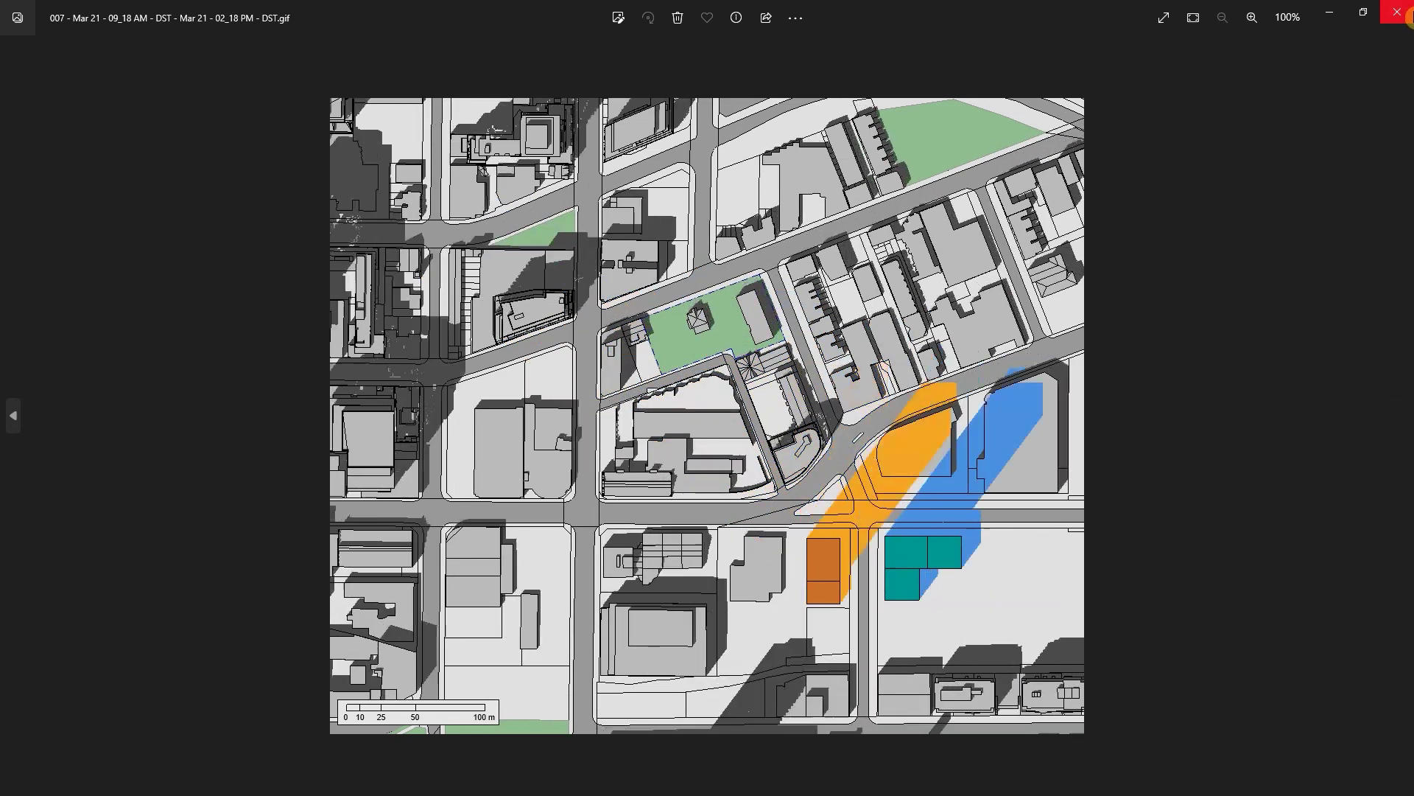
{"action": "left_click", "coordinate": [1407, 18]}
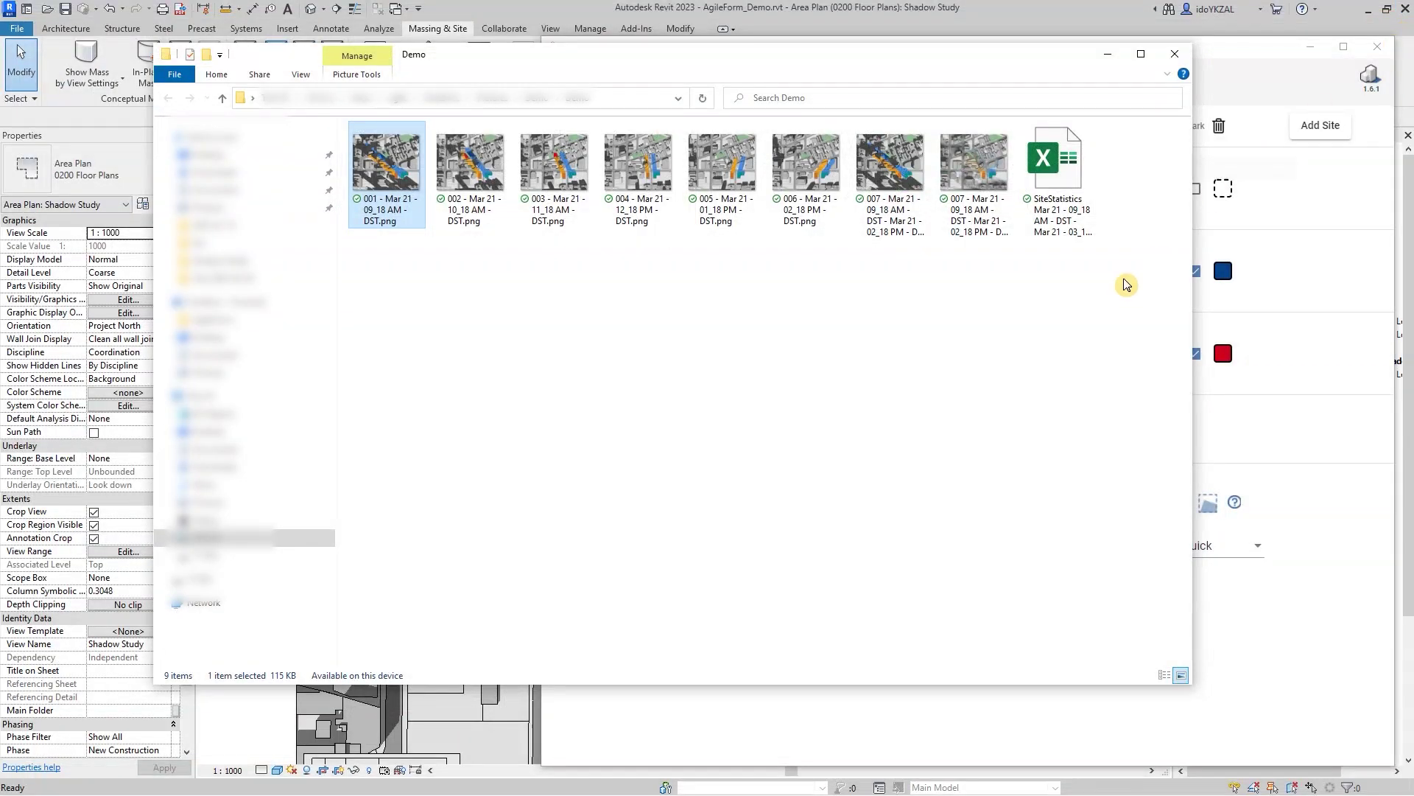
View the combined shadow overlay image, then open the SiteStatistics workbook in Excel
{"action": "double_click", "coordinate": [993, 193]}
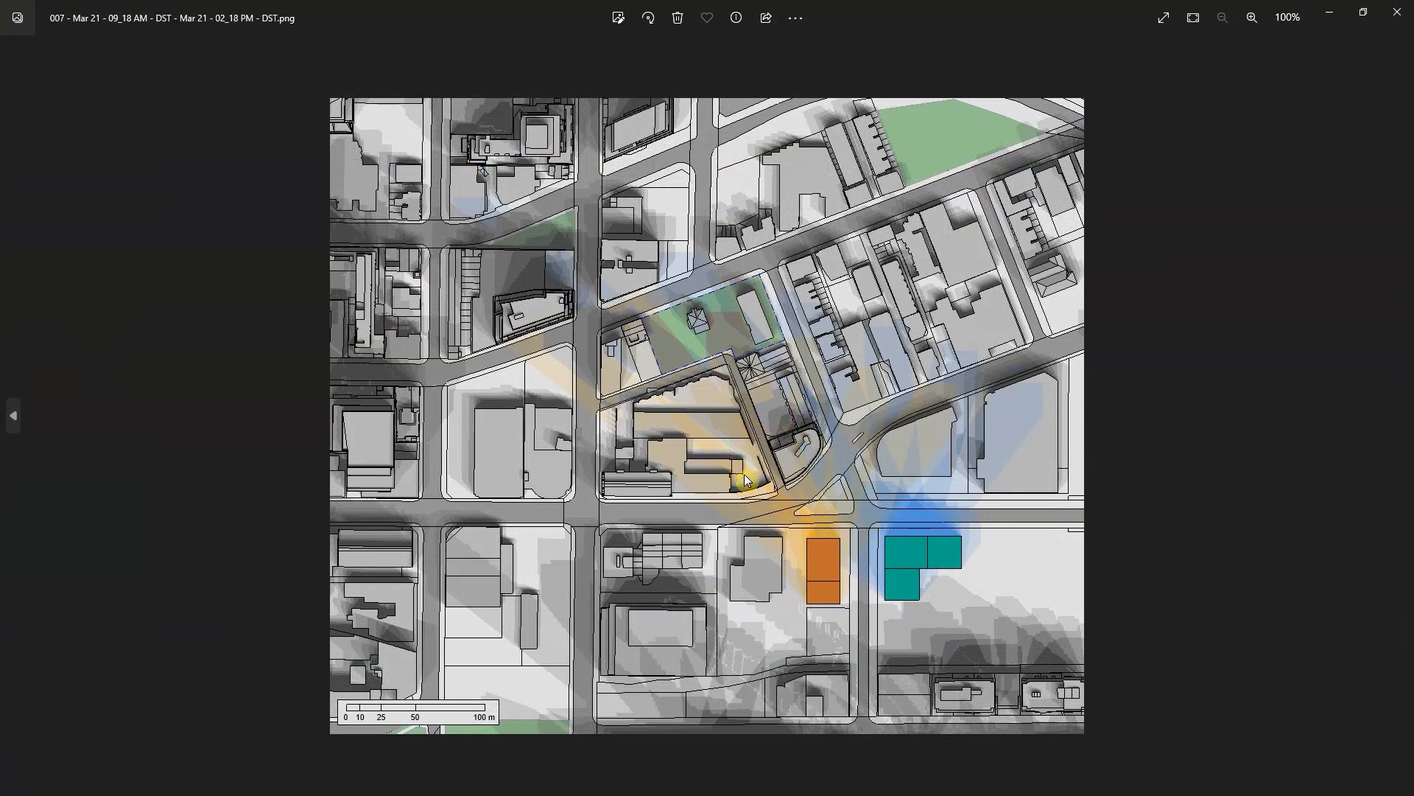
{"action": "left_click", "coordinate": [1397, 13]}
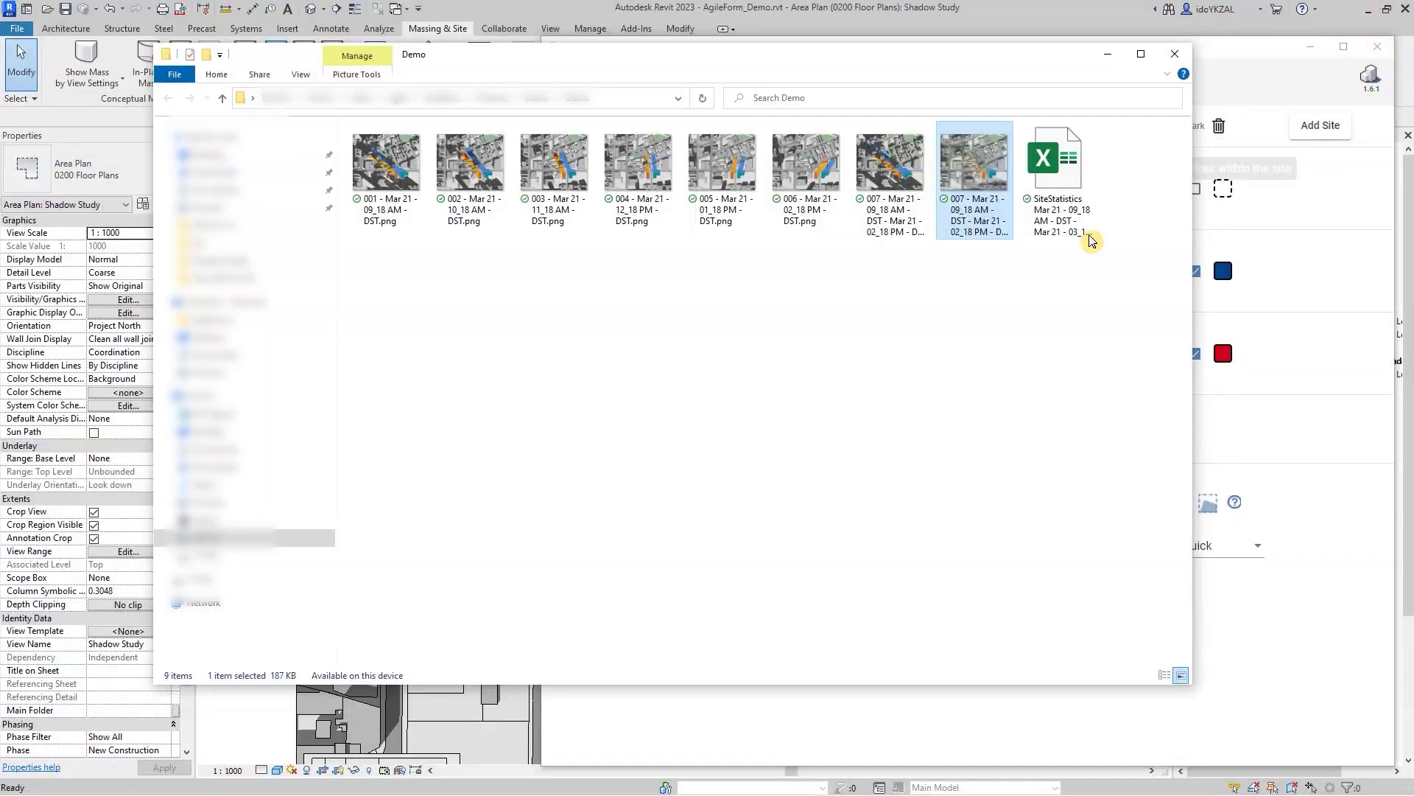
{"action": "left_click", "coordinate": [1059, 212]}
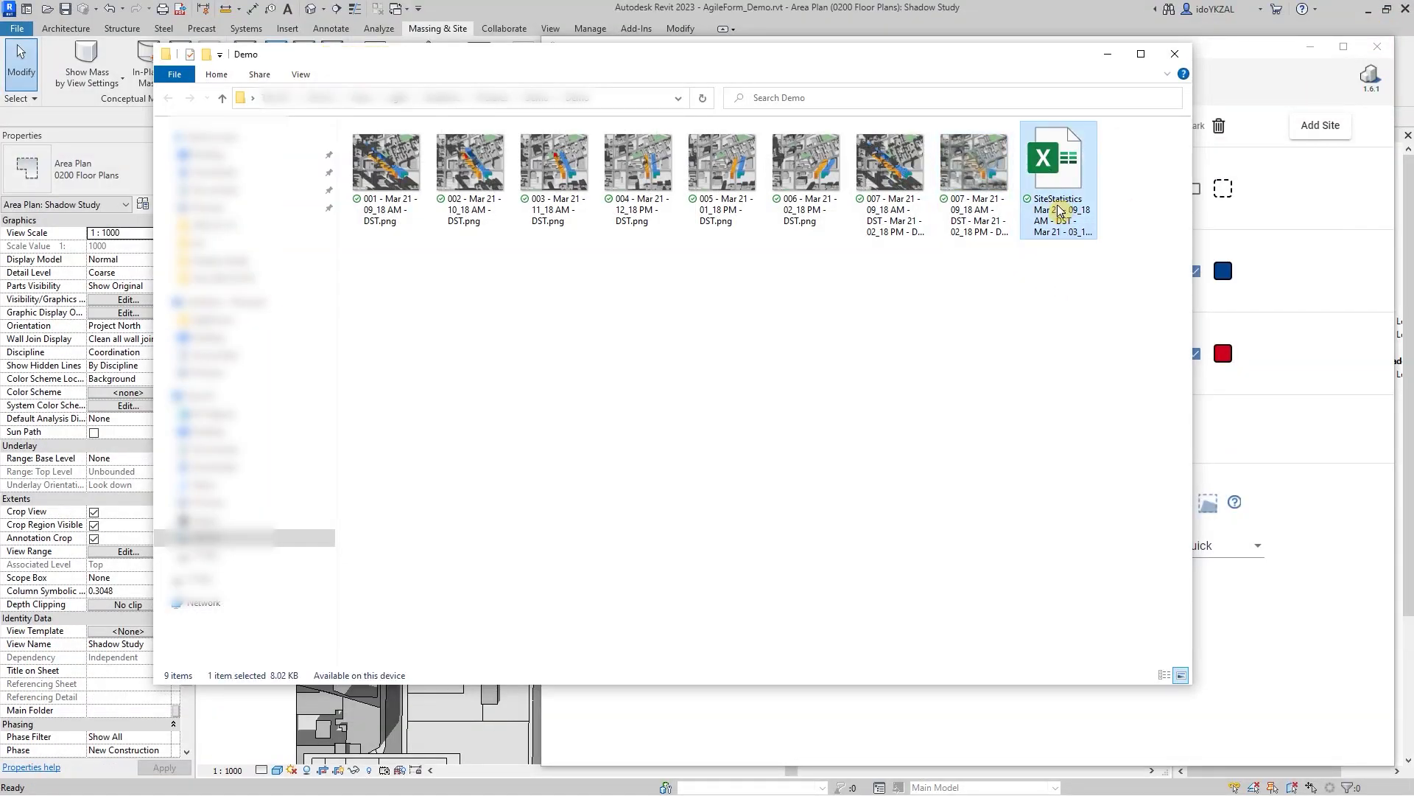
{"action": "double_click", "coordinate": [1059, 213]}
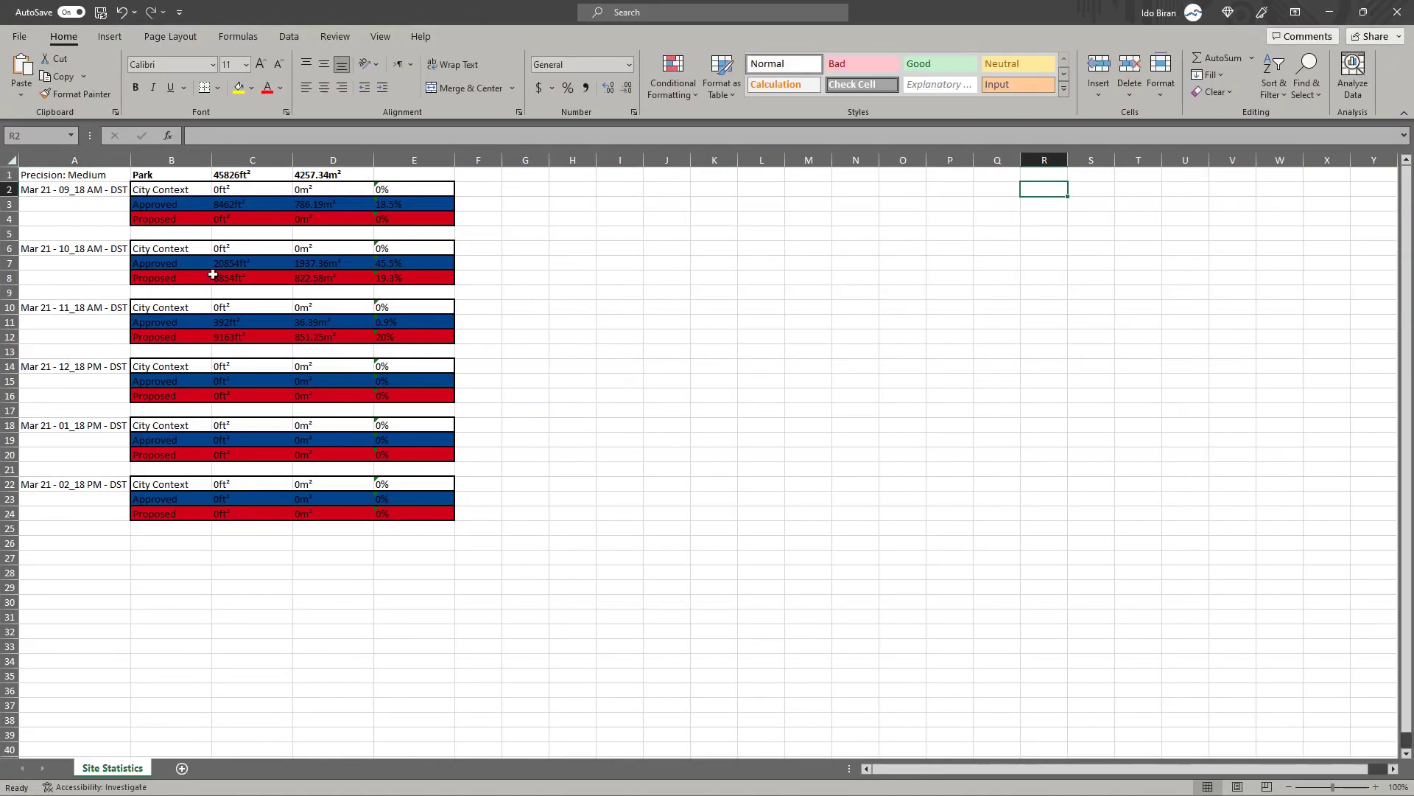
{"action": "left_click", "coordinate": [41, 187]}
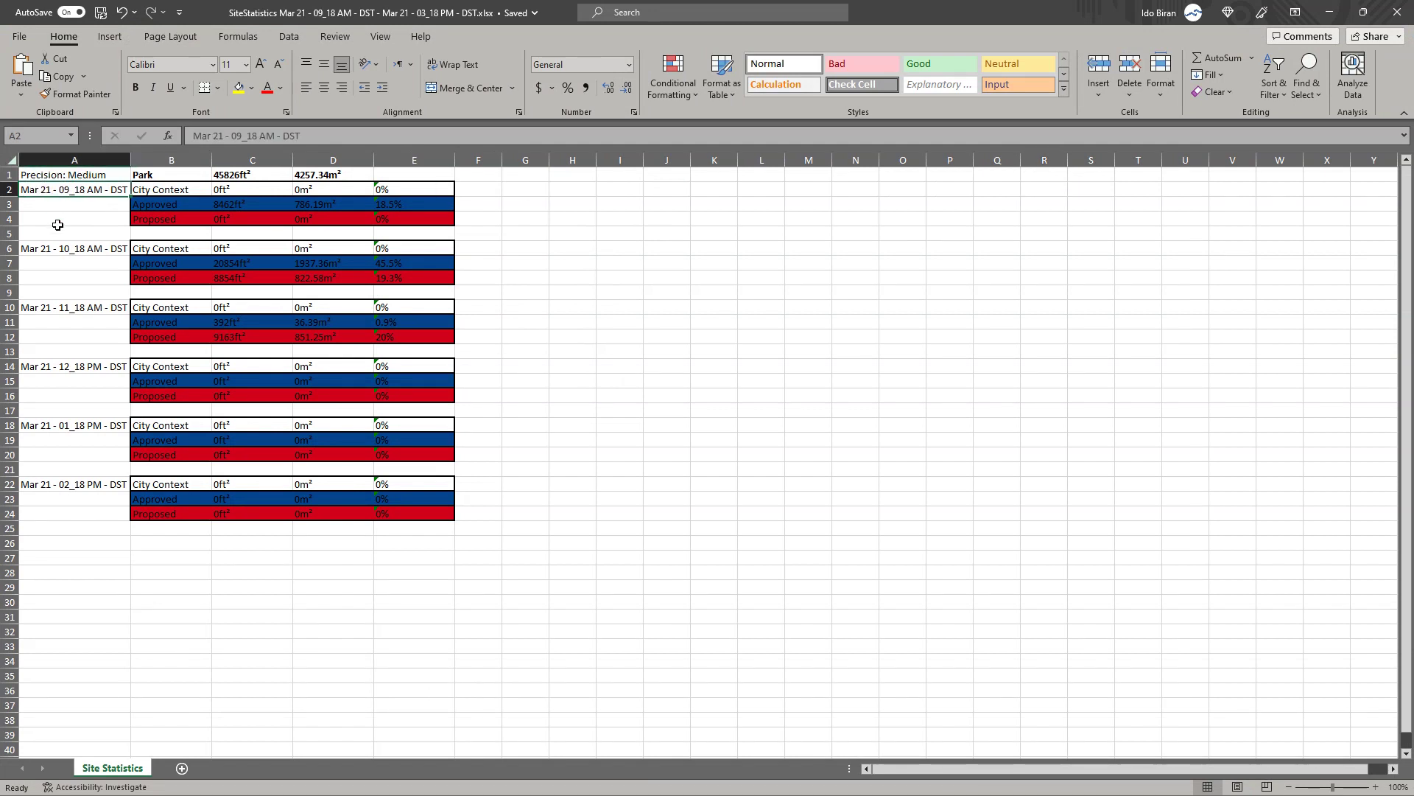
{"action": "left_click", "coordinate": [150, 175]}
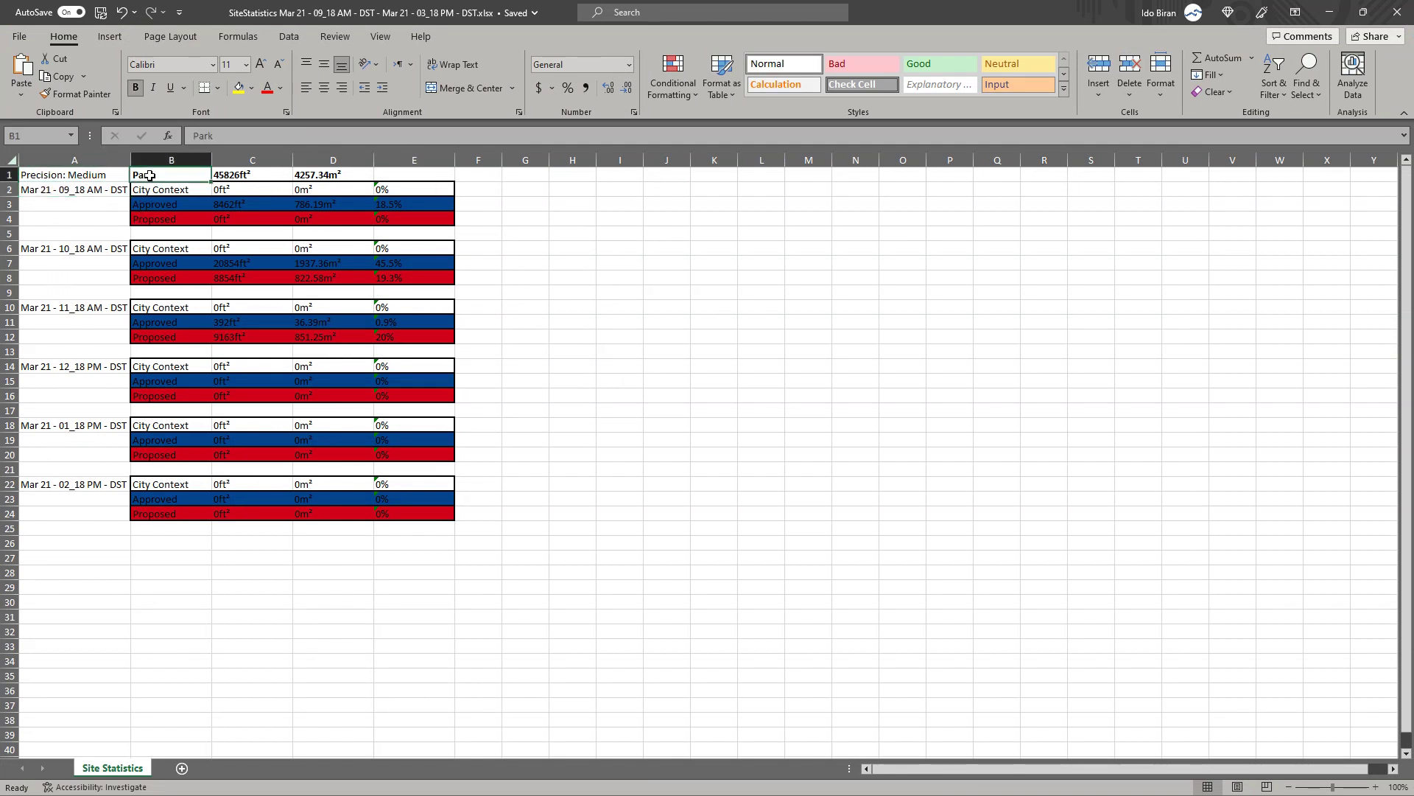
{"action": "left_click", "coordinate": [225, 176]}
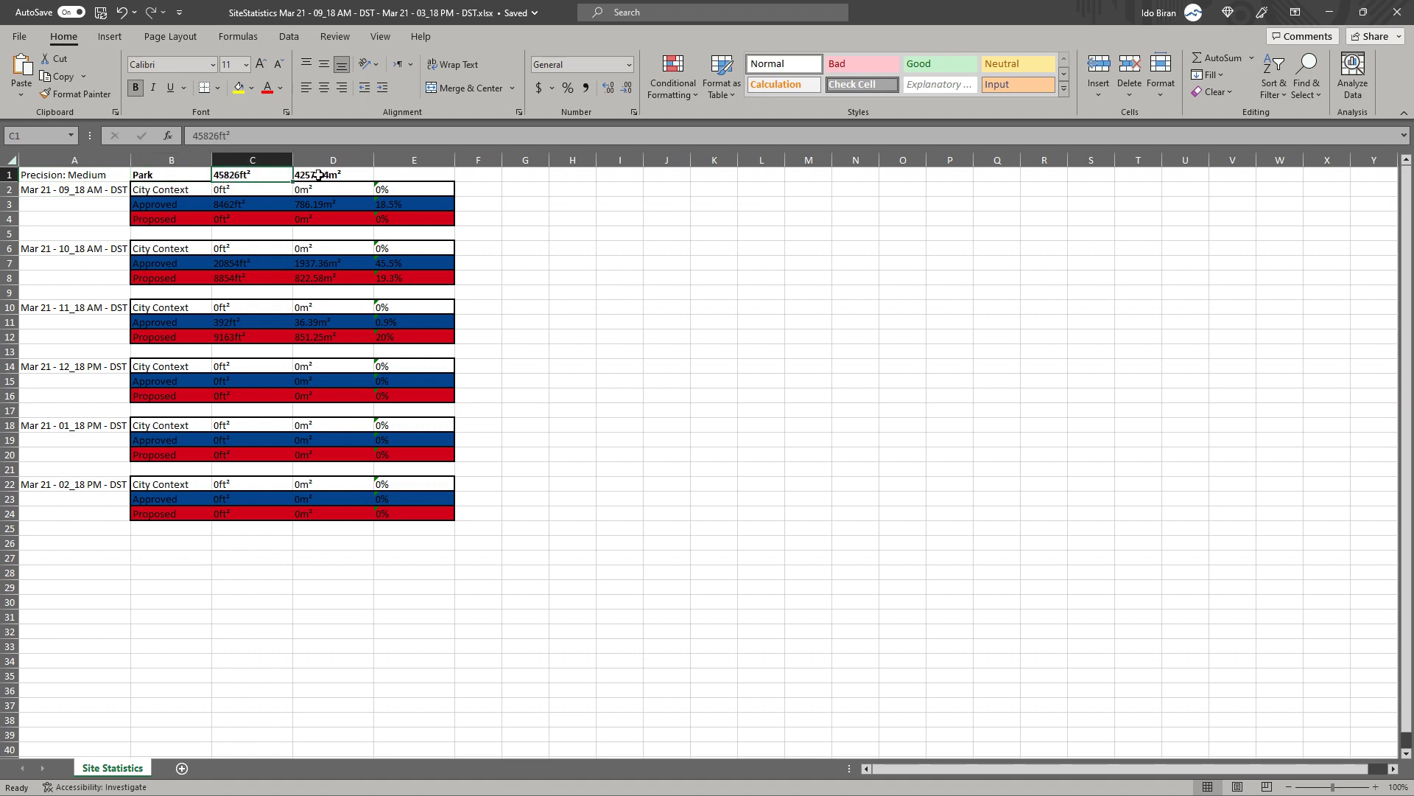
{"action": "left_click", "coordinate": [312, 176]}
{"action": "left_click", "coordinate": [141, 202]}
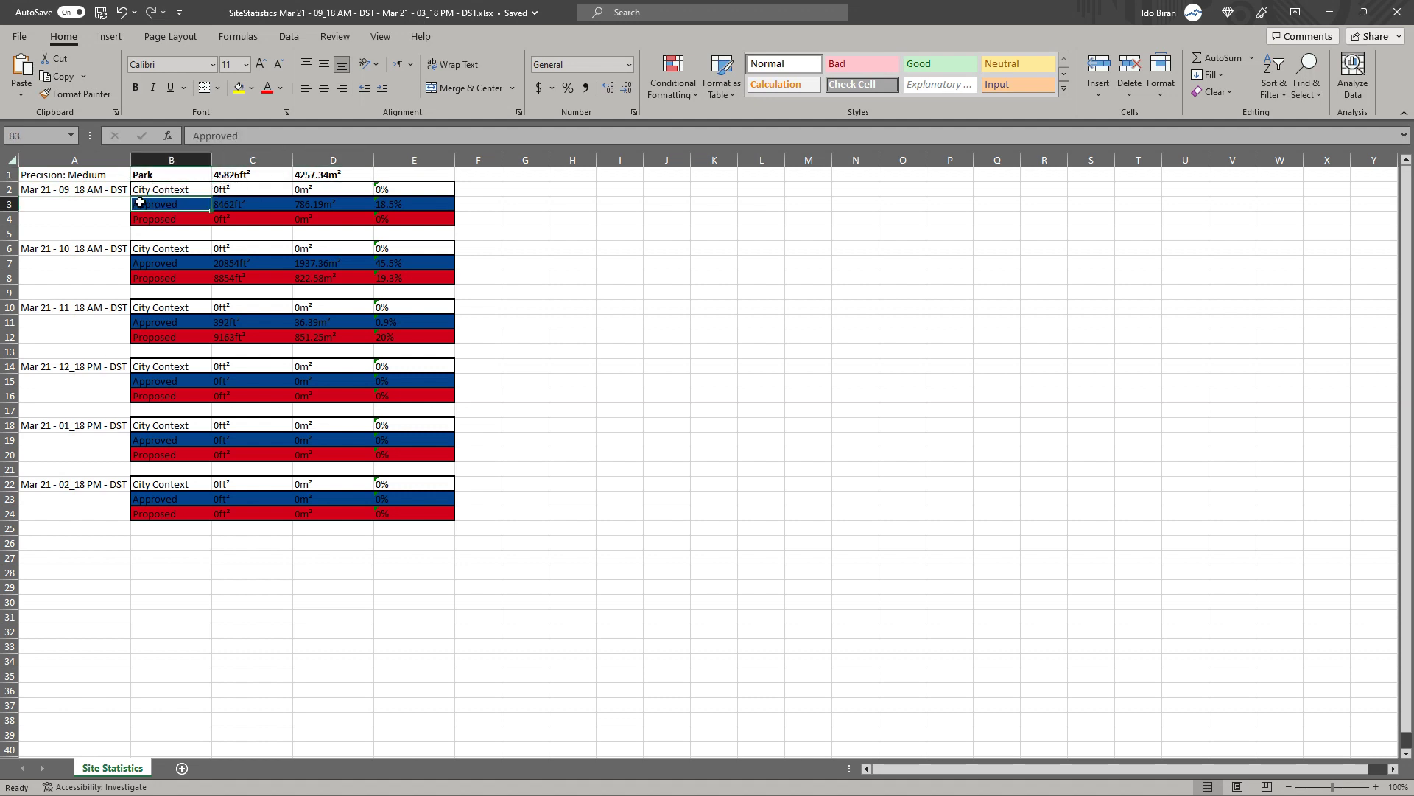
{"action": "left_click", "coordinate": [146, 221]}
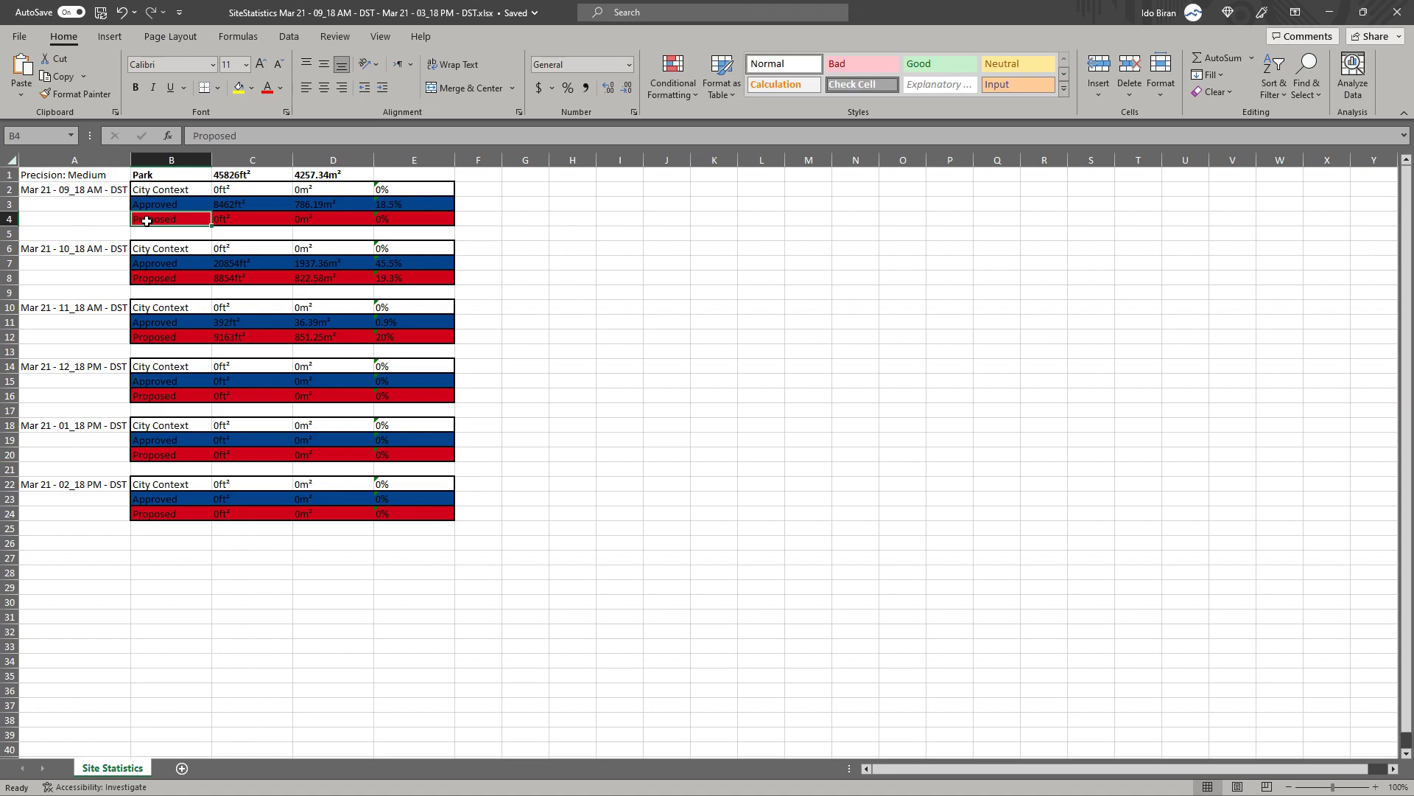